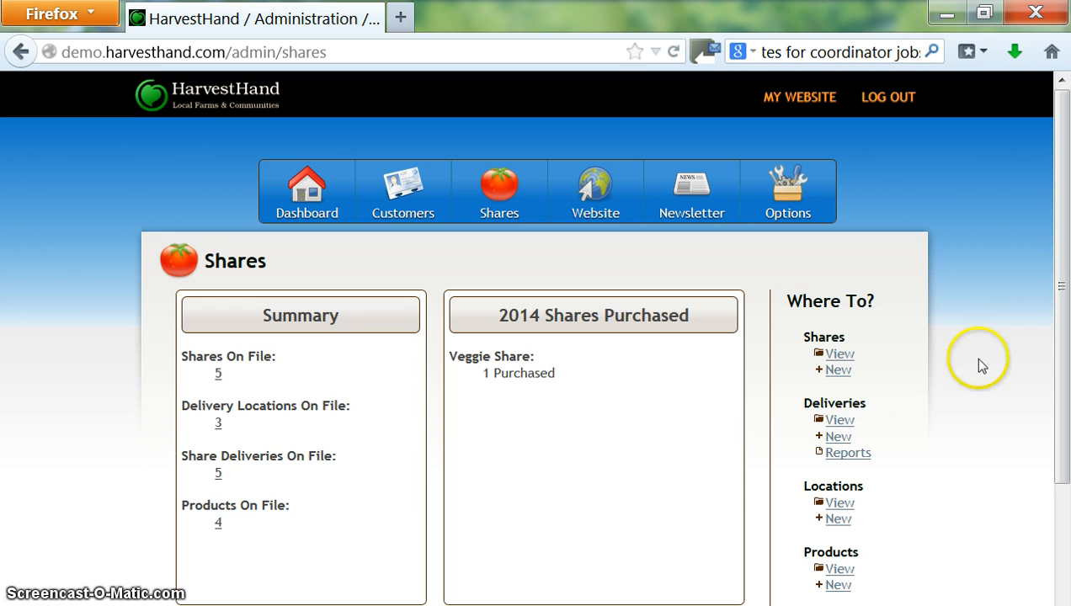
- Review the list of delivery and pickup locations and the details of Noggins Farm, and return to the Shares overview
{"action": "left_click", "coordinate": [844, 509]}
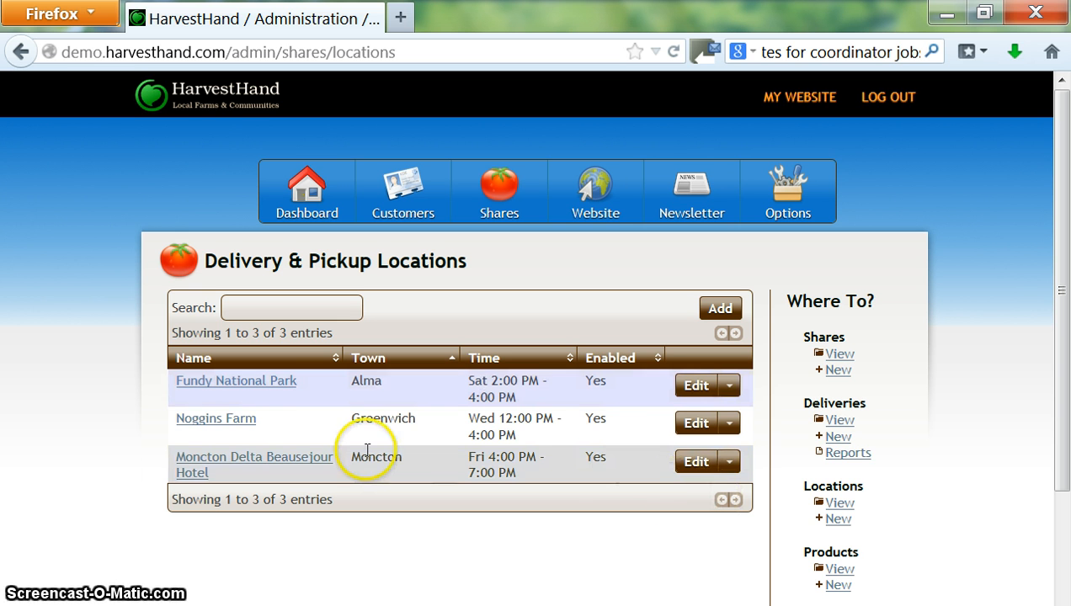
{"action": "left_click", "coordinate": [242, 421]}
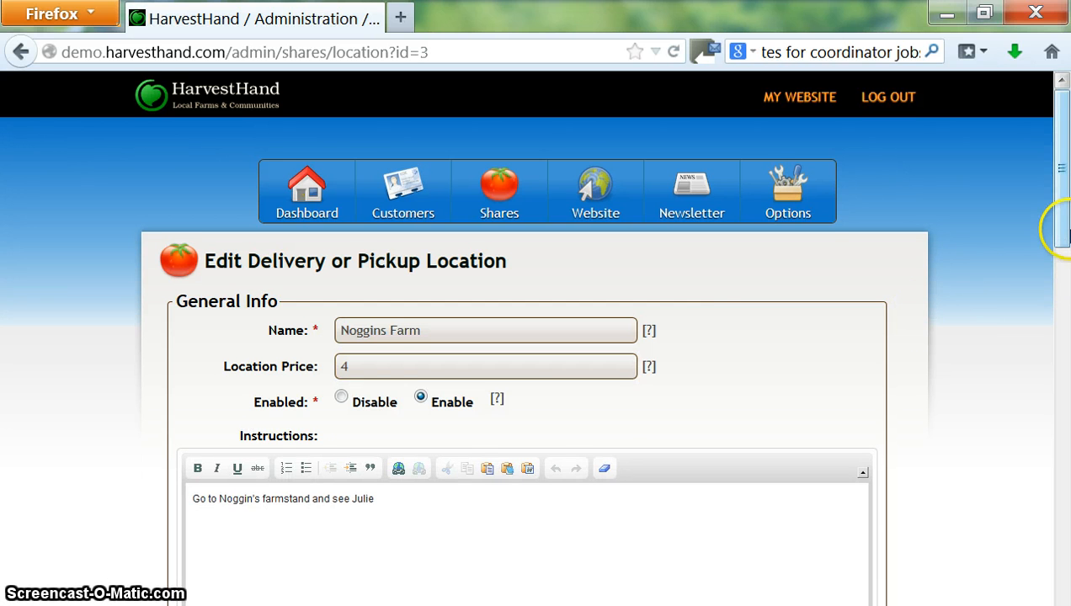
{"action": "mouse_move", "coordinate": [1059, 226]}
{"action": "left_mouse_down"}
{"action": "mouse_move", "coordinate": [1063, 365]}
{"action": "mouse_move", "coordinate": [1062, 226]}
{"action": "left_mouse_up"}
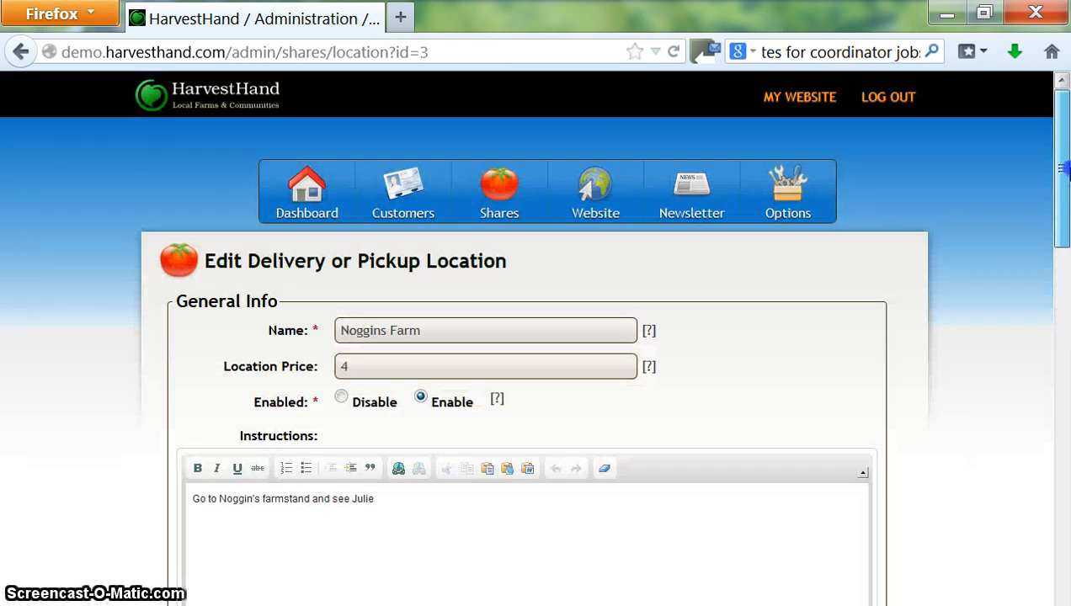
{"action": "left_click", "coordinate": [494, 186]}
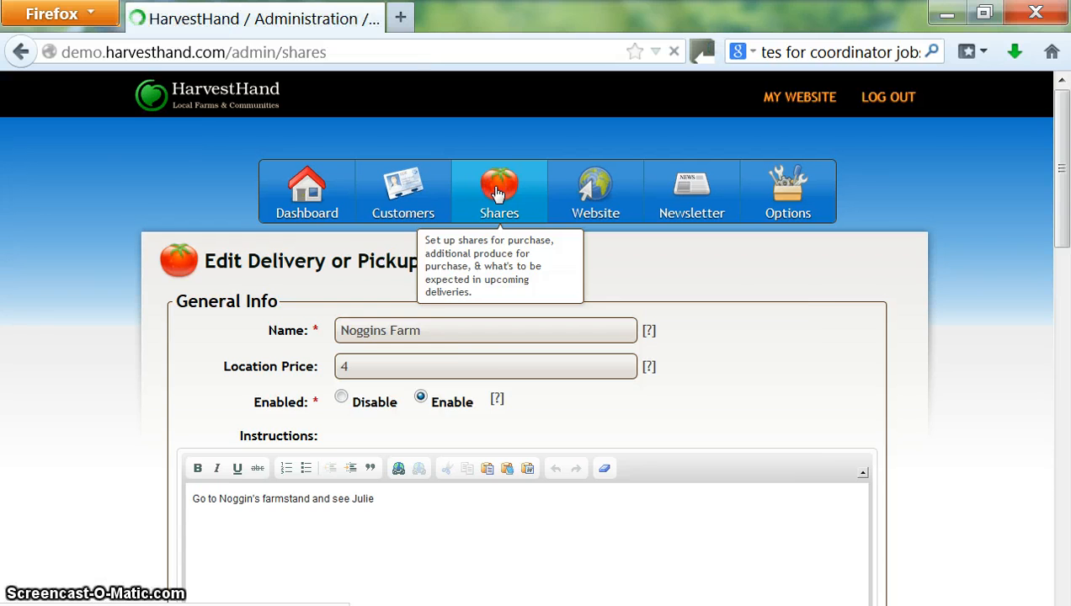
{"action": "left_click", "coordinate": [506, 195]}
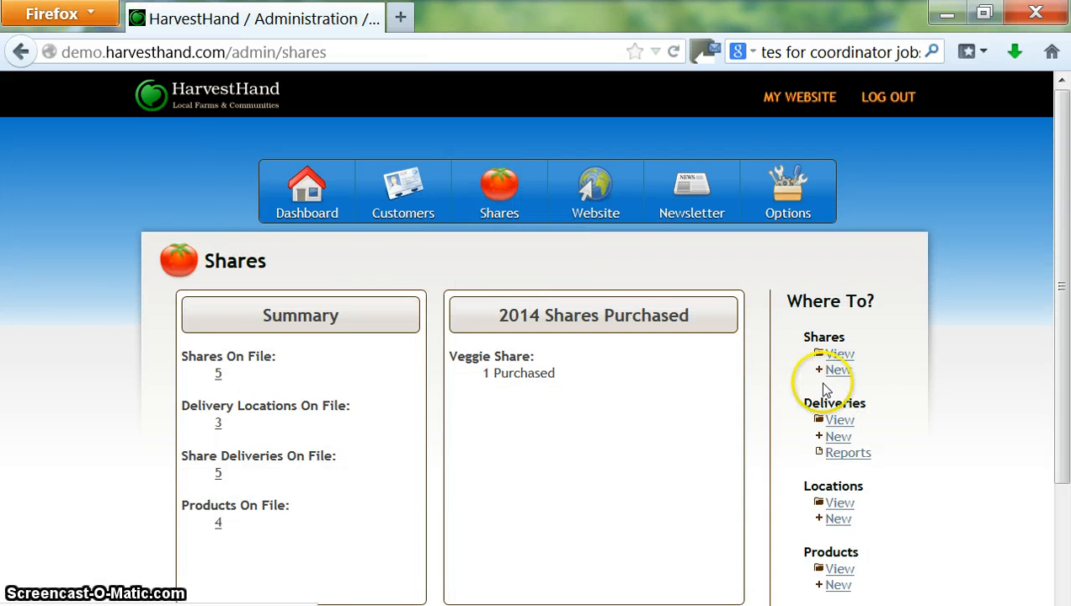
- Start a new delivery or pickup location and name it "Just Us! Coffee Wolfville"
{"action": "left_click", "coordinate": [846, 521]}
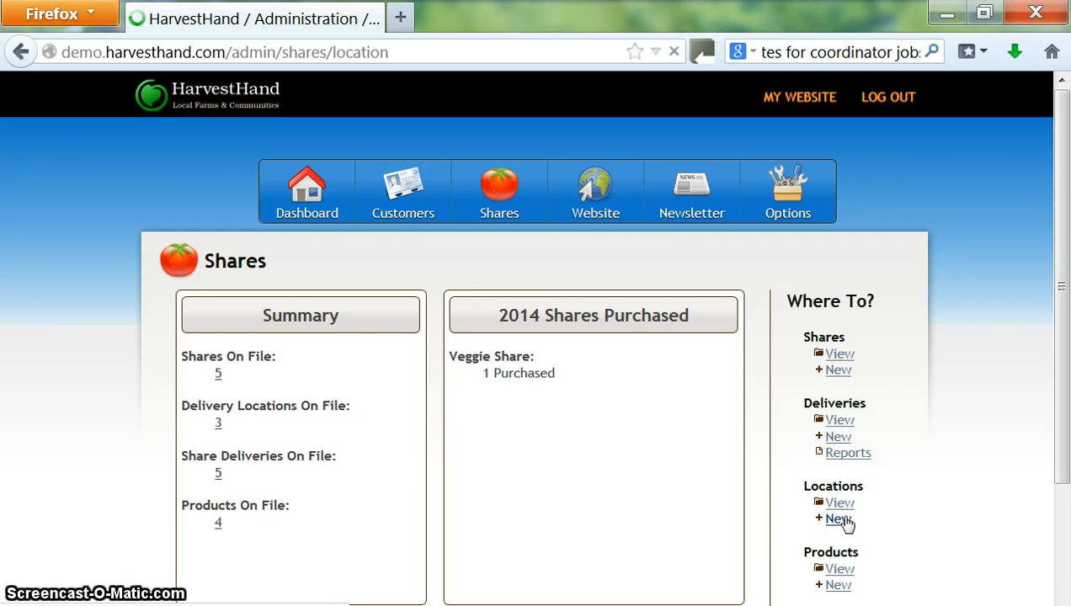
{"action": "left_click", "coordinate": [419, 323]}
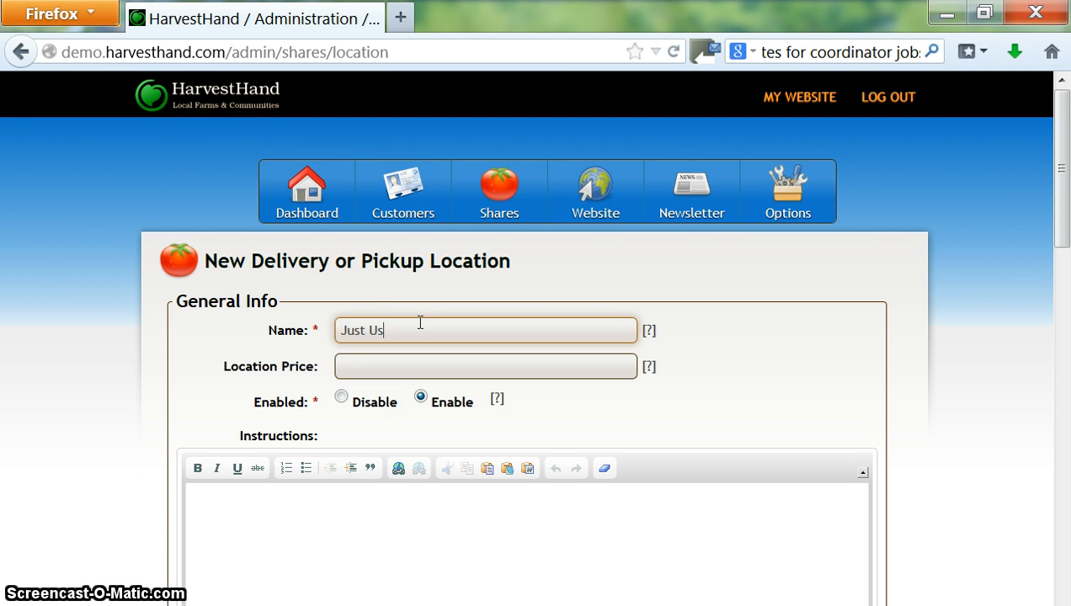
{"action": "type", "text": "Just Us! Coffee WOlfville"}
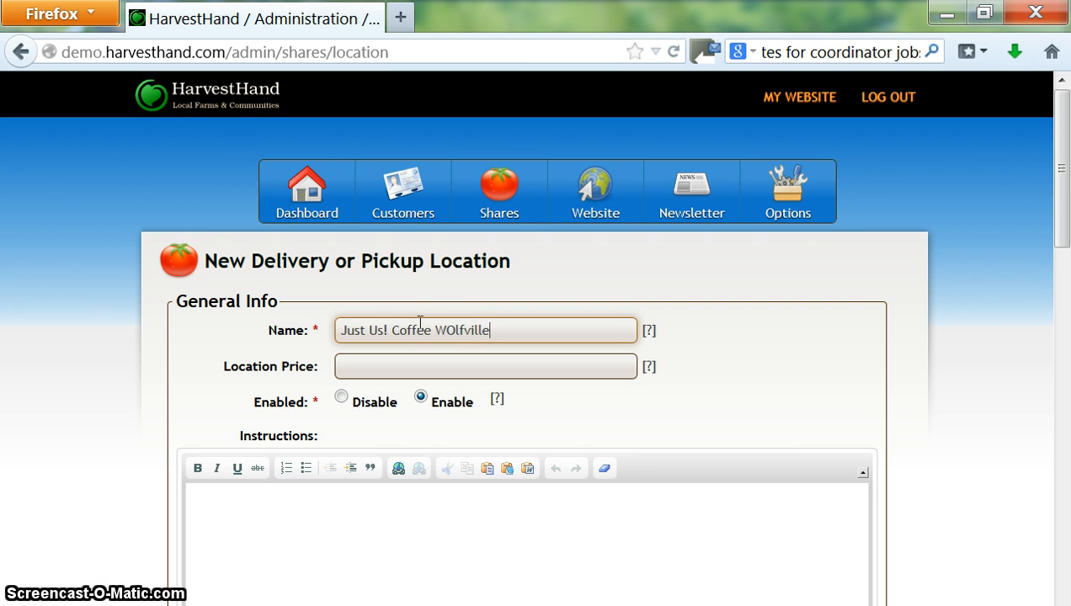
{"action": "left_click", "coordinate": [442, 330]}
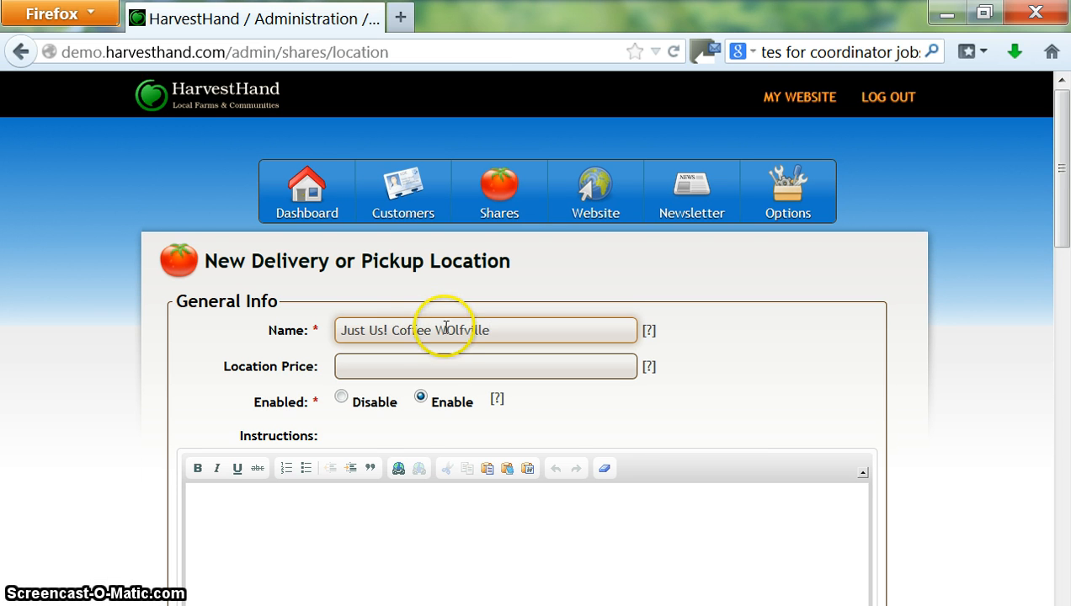
{"action": "key", "text": "Delete"}
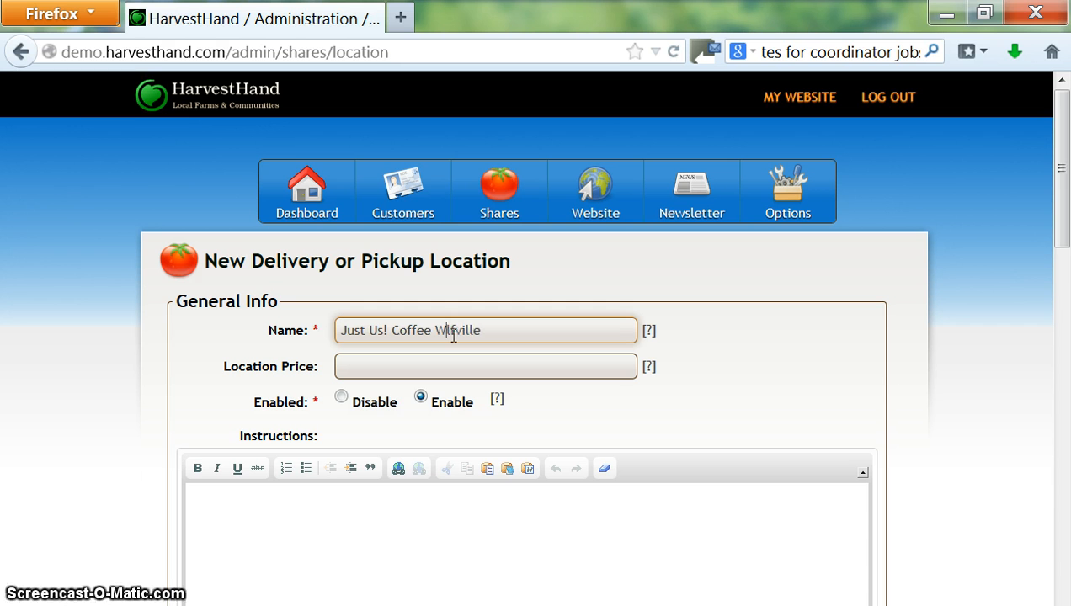
{"action": "type", "text": "o"}
- Set the new location's price to 5
{"action": "left_click", "coordinate": [436, 367]}
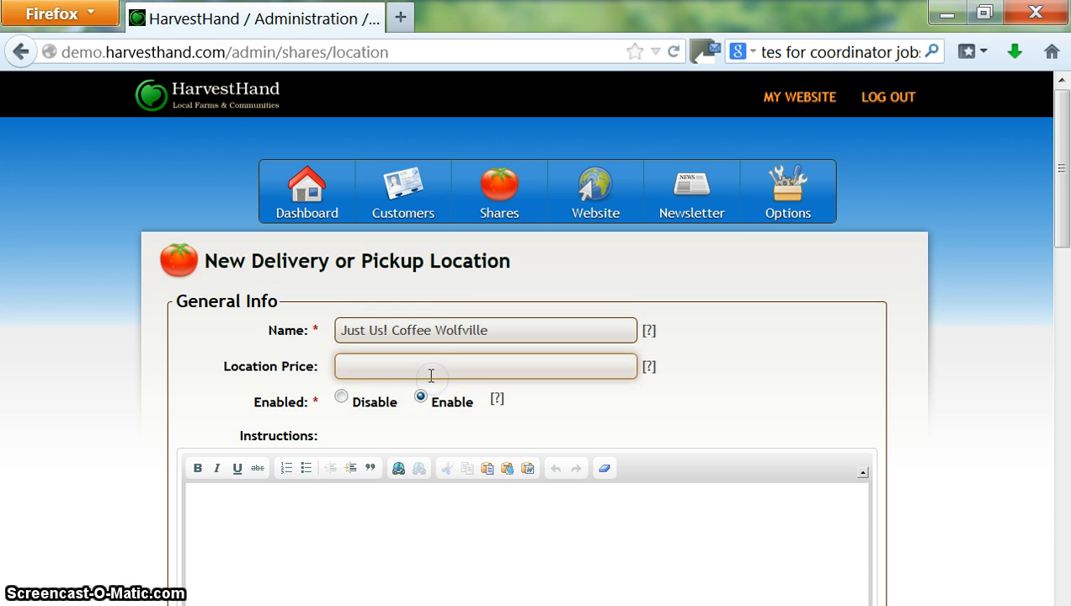
{"action": "left_click", "coordinate": [427, 371]}
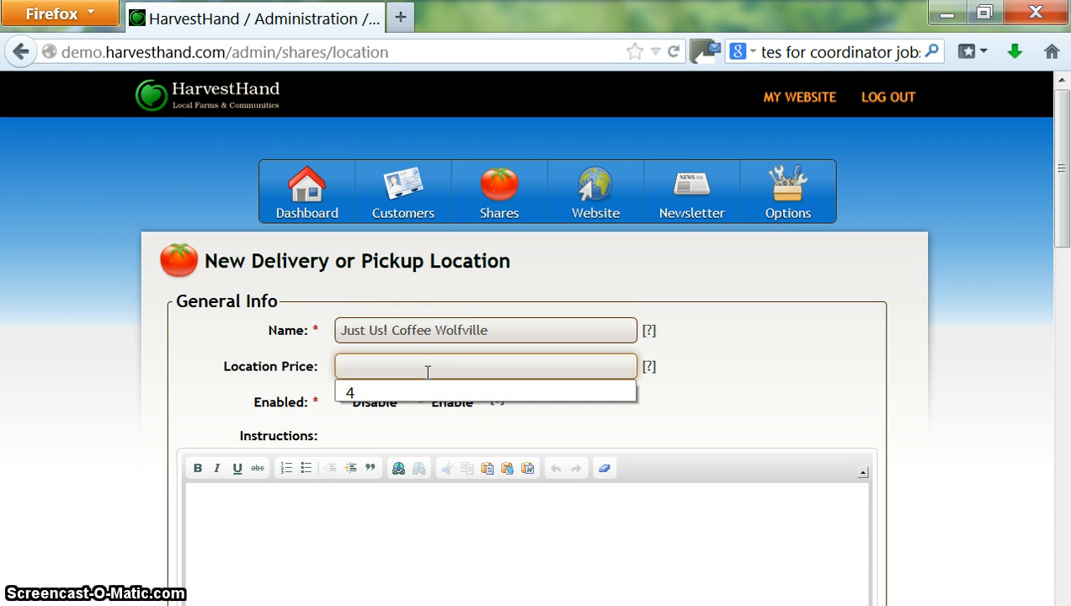
{"action": "left_click", "coordinate": [427, 371]}
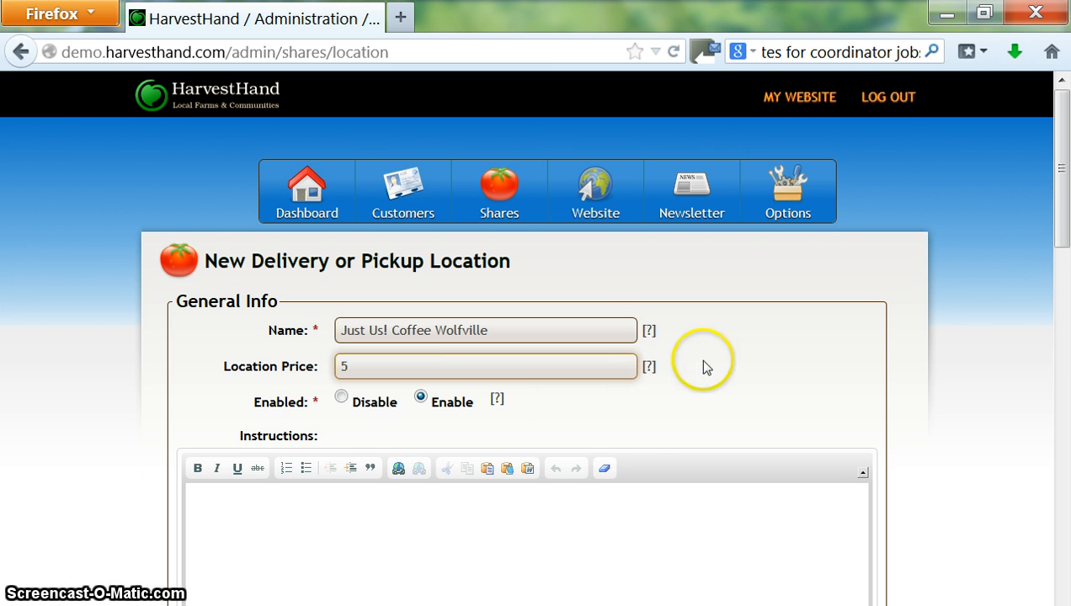
- Switch the new location's Enabled setting to Disable and back to Enable
{"action": "left_click_drag", "start_coordinate": [1060, 211], "coordinate": [1064, 243]}
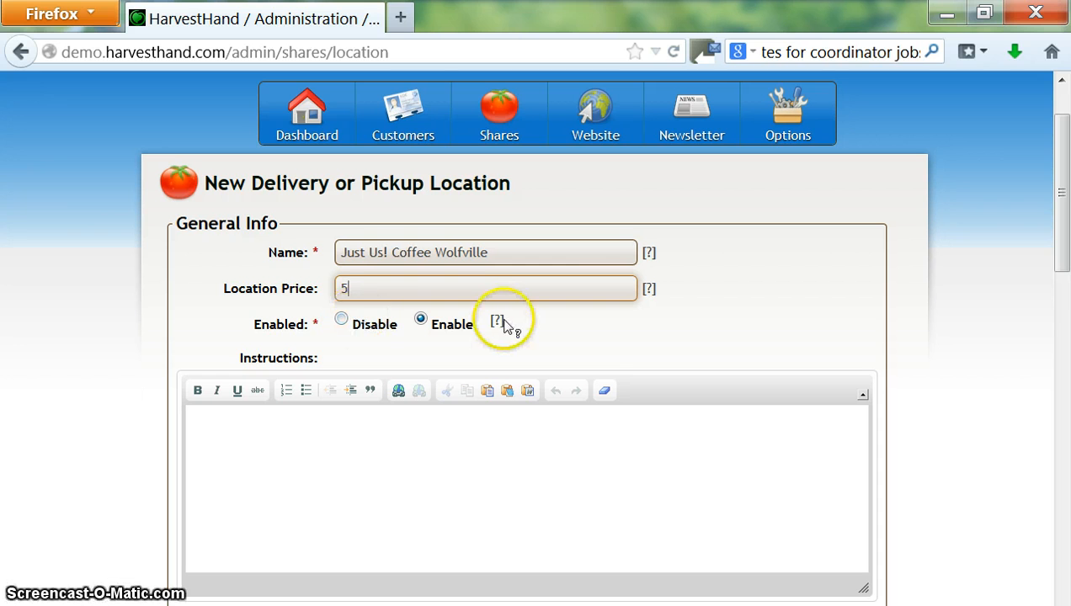
{"action": "left_click_drag", "start_coordinate": [1066, 227], "coordinate": [1067, 265]}
{"action": "left_click", "coordinate": [343, 249]}
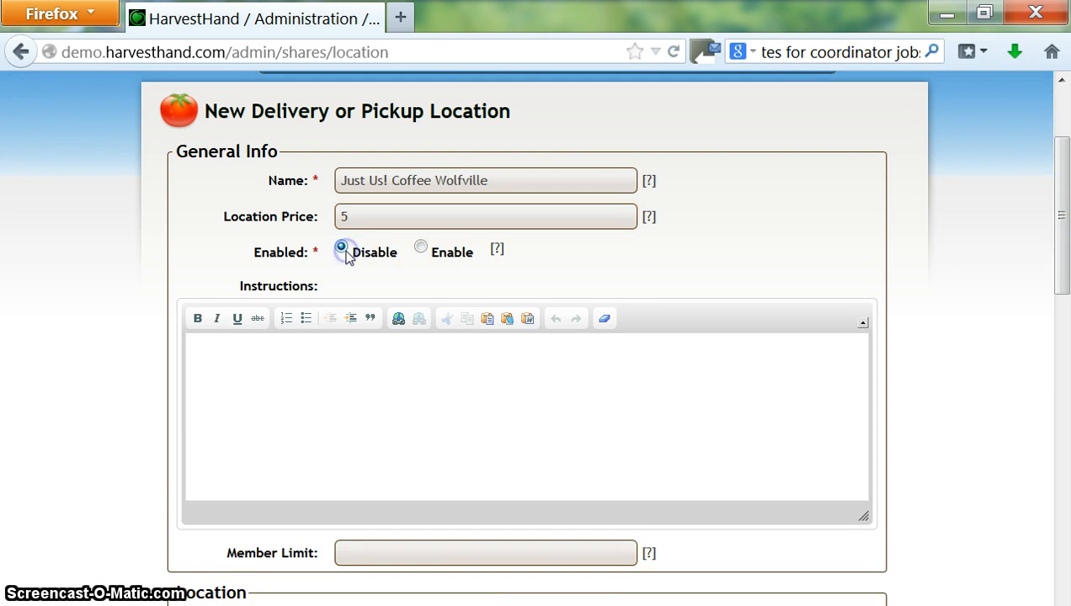
{"action": "left_click", "coordinate": [460, 255]}
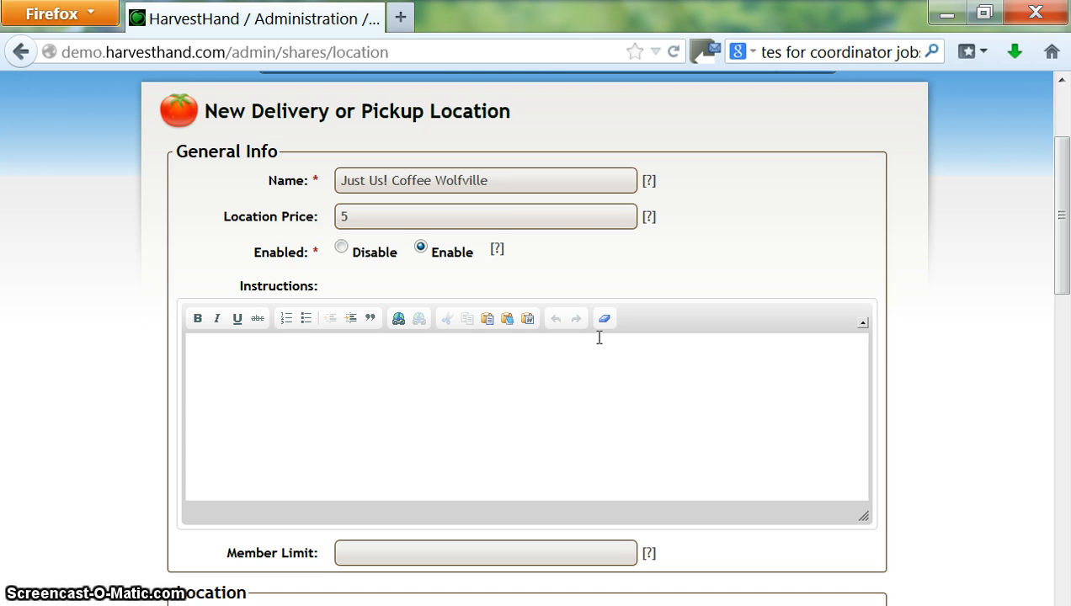
- Enter the location instructions "Meet at the back of the coffee shop in the liquor store parking lot."
{"action": "left_click", "coordinate": [628, 373]}
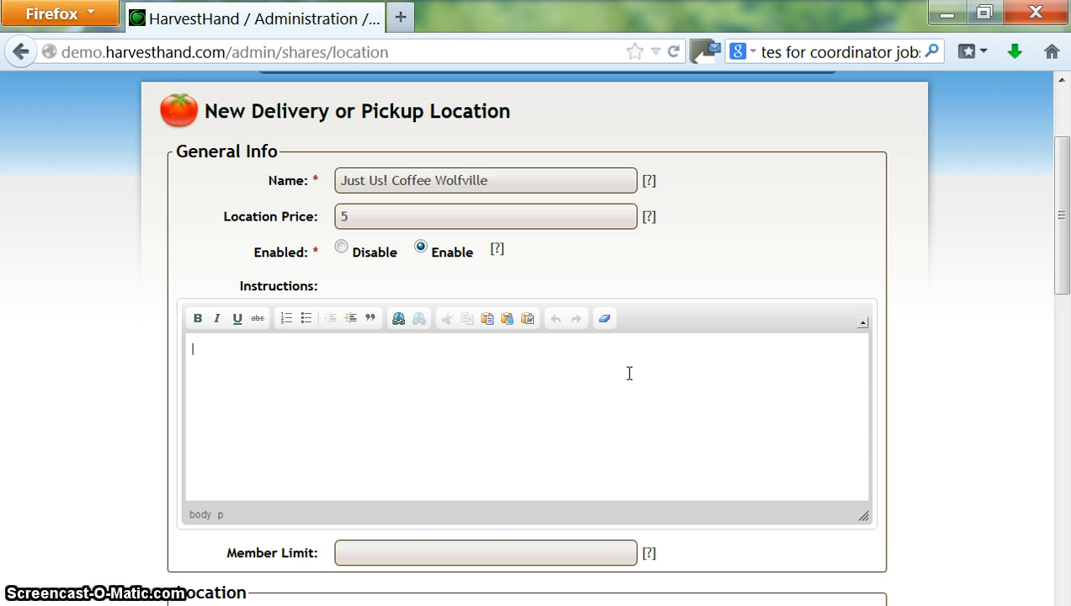
{"action": "type", "text": "eet at the back of the co"}
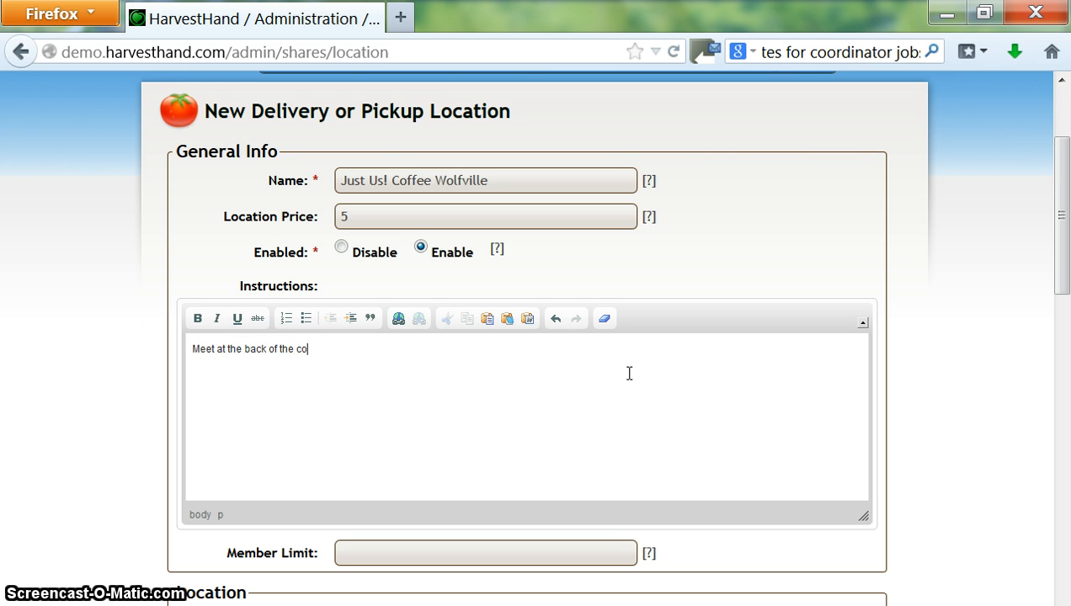
{"action": "type", "text": "ffee shop"}
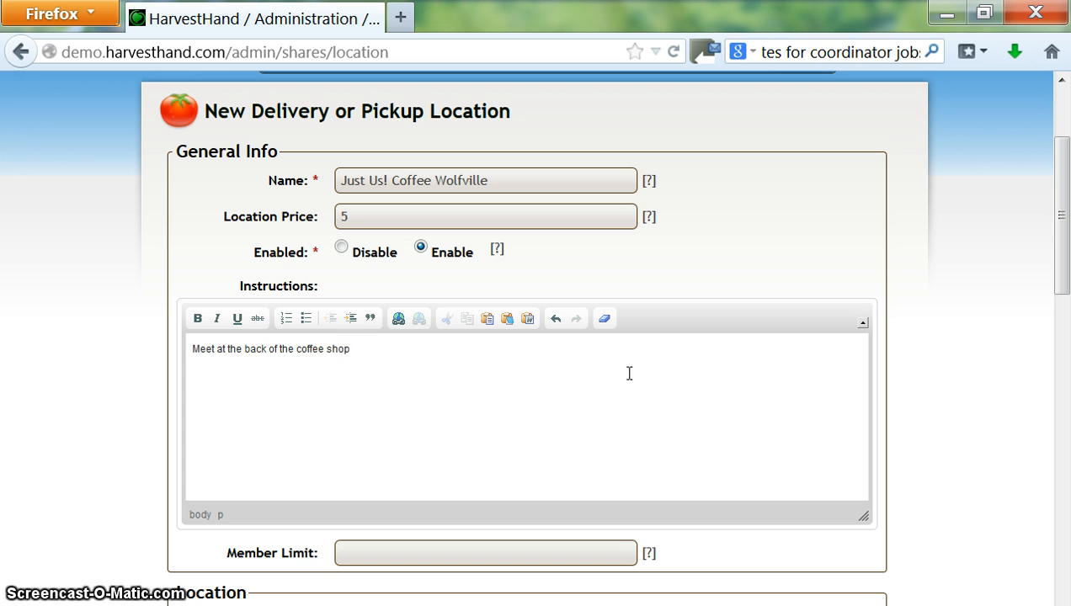
{"action": "type", "text": " i th"}
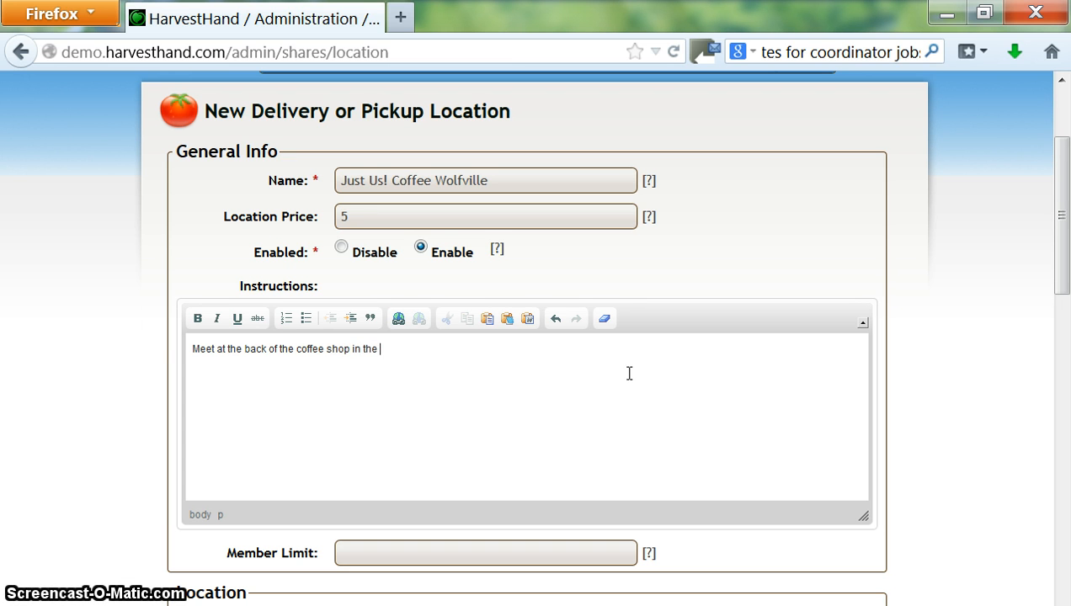
{"action": "key", "text": "BackSpace"}
{"action": "key", "text": "BackSpace"}
{"action": "type", "text": "liquor store parking lot."}
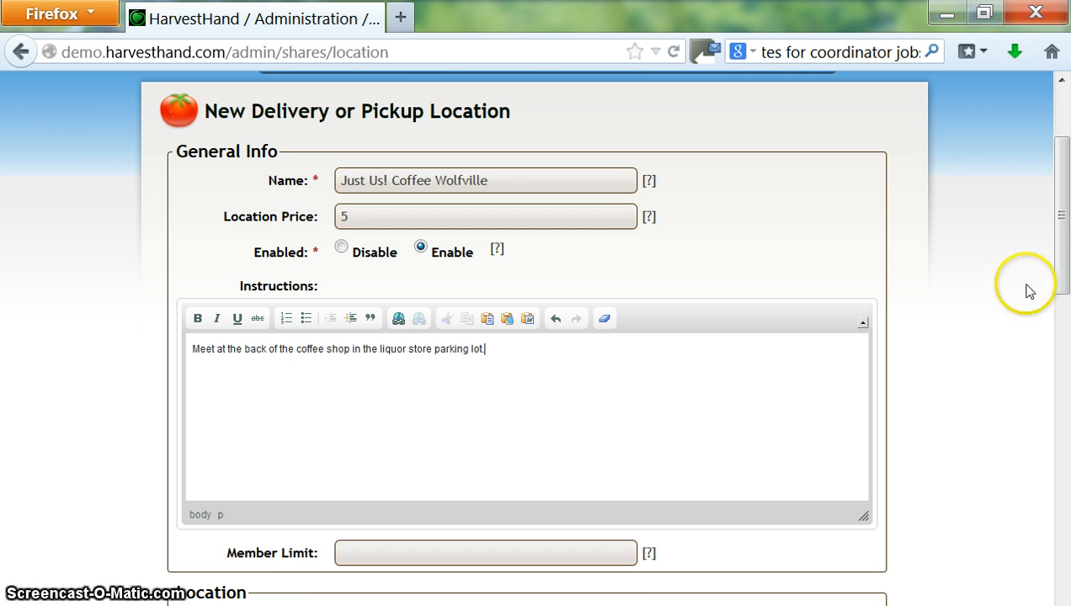
- Set the location's member limit to 30
{"action": "left_click_drag", "start_coordinate": [1062, 248], "coordinate": [1065, 294]}
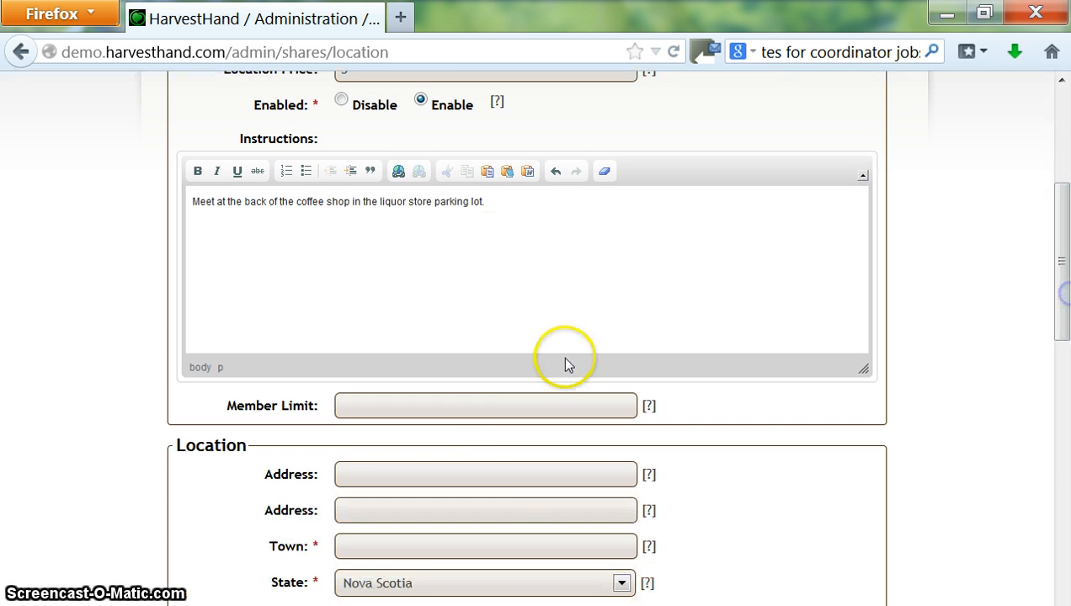
{"action": "left_click", "coordinate": [490, 415]}
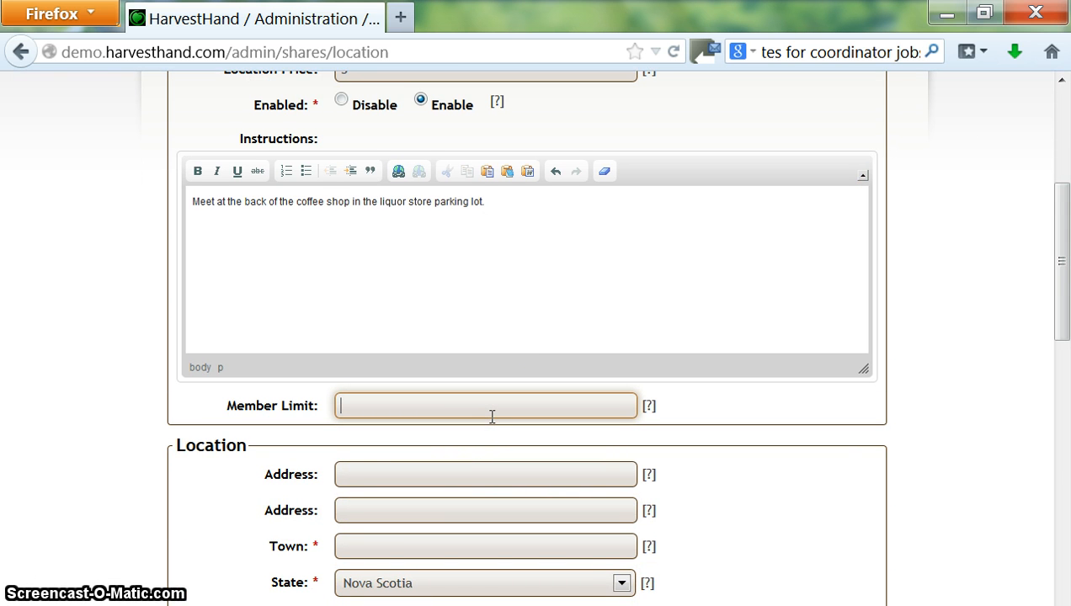
{"action": "type", "text": "30"}
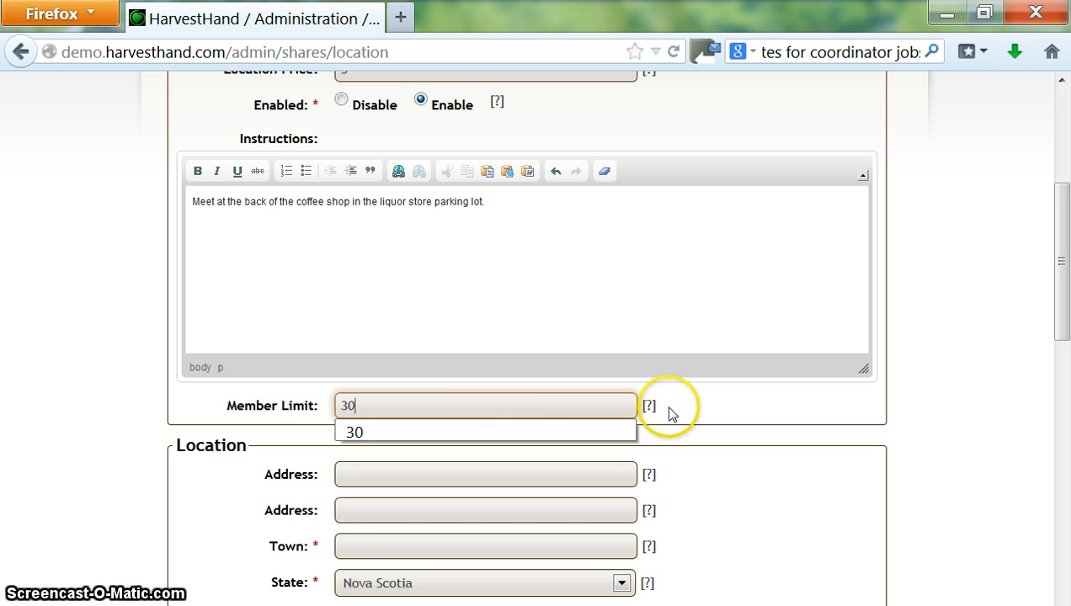
{"action": "left_click", "coordinate": [648, 406]}
{"action": "left_click", "coordinate": [671, 412]}
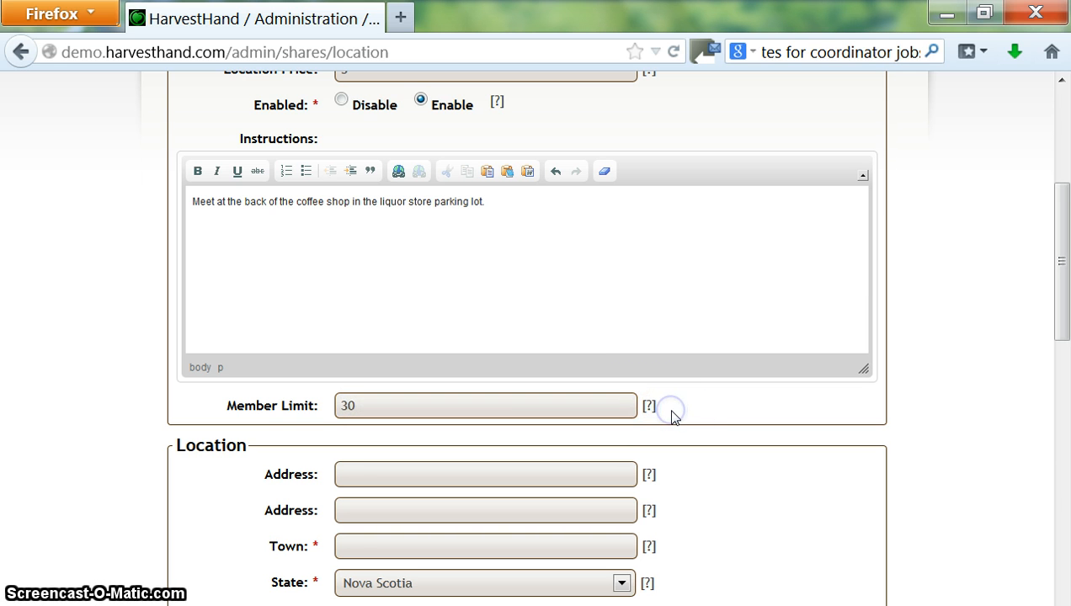
- Fill in the pickup location's street address in the first address line
{"action": "left_click_drag", "start_coordinate": [1062, 286], "coordinate": [1063, 352]}
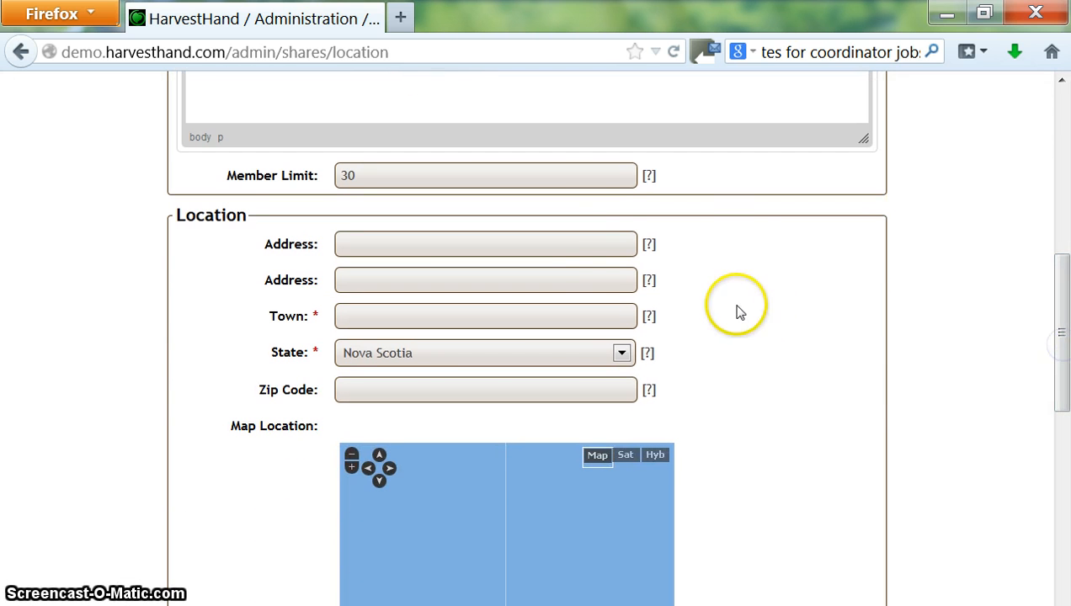
{"action": "left_click", "coordinate": [590, 243]}
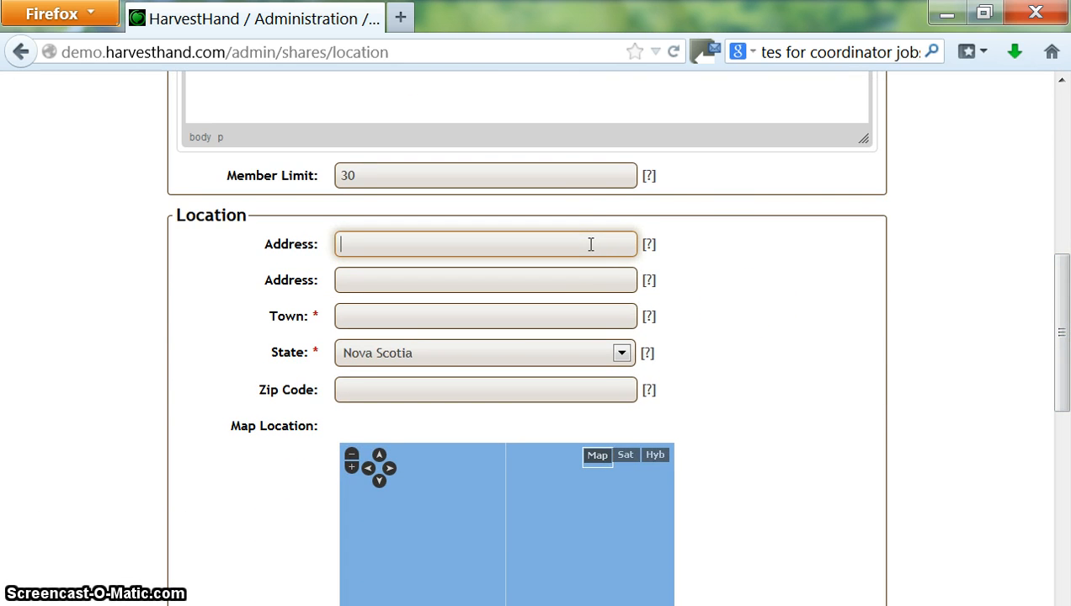
{"action": "type", "text": "123 Main"}
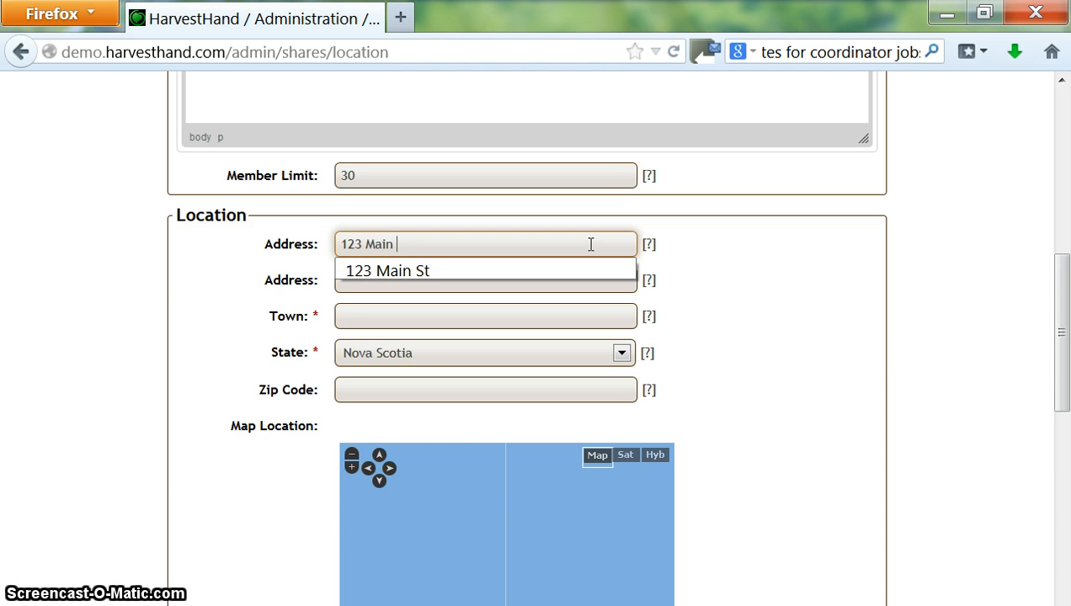
{"action": "type", "text": " st"}
{"action": "key", "text": "Tab"}
- Enter Wolfville as the location's town and fill in its zip code
{"action": "left_click", "coordinate": [549, 318]}
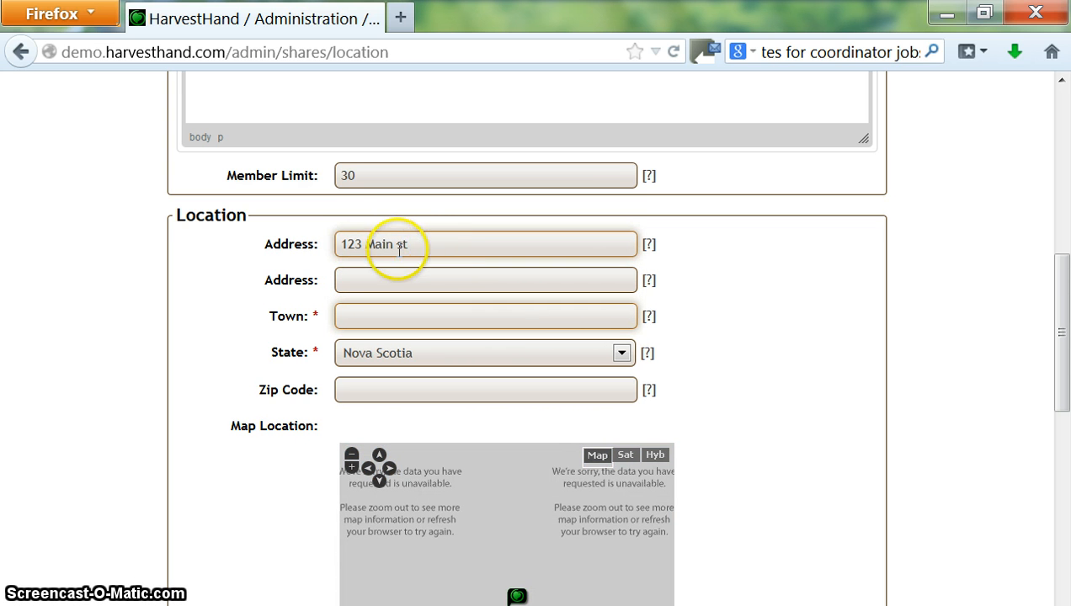
{"action": "scroll", "coordinate": [1047, 287], "scroll_direction": "down", "scroll_amount": 2}
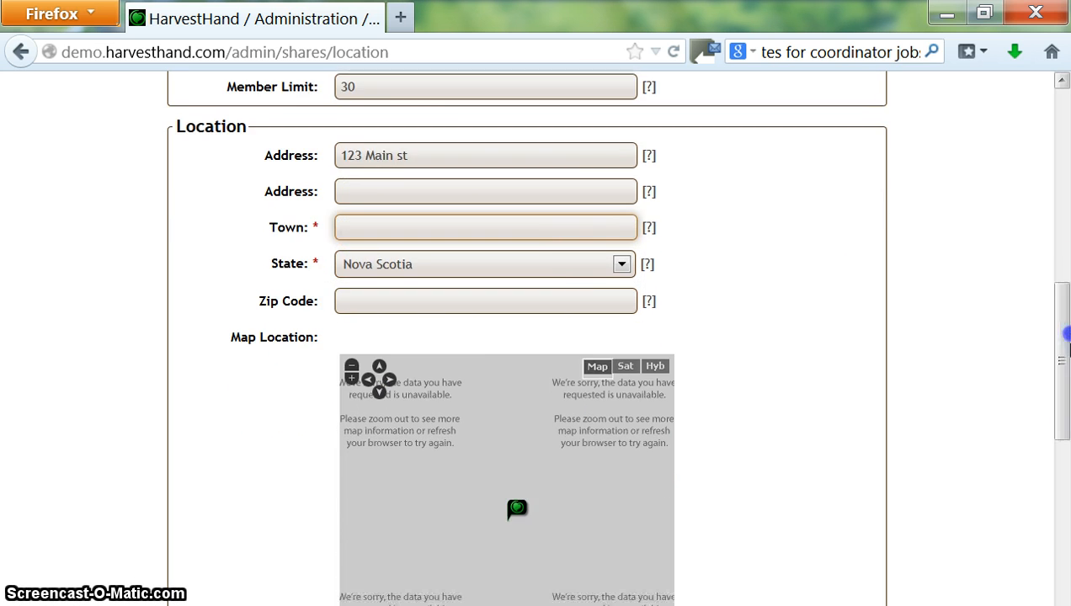
{"action": "left_click", "coordinate": [404, 198]}
{"action": "left_click", "coordinate": [406, 223]}
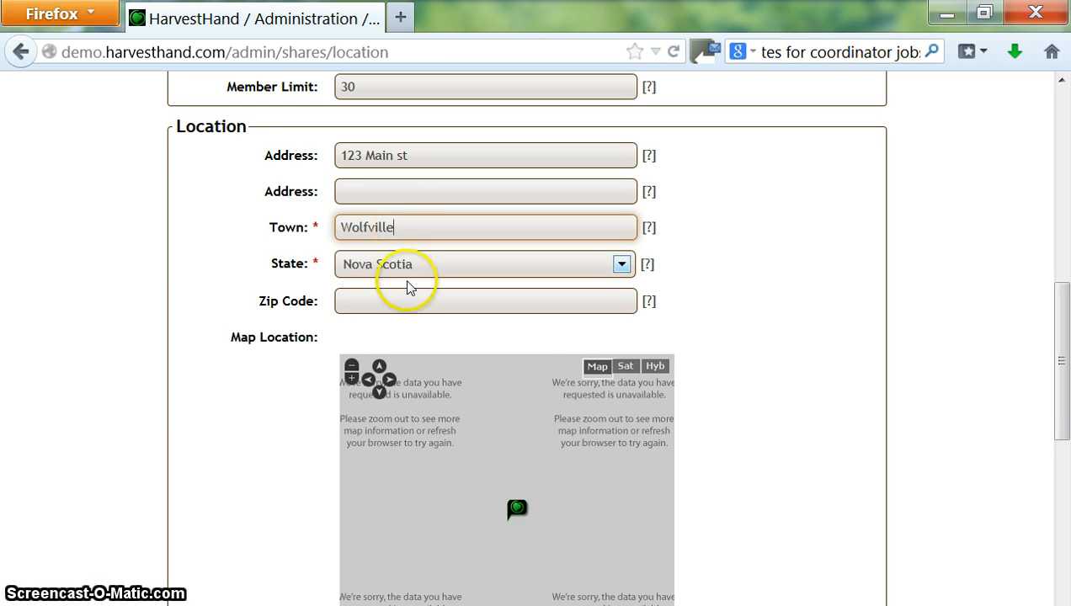
{"action": "left_click", "coordinate": [407, 307]}
{"action": "type", "text": "B4P"}
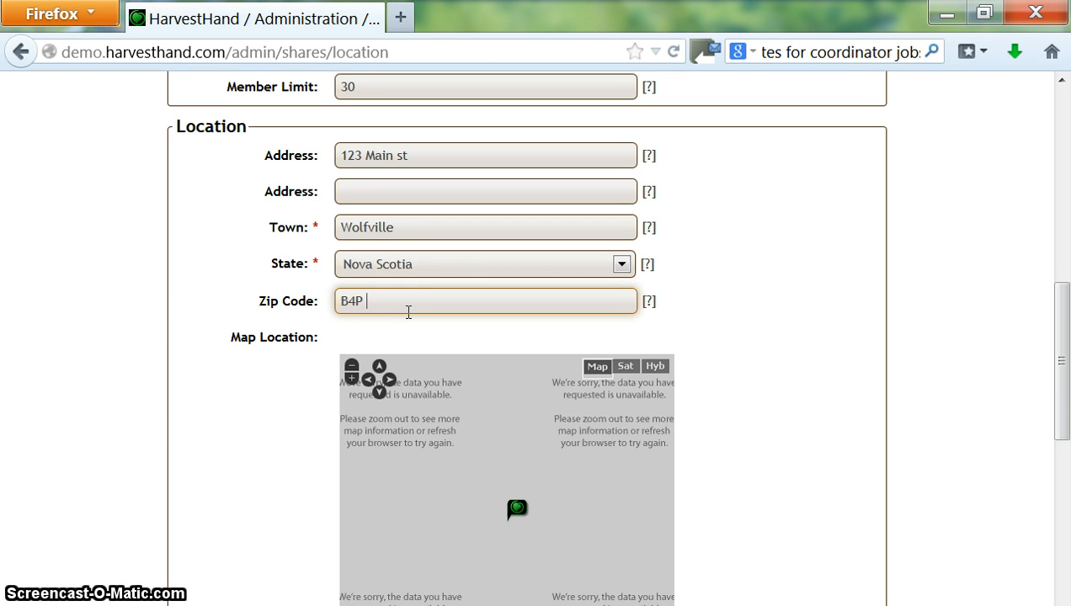
{"action": "type", "text": " 2j9"}
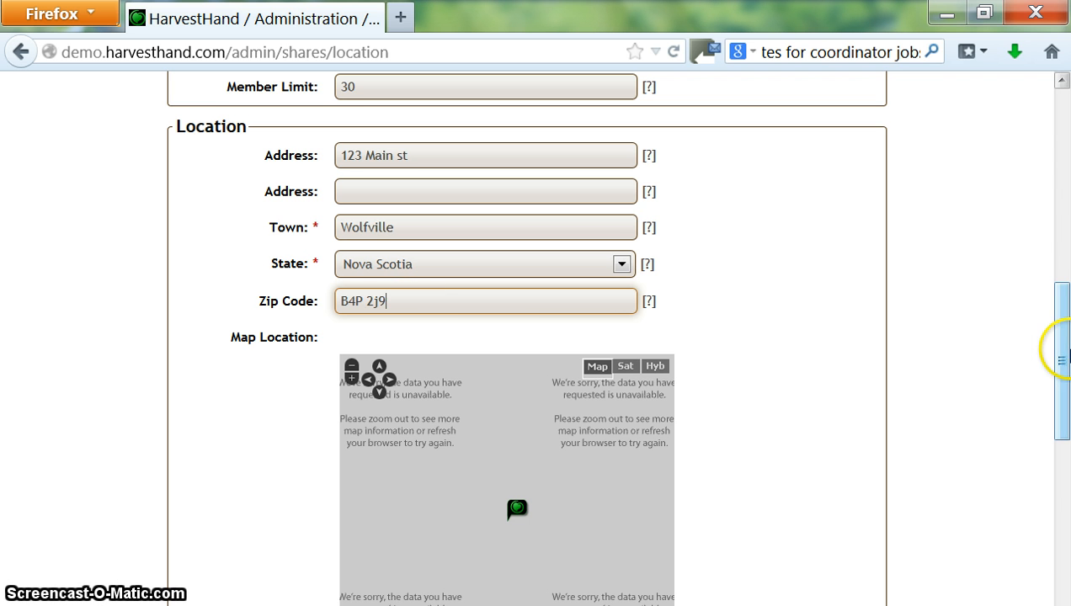
- Schedule the location for Wednesday from 12:00 PM to 3pm and save the new location
{"action": "left_click_drag", "start_coordinate": [1053, 351], "coordinate": [1062, 482]}
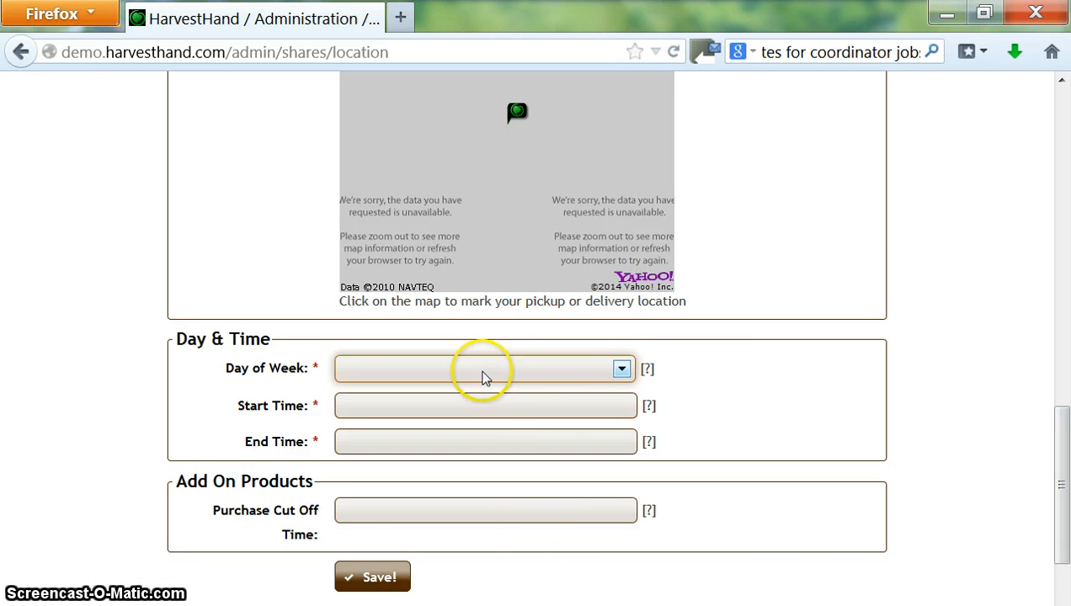
{"action": "left_click", "coordinate": [484, 371]}
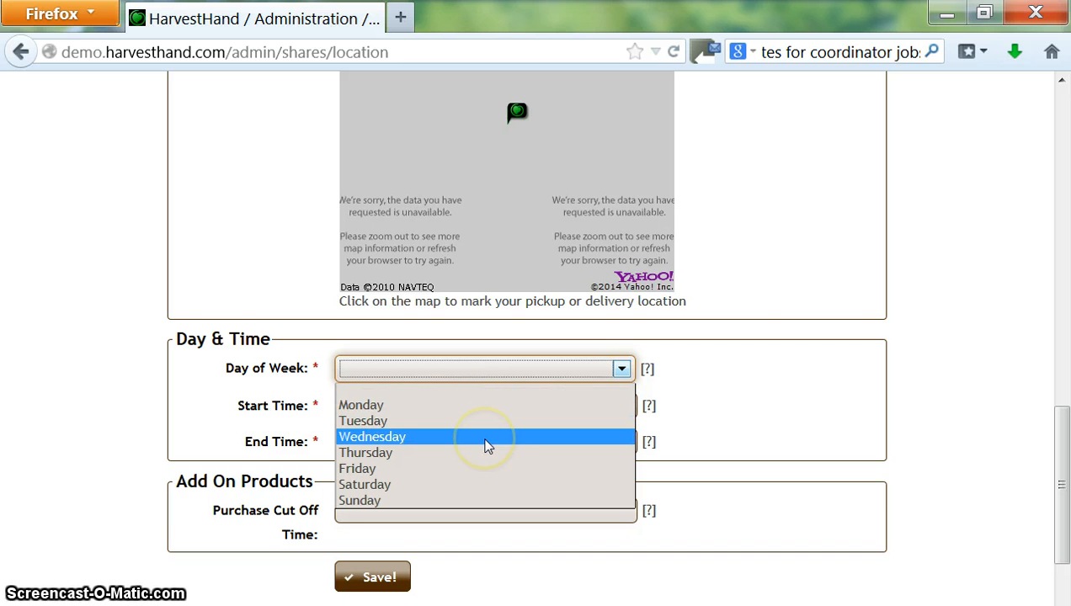
{"action": "left_click", "coordinate": [485, 439]}
{"action": "left_click", "coordinate": [427, 394]}
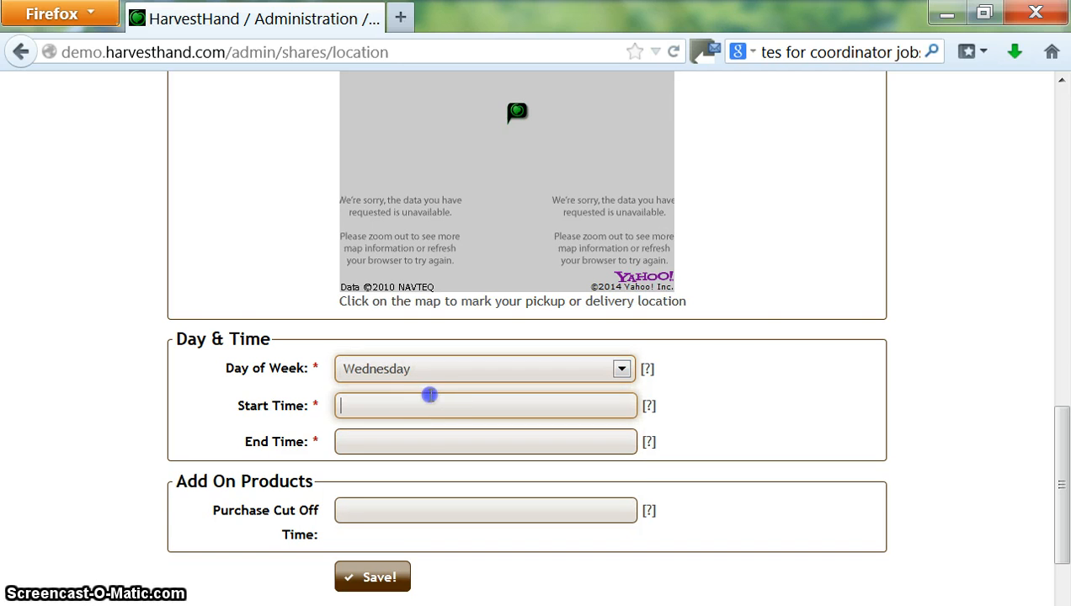
{"action": "type", "text": "12:"}
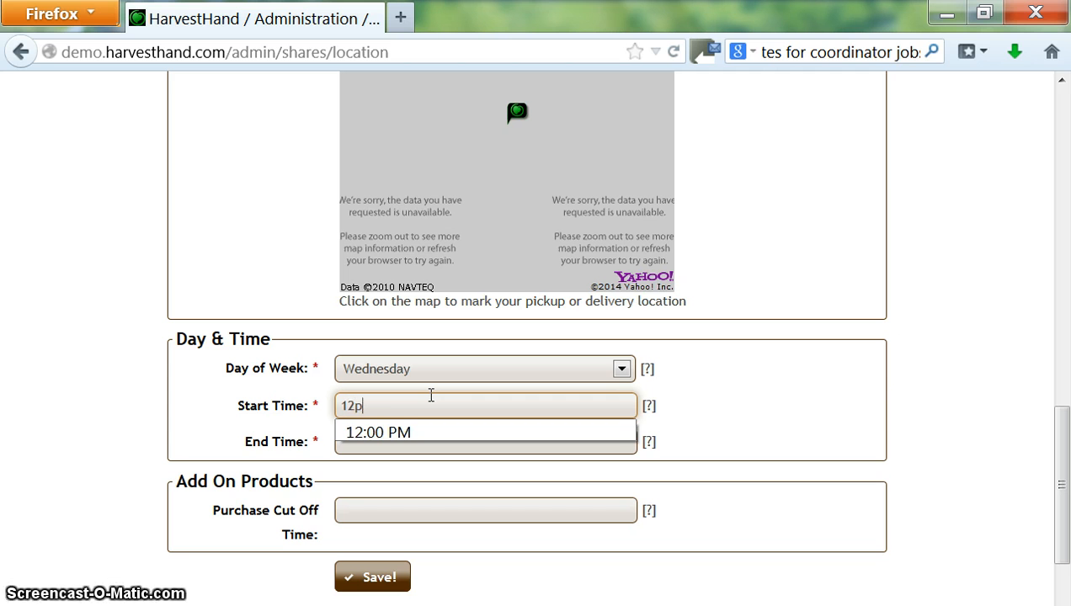
{"action": "key", "text": "Tab"}
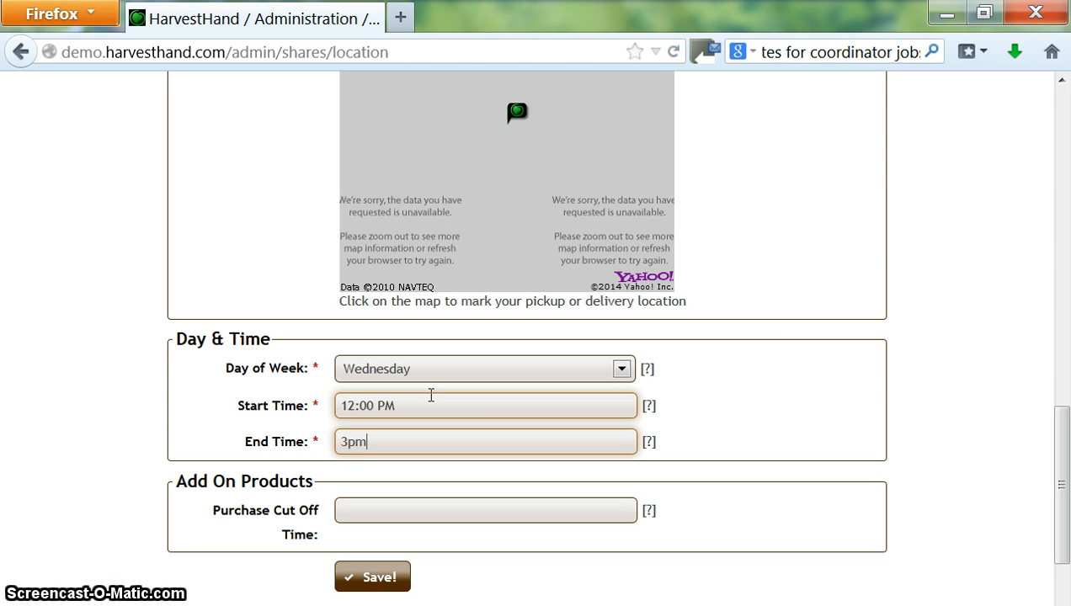
{"action": "type", "text": "3pm"}
{"action": "key", "text": "Return"}
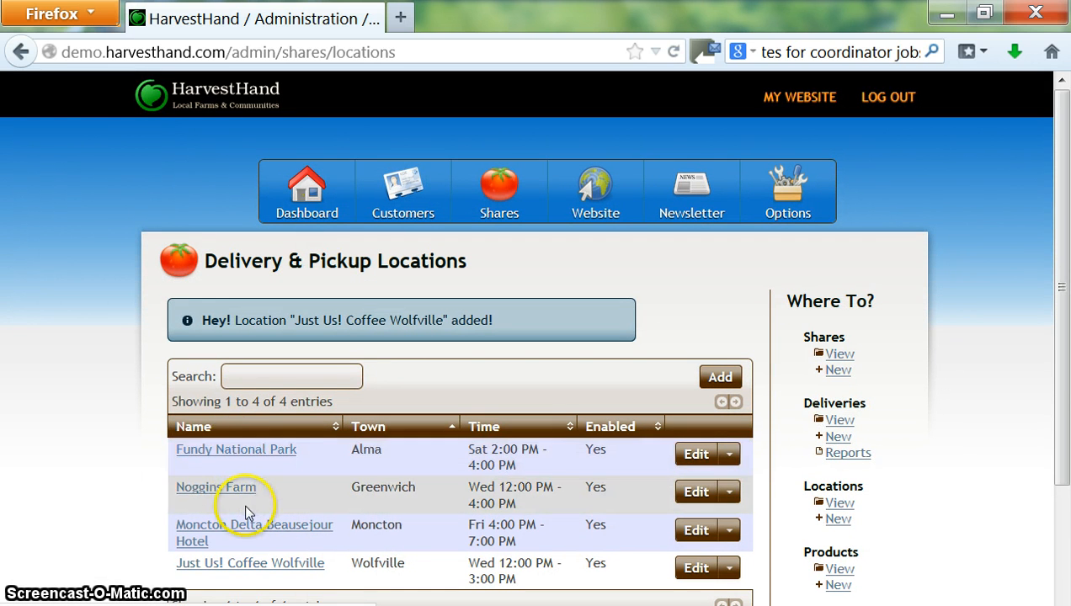
- Reopen the Just Us! Coffee Wolfville location, set its add-on purchase cut off time to -72, and save
{"action": "left_click", "coordinate": [256, 569]}
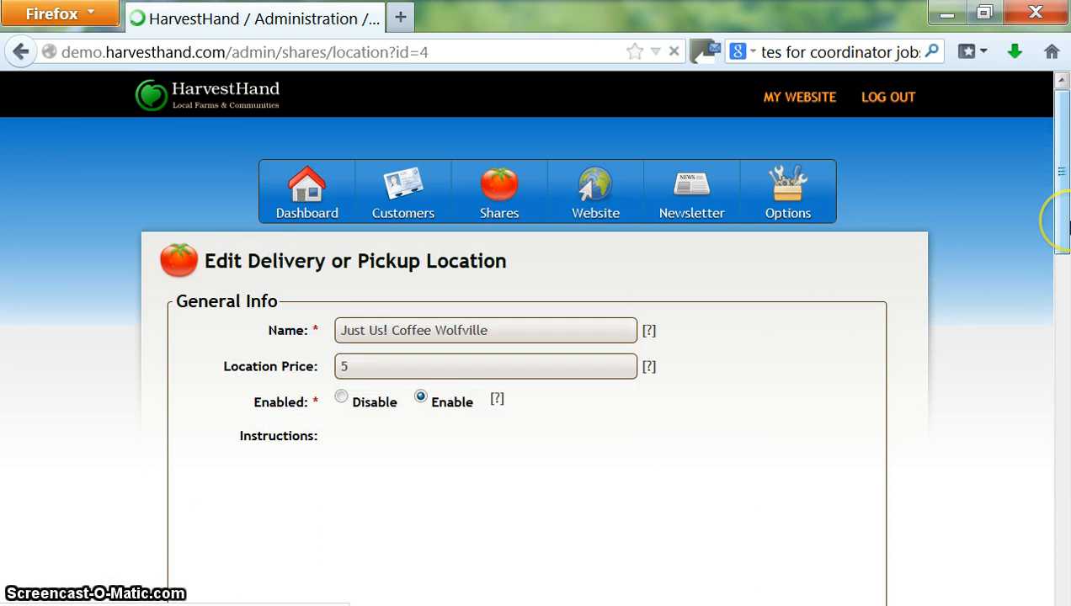
{"action": "left_click_drag", "start_coordinate": [1066, 215], "coordinate": [1065, 543]}
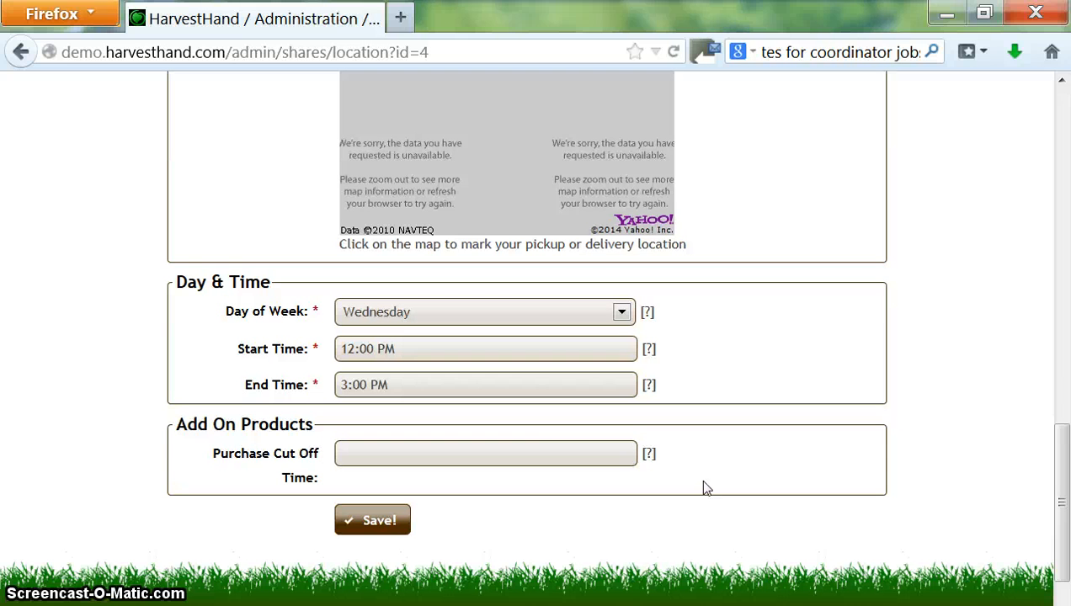
{"action": "left_click", "coordinate": [552, 453]}
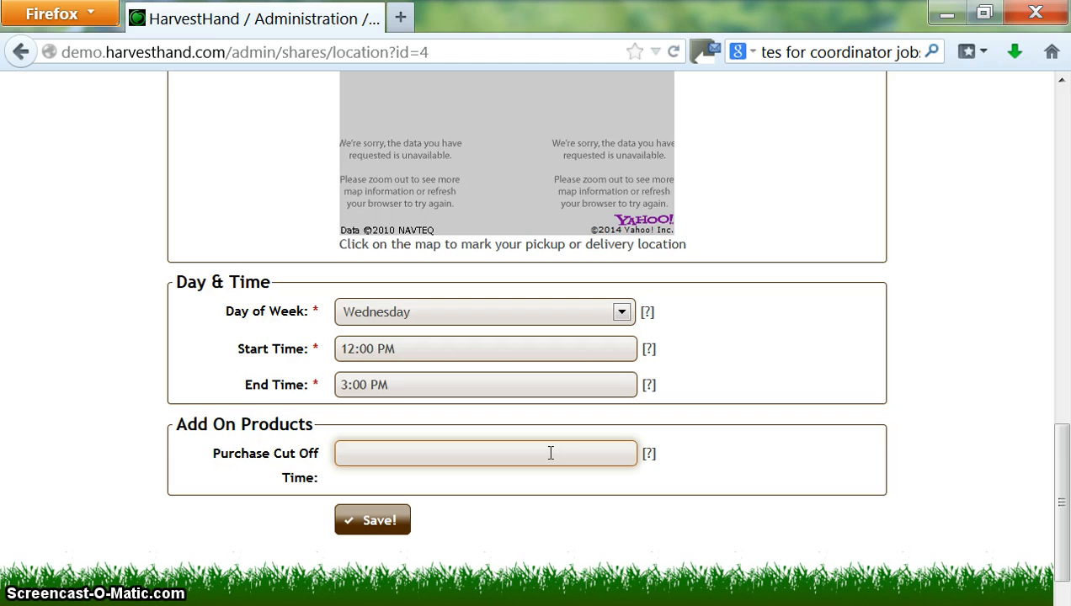
{"action": "left_click", "coordinate": [551, 452]}
{"action": "type", "text": "-72"}
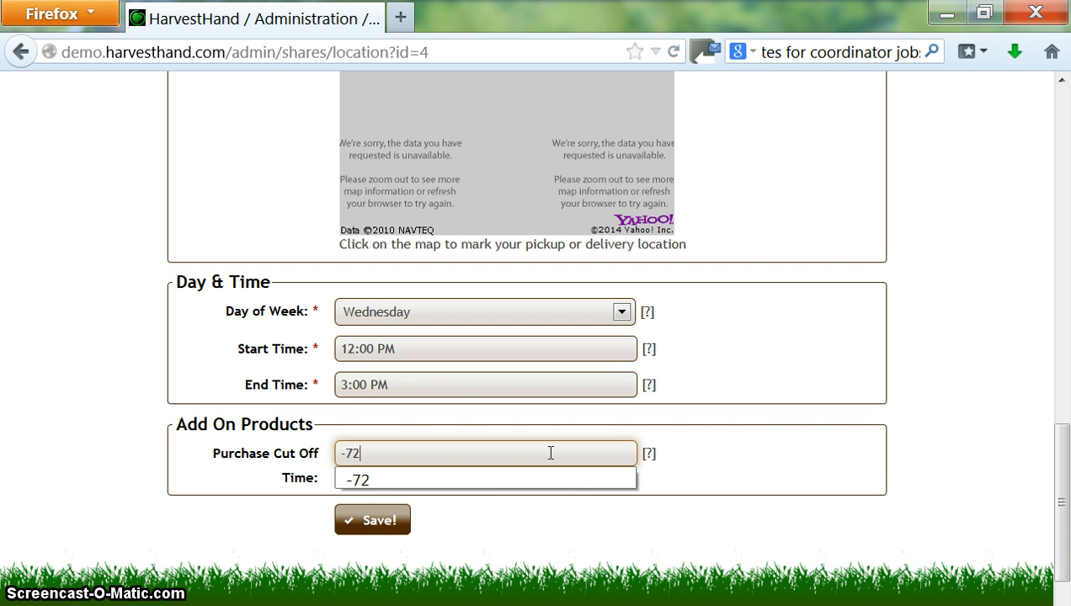
{"action": "left_click", "coordinate": [540, 522]}
{"action": "left_click", "coordinate": [371, 519]}
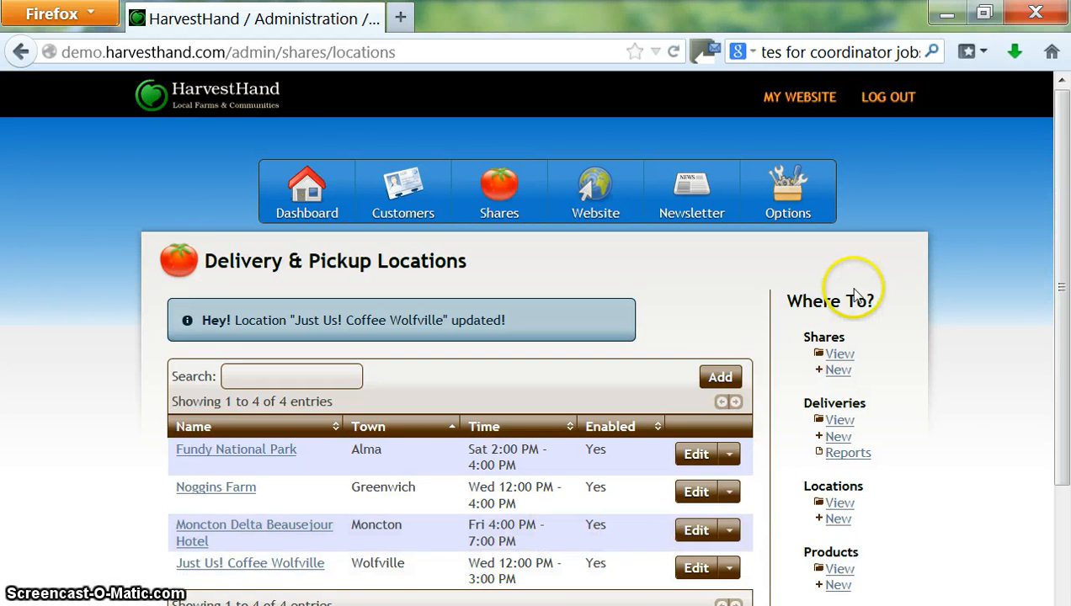
- Create a new 2014 share named Meat Share with a Monthly delivery schedule
{"action": "left_click", "coordinate": [840, 370]}
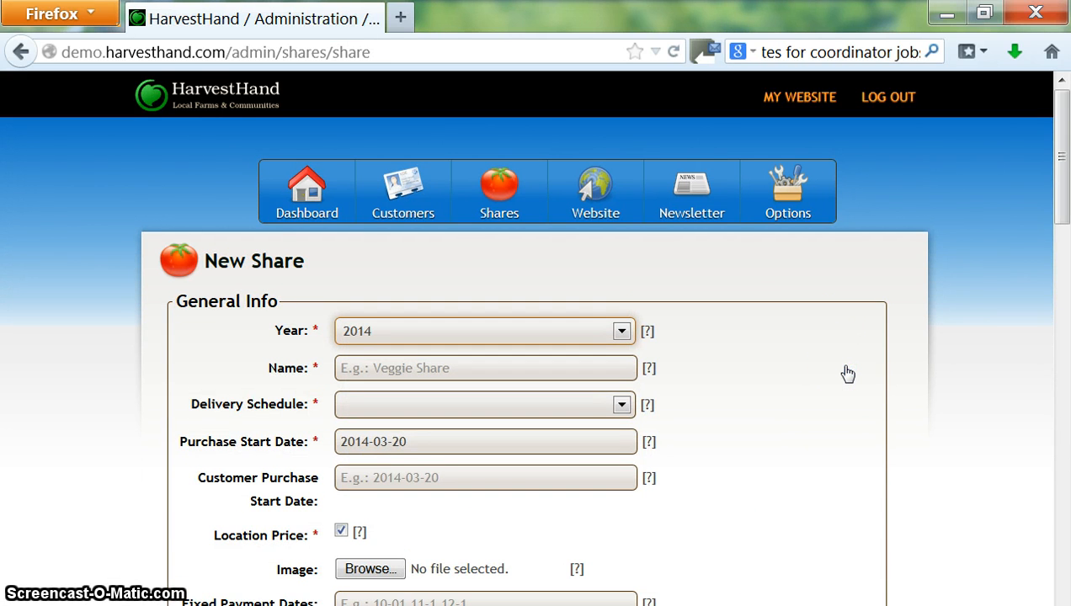
{"action": "left_click", "coordinate": [546, 338]}
{"action": "left_click", "coordinate": [540, 335]}
{"action": "left_click", "coordinate": [531, 359]}
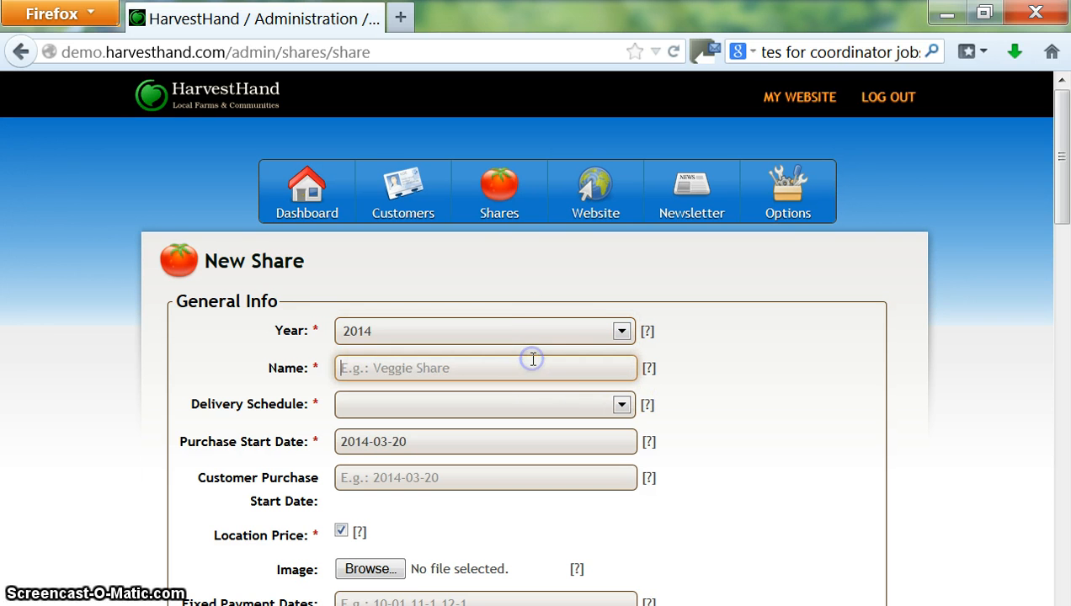
{"action": "type", "text": "Mea"}
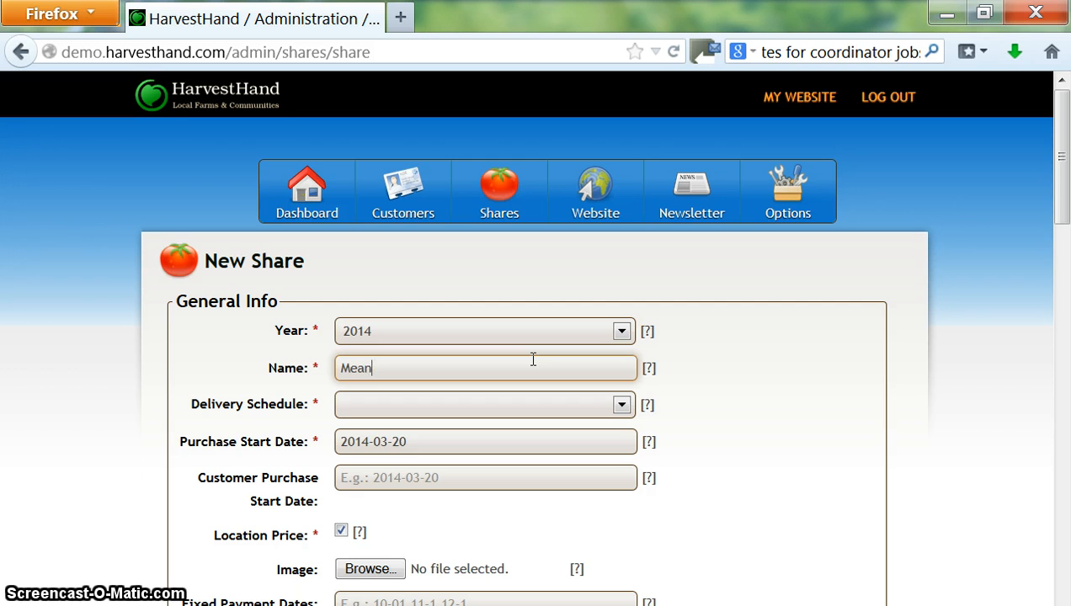
{"action": "type", "text": "t Share"}
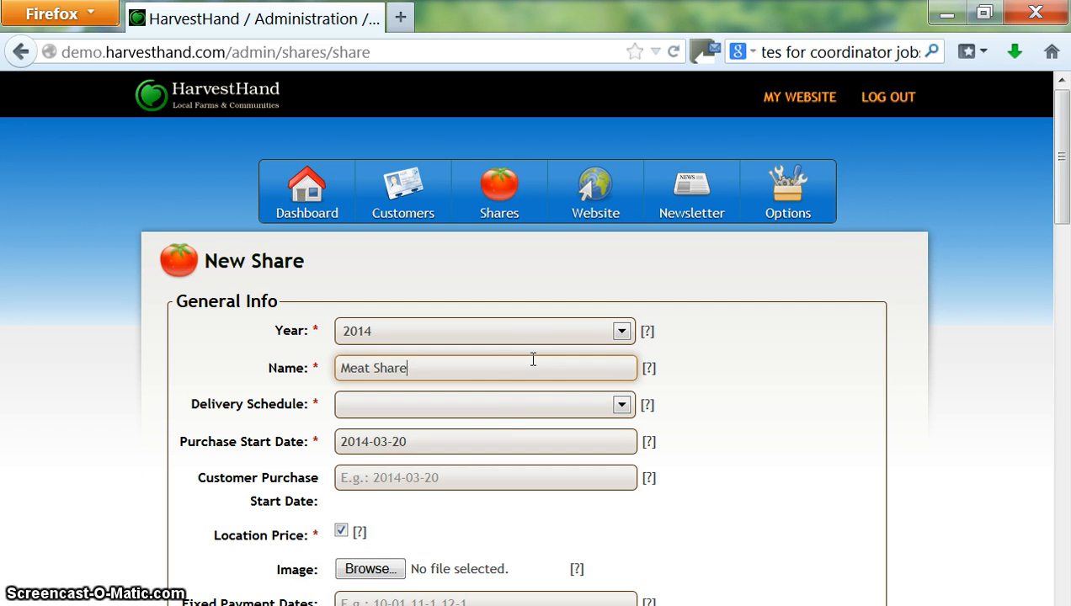
{"action": "left_click", "coordinate": [485, 408]}
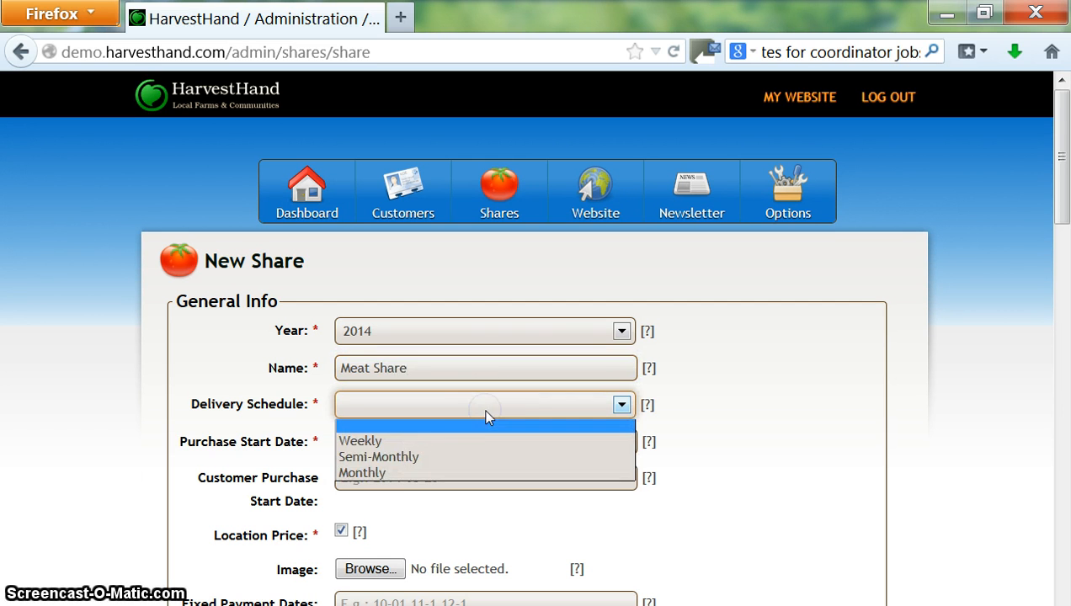
{"action": "left_click", "coordinate": [442, 471]}
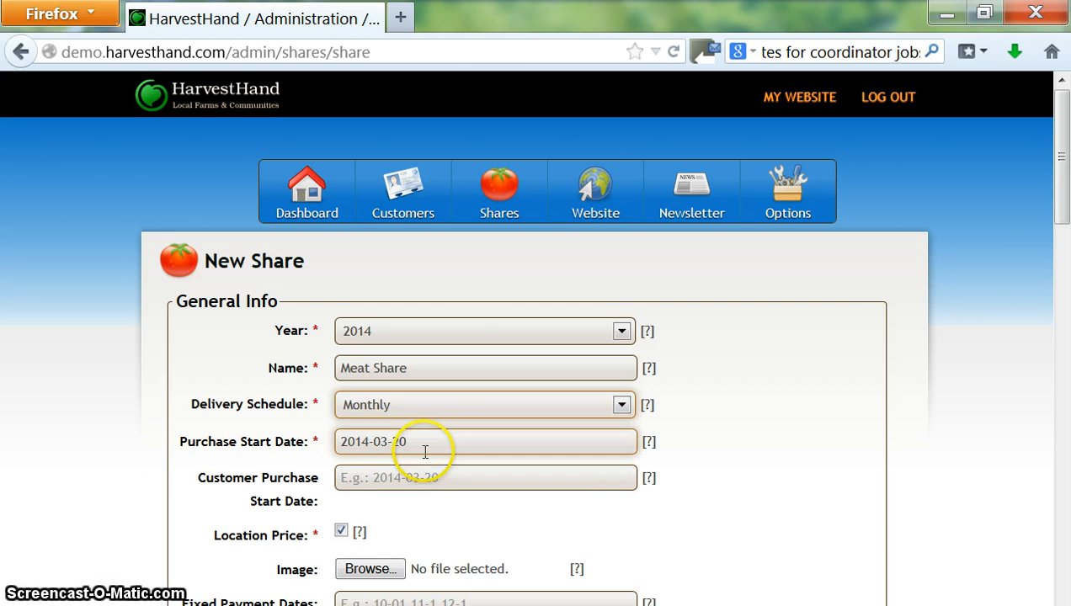
- Set the share's purchase start date to 2014-03-28 and its customer purchase start date to 2014-03-21
{"action": "left_click", "coordinate": [424, 448]}
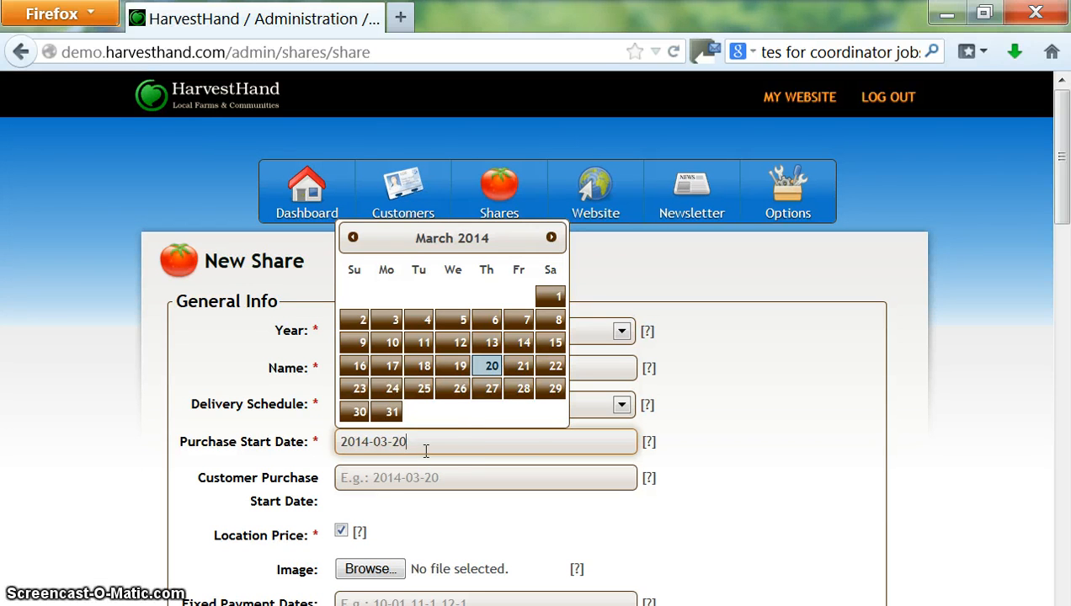
{"action": "left_click", "coordinate": [526, 396]}
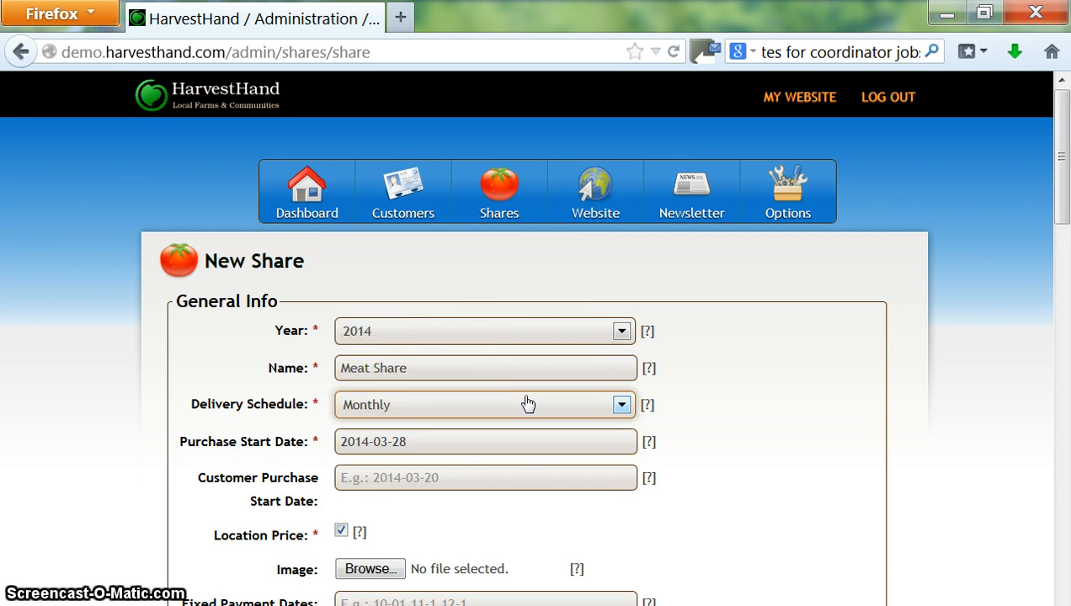
{"action": "left_click", "coordinate": [503, 476]}
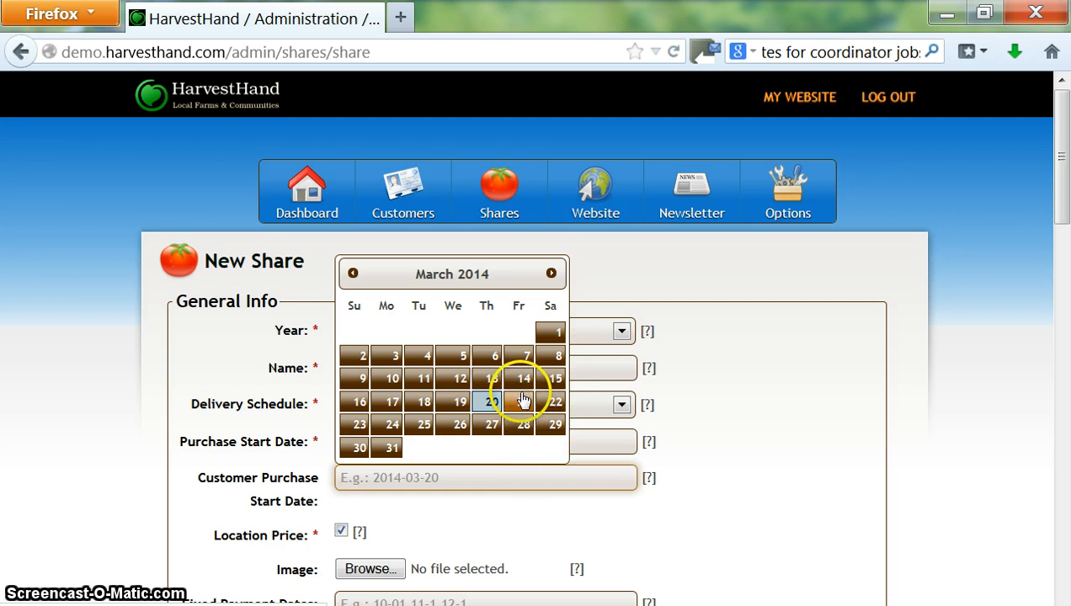
{"action": "left_click", "coordinate": [522, 401]}
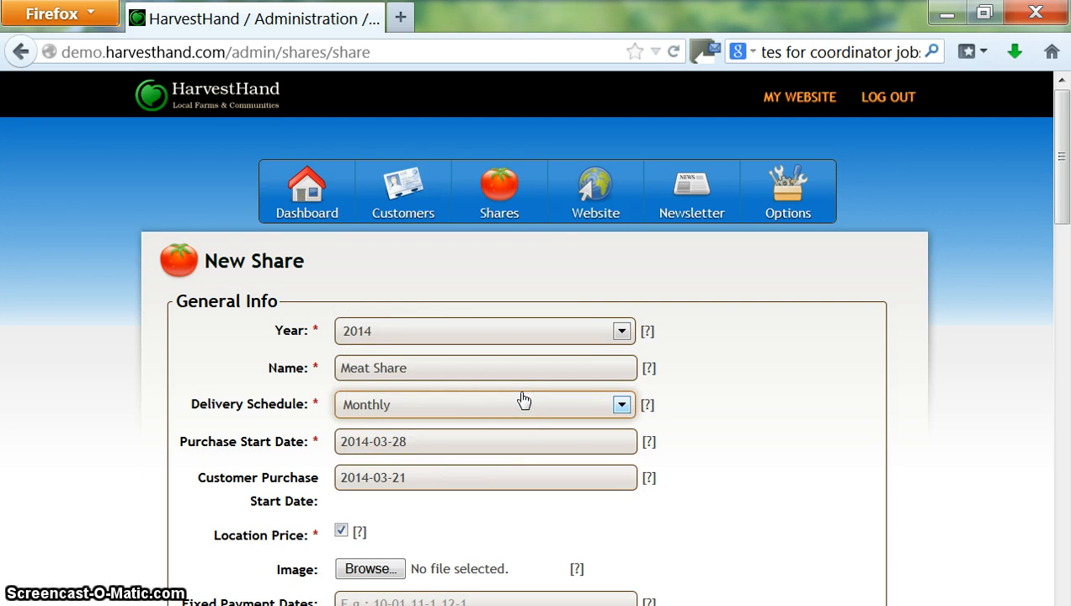
- Attach the chemex image from the Desktop as the share's image
{"action": "left_click_drag", "start_coordinate": [1062, 186], "coordinate": [1065, 244]}
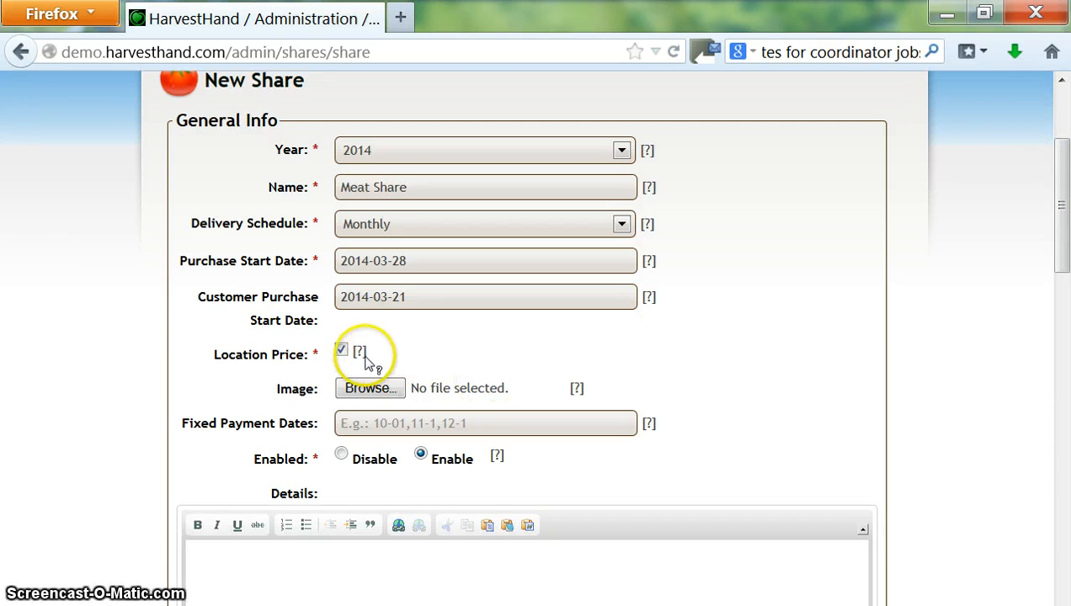
{"action": "mouse_move", "coordinate": [362, 358]}
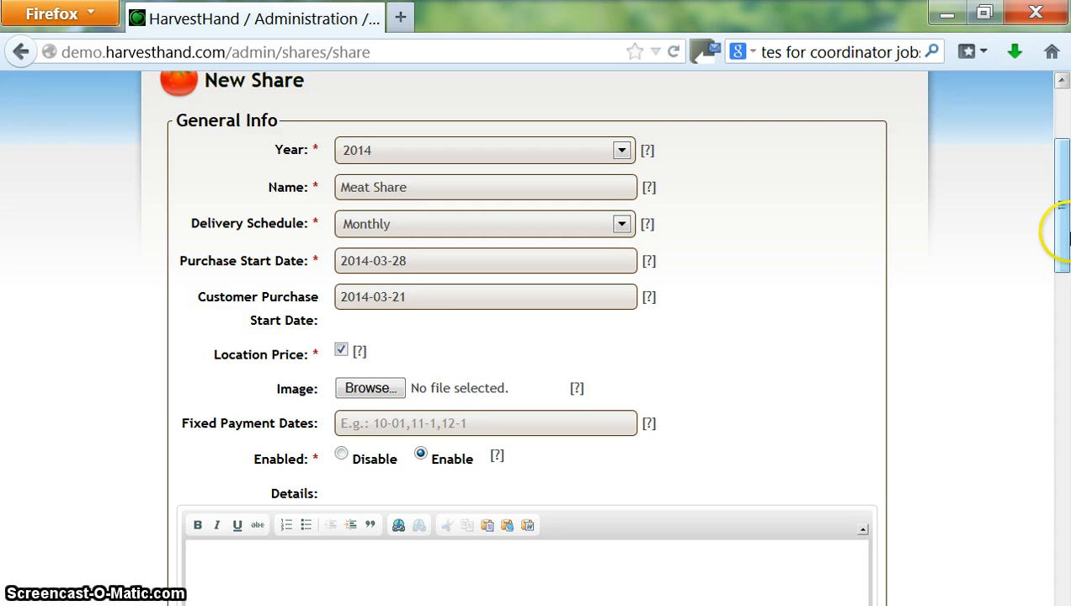
{"action": "left_click_drag", "start_coordinate": [1060, 232], "coordinate": [1065, 262]}
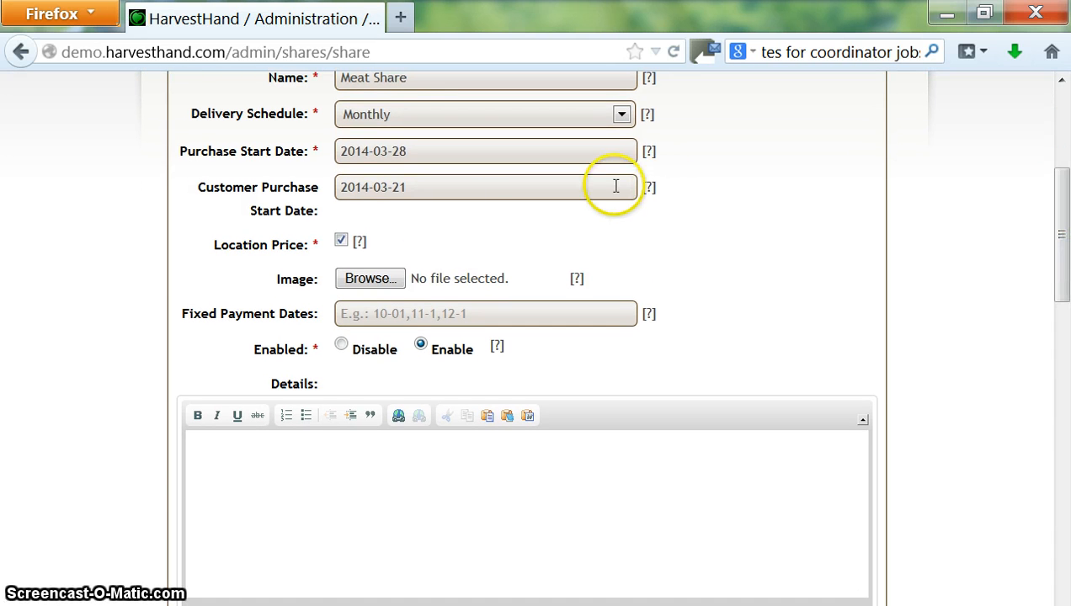
{"action": "left_click", "coordinate": [361, 280]}
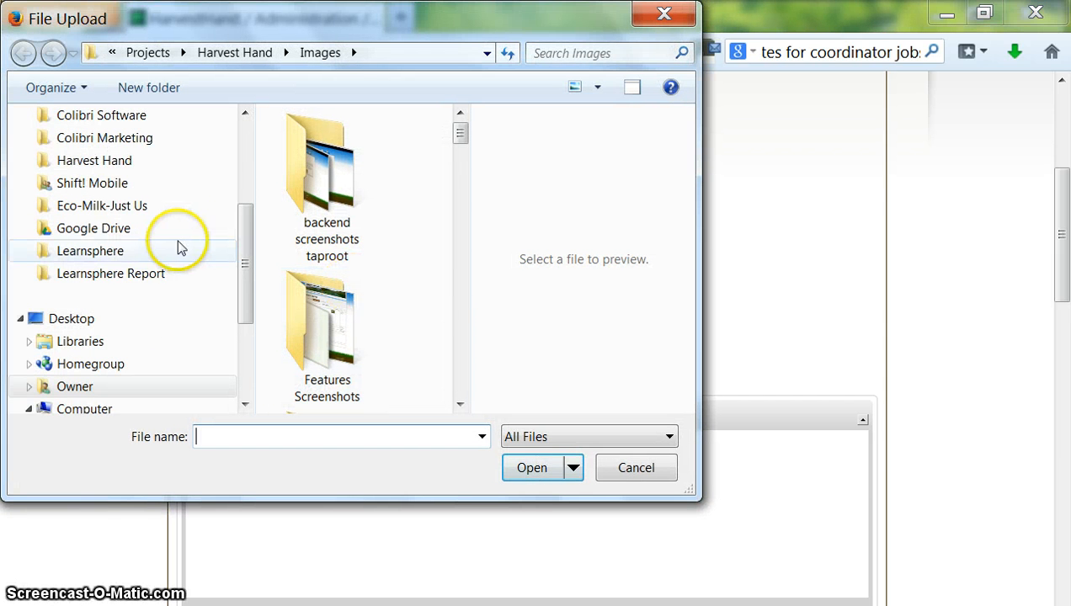
{"action": "left_click_drag", "start_coordinate": [244, 234], "coordinate": [246, 155]}
{"action": "left_click", "coordinate": [105, 148]}
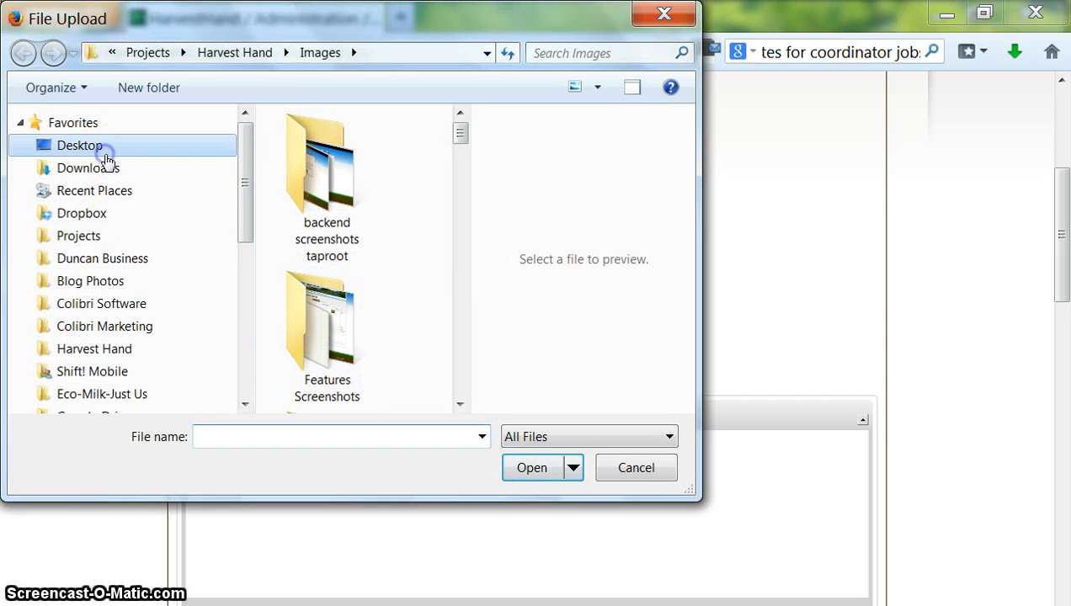
{"action": "left_click_drag", "start_coordinate": [449, 154], "coordinate": [468, 270]}
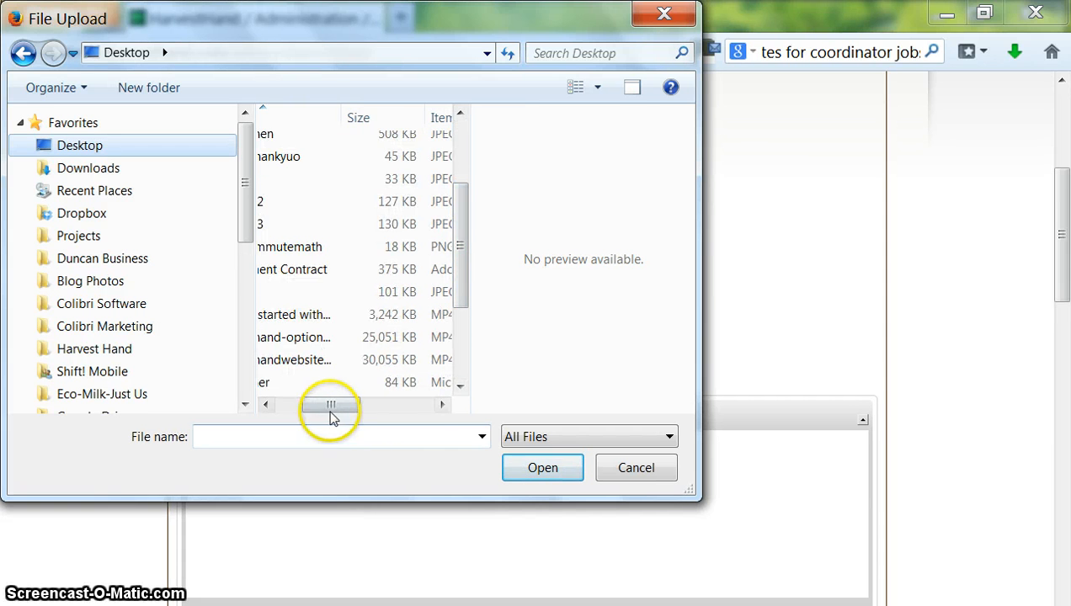
{"action": "left_click_drag", "start_coordinate": [331, 406], "coordinate": [290, 406]}
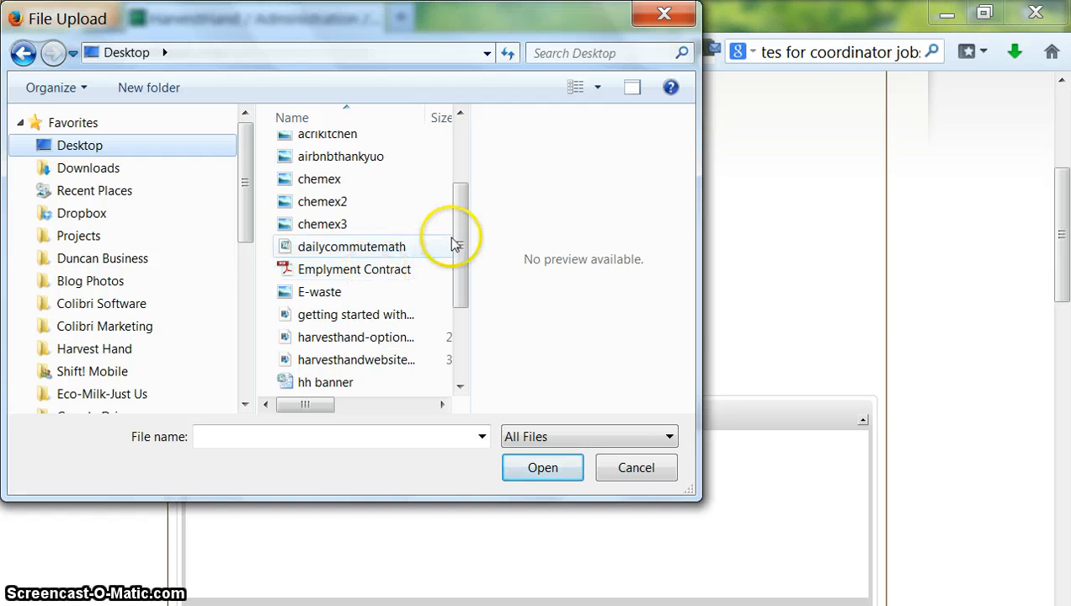
{"action": "double_click", "coordinate": [320, 179]}
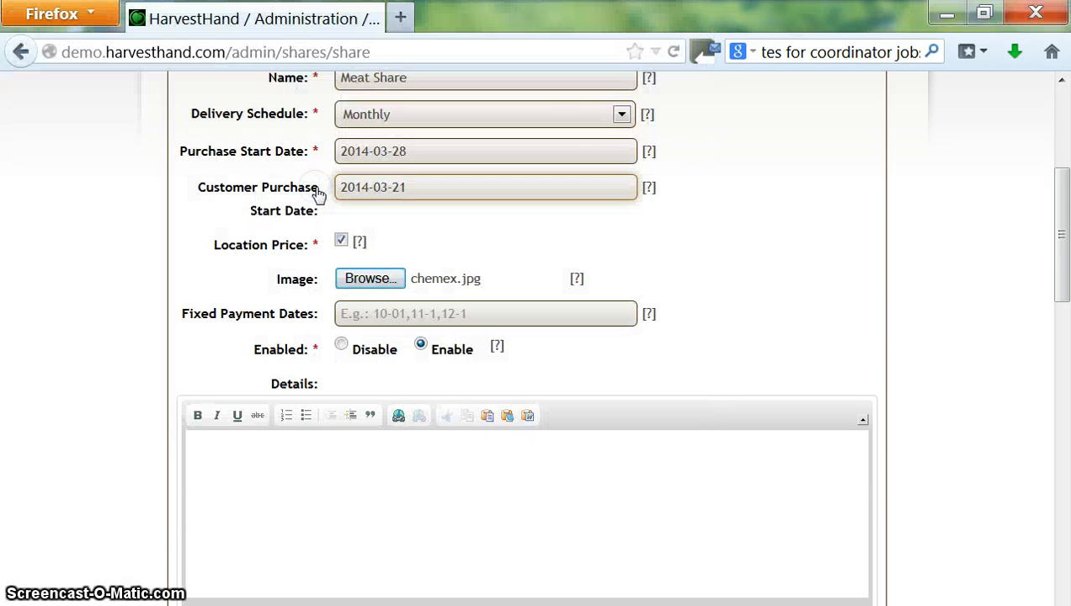
- Set the share's fixed payment dates to 2014-03-30, 2014-04-30 and leave the share enabled
{"action": "left_click", "coordinate": [369, 315]}
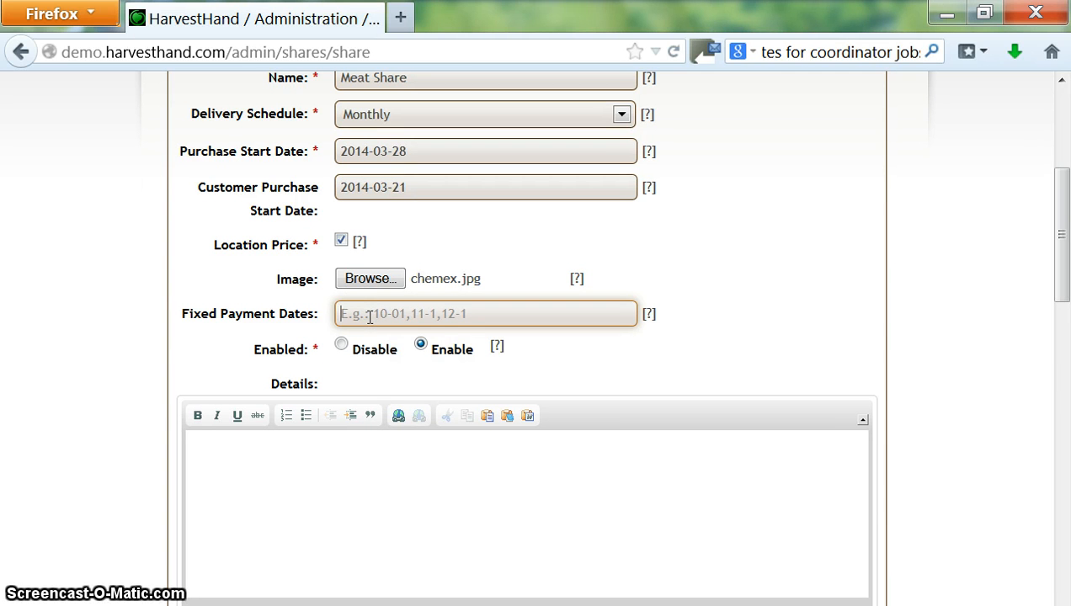
{"action": "left_click", "coordinate": [421, 345]}
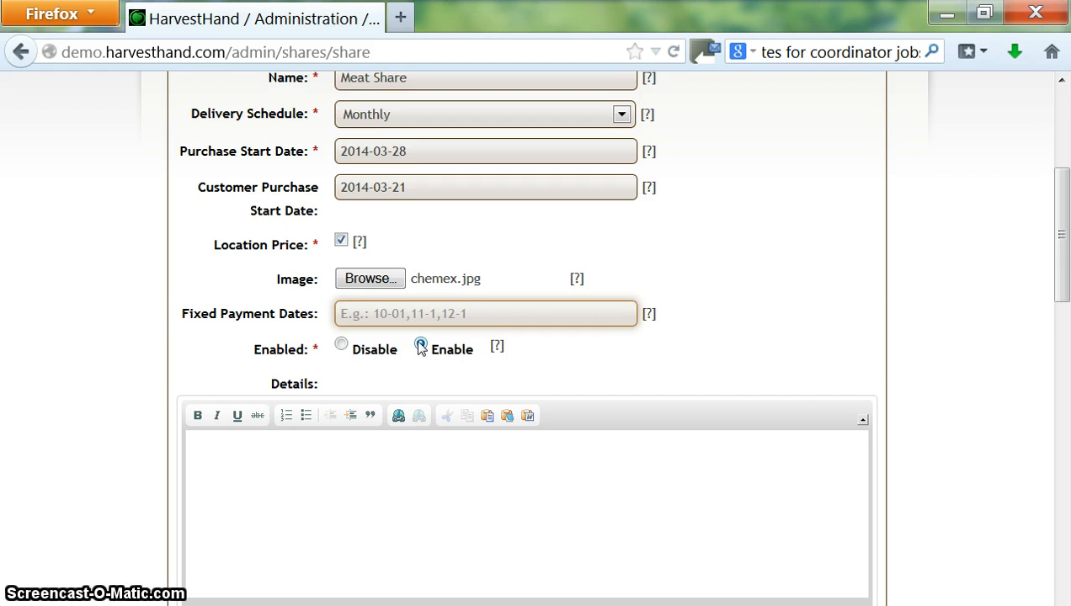
{"action": "mouse_move", "coordinate": [649, 313]}
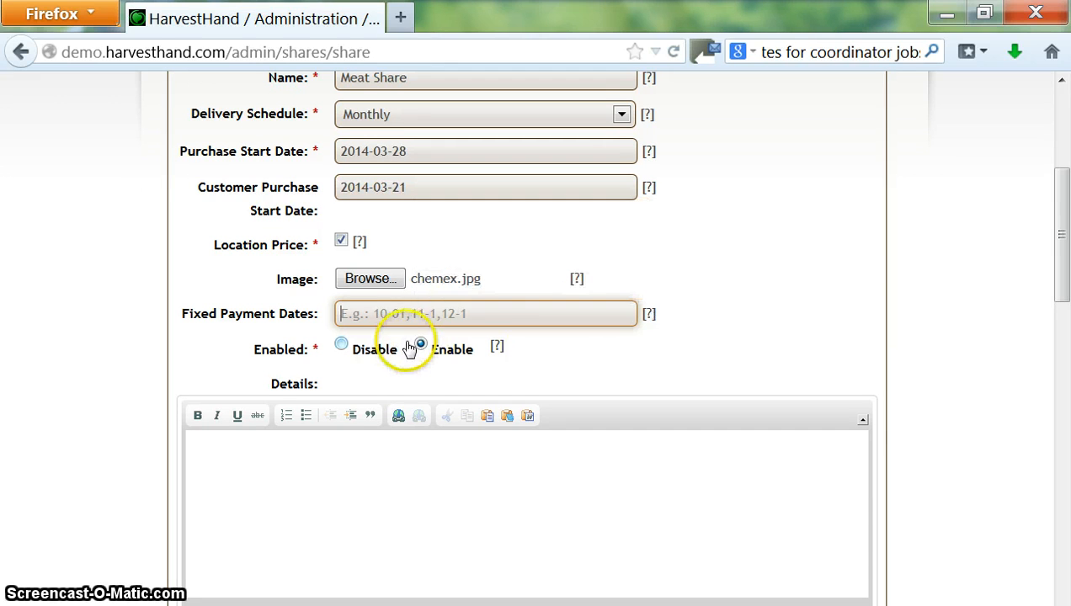
{"action": "type", "text": "2012"}
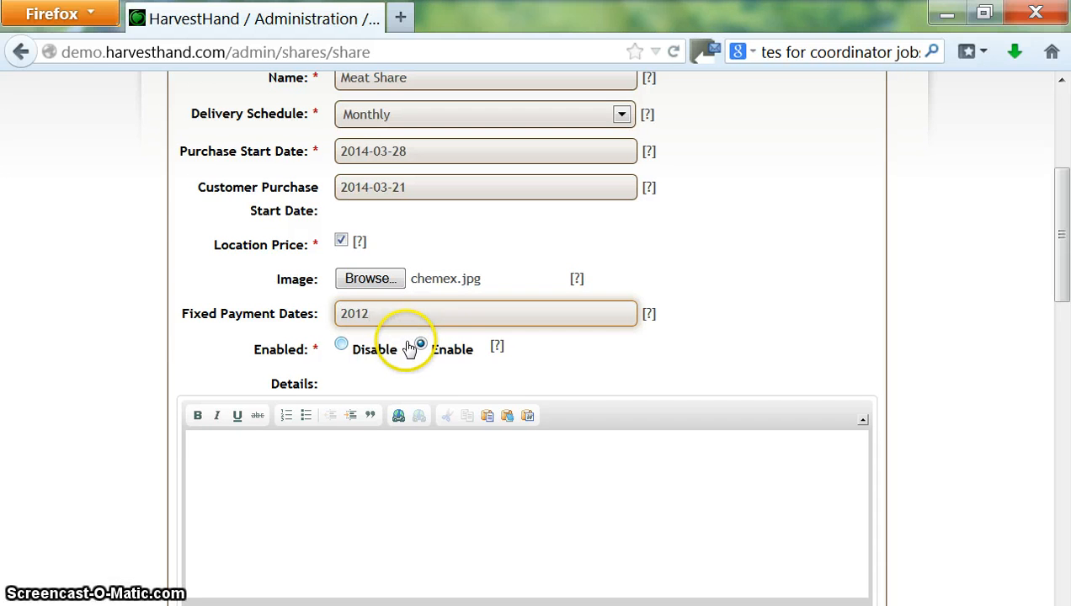
{"action": "key", "text": "BackSpace"}
{"action": "type", "text": "4"}
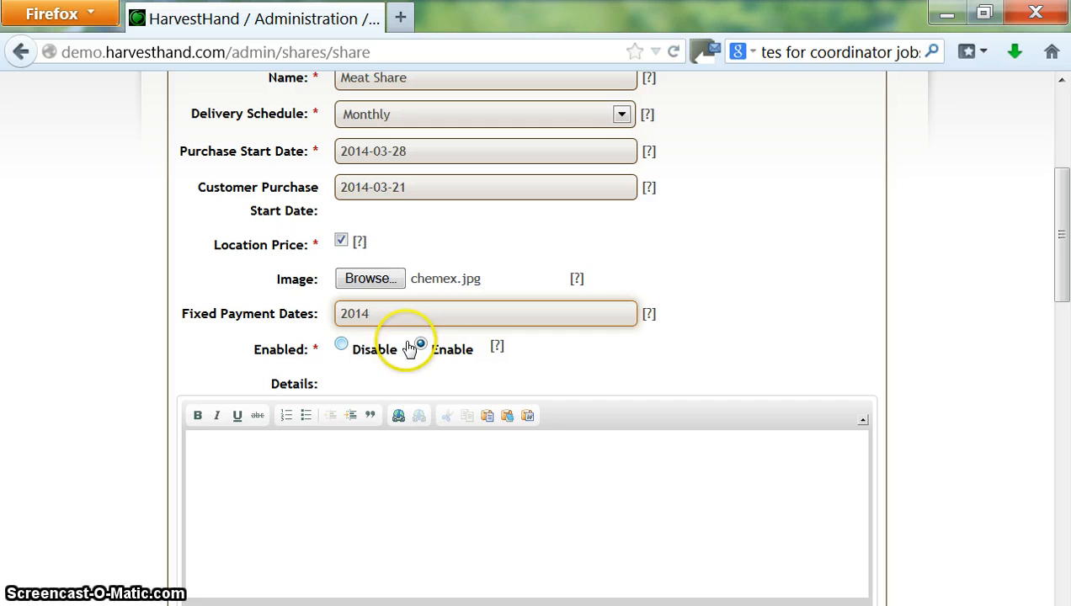
{"action": "type", "text": "-"}
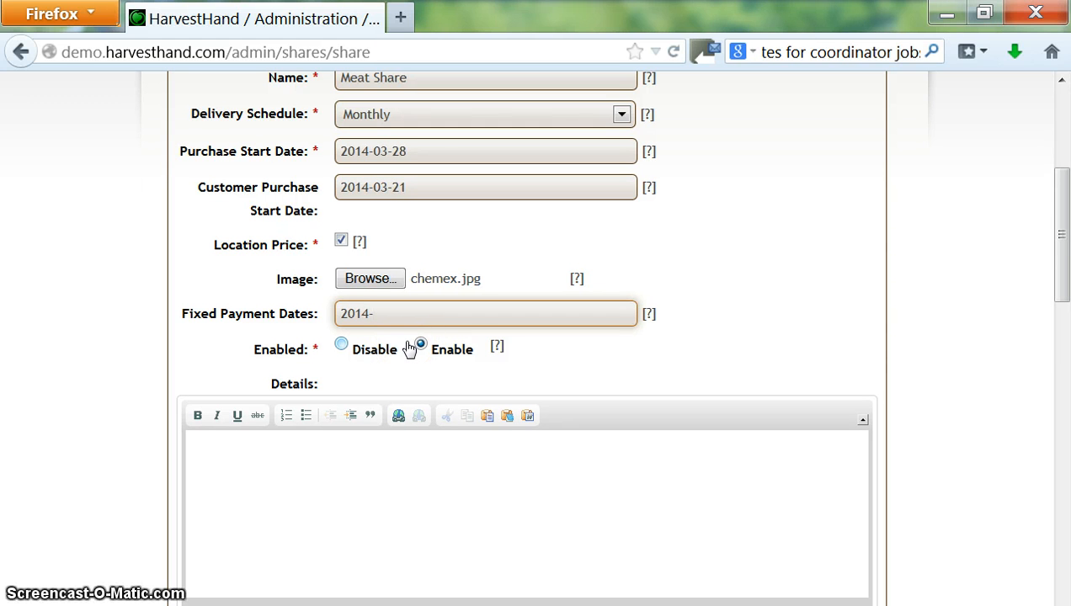
{"action": "type", "text": "03-30,"}
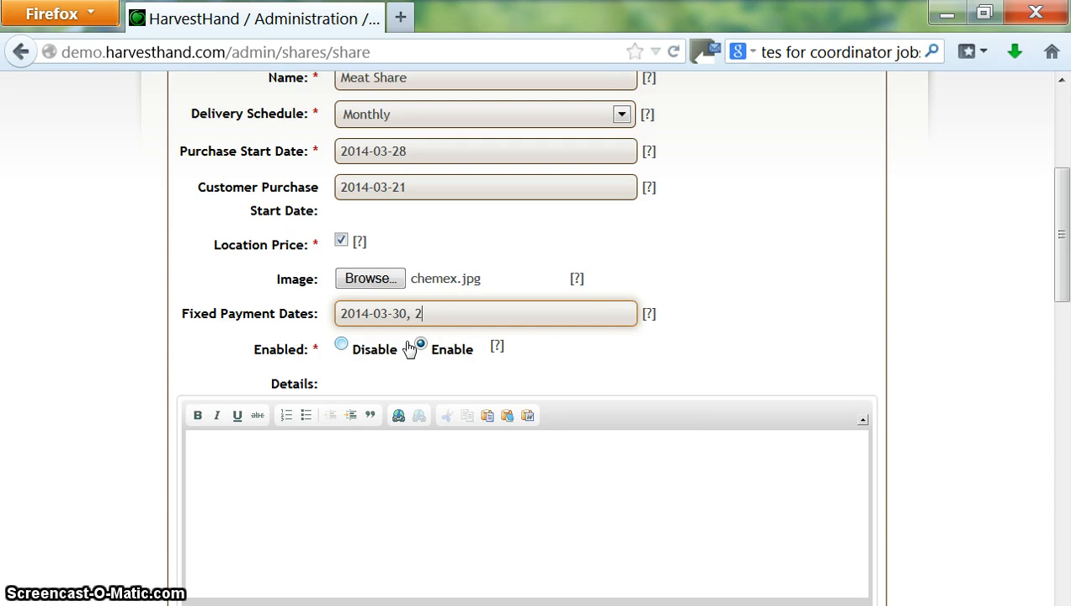
{"action": "type", "text": "2014"}
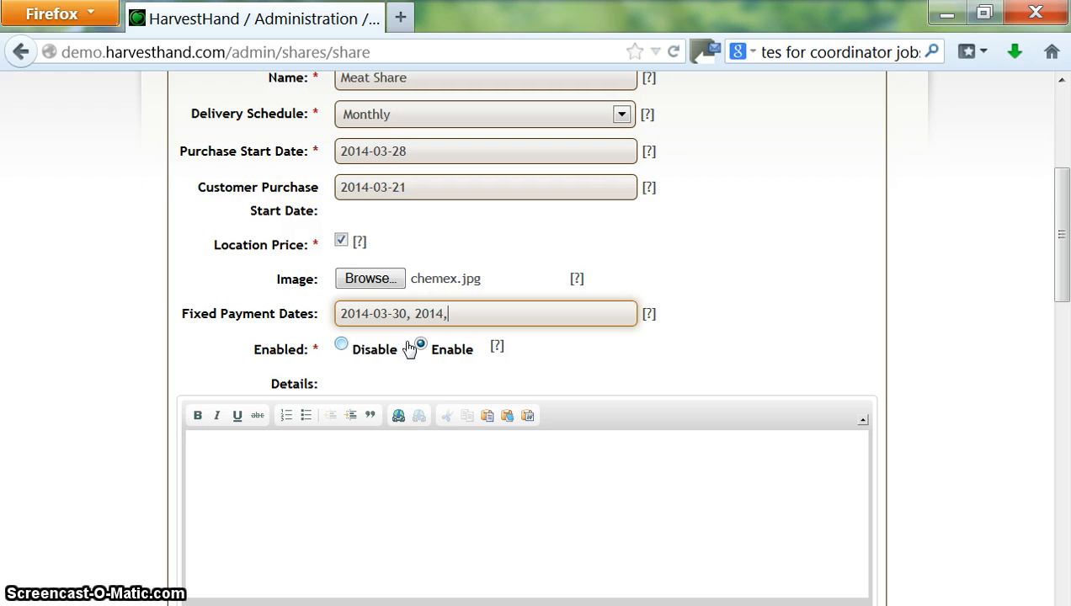
{"action": "type", "text": "-04-30"}
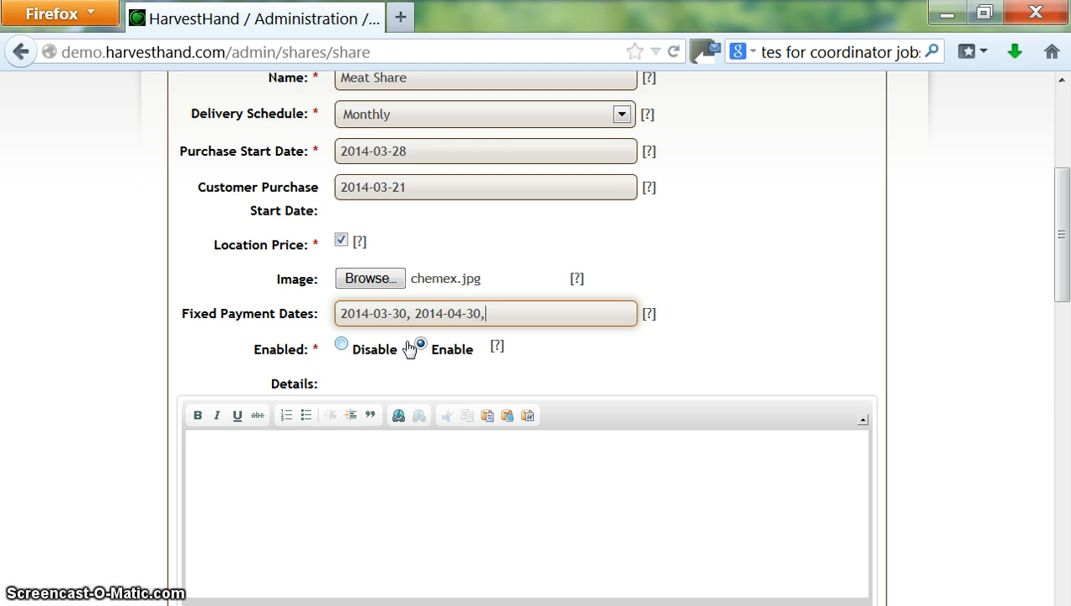
{"action": "key", "text": "BackSpace"}
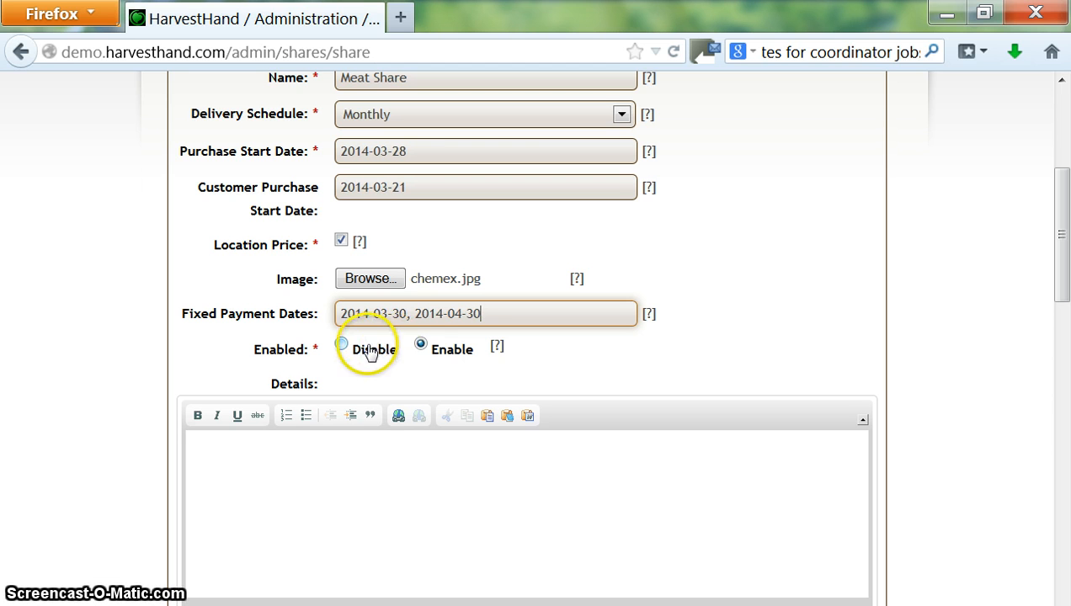
- Enter "This share has chicken, rabbit, and beef." as the share's details
{"action": "mouse_move", "coordinate": [1067, 228]}
{"action": "left_mouse_down"}
{"action": "mouse_move", "coordinate": [1066, 267]}
{"action": "mouse_move", "coordinate": [1066, 255]}
{"action": "left_mouse_up"}
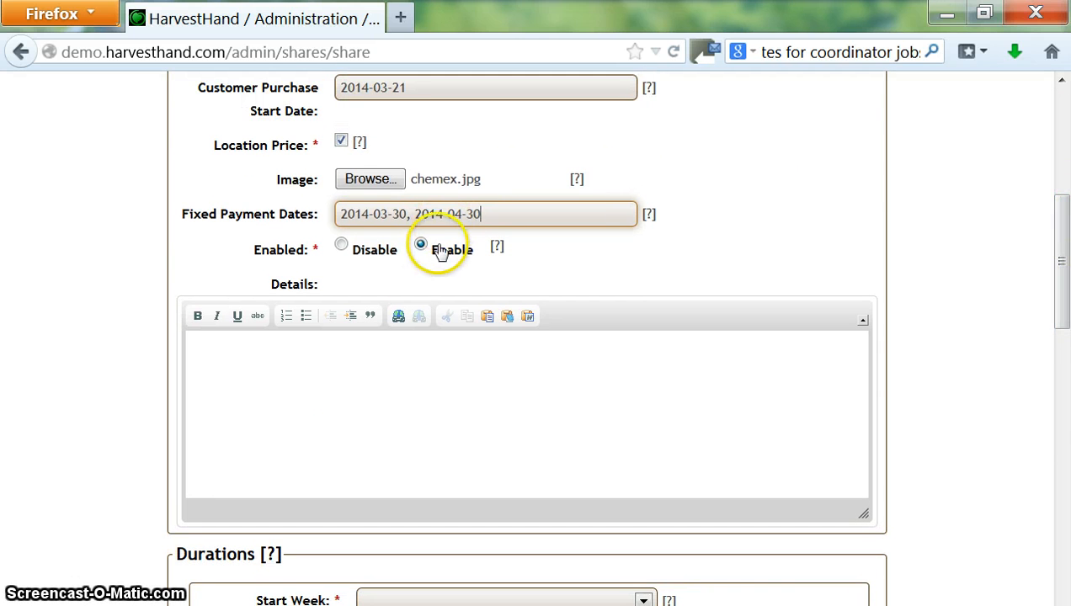
{"action": "left_click", "coordinate": [442, 429]}
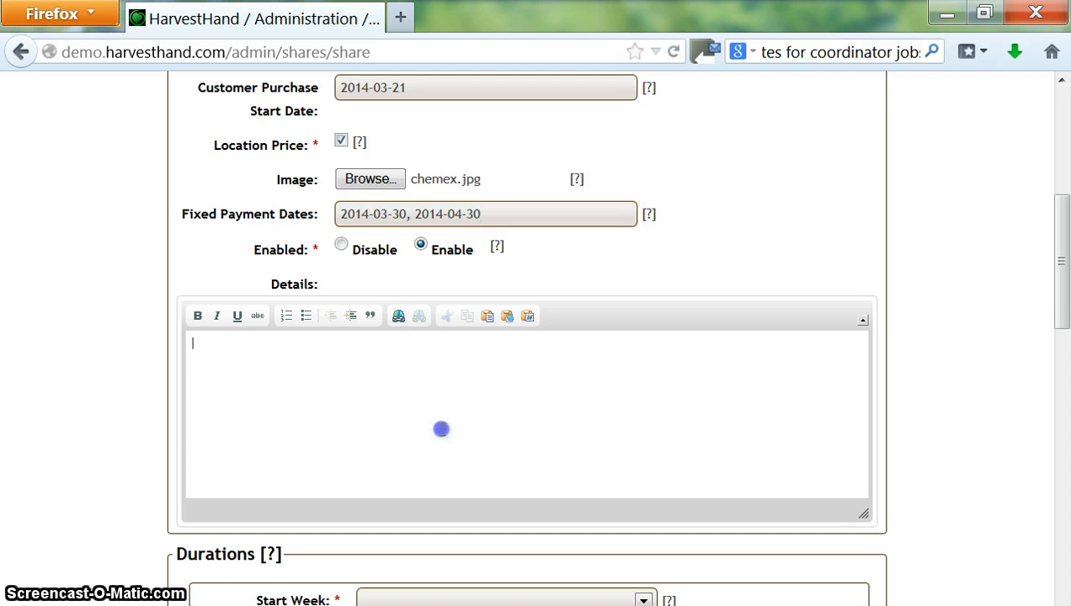
{"action": "type", "text": "This share has chicken"}
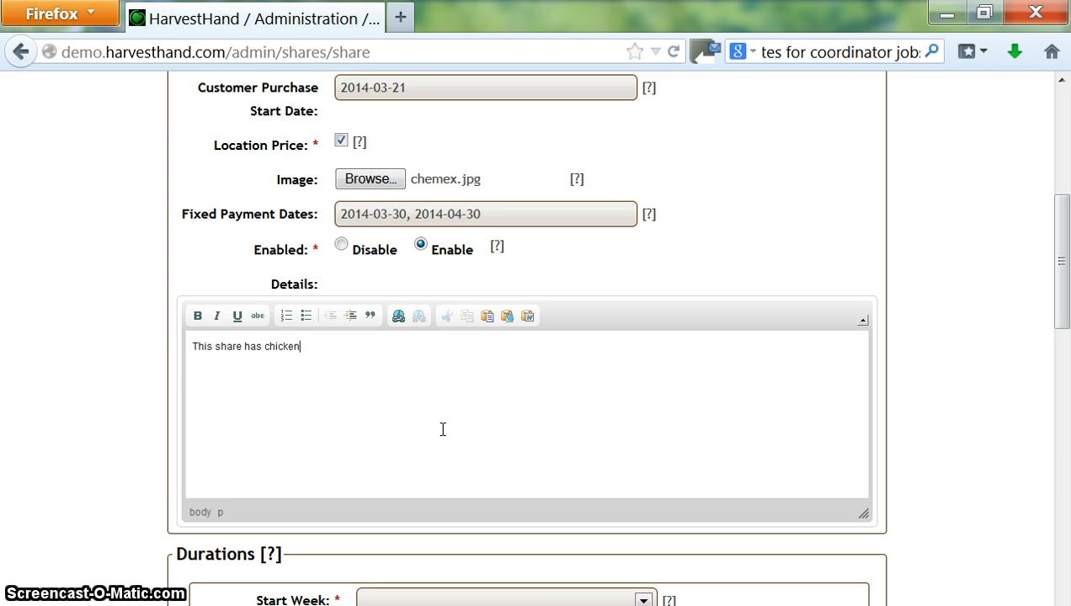
{"action": "type", "text": ", rabbit"}
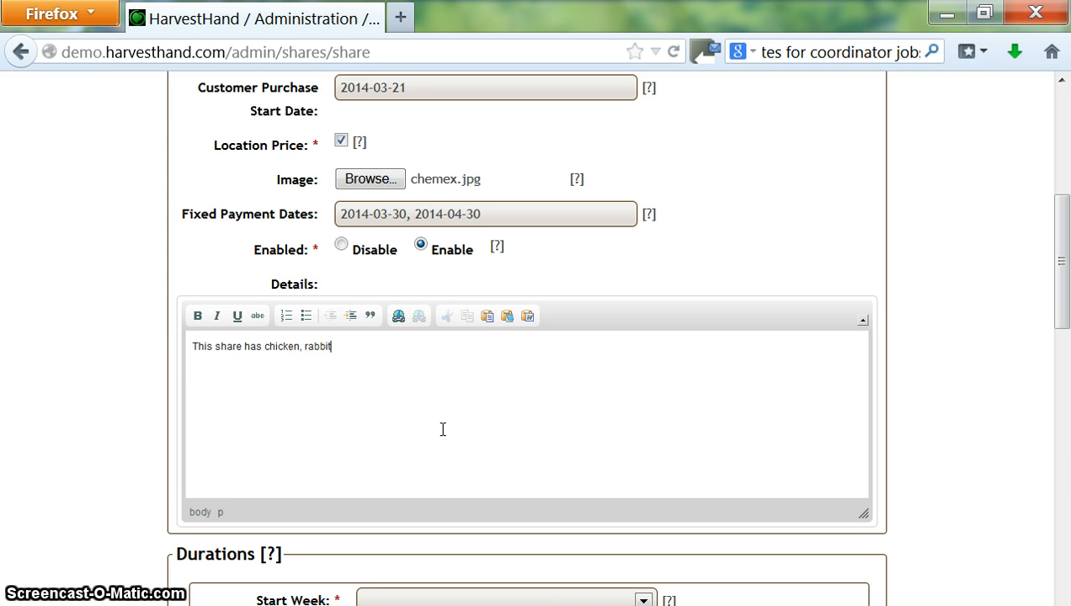
{"action": "type", "text": ", and"}
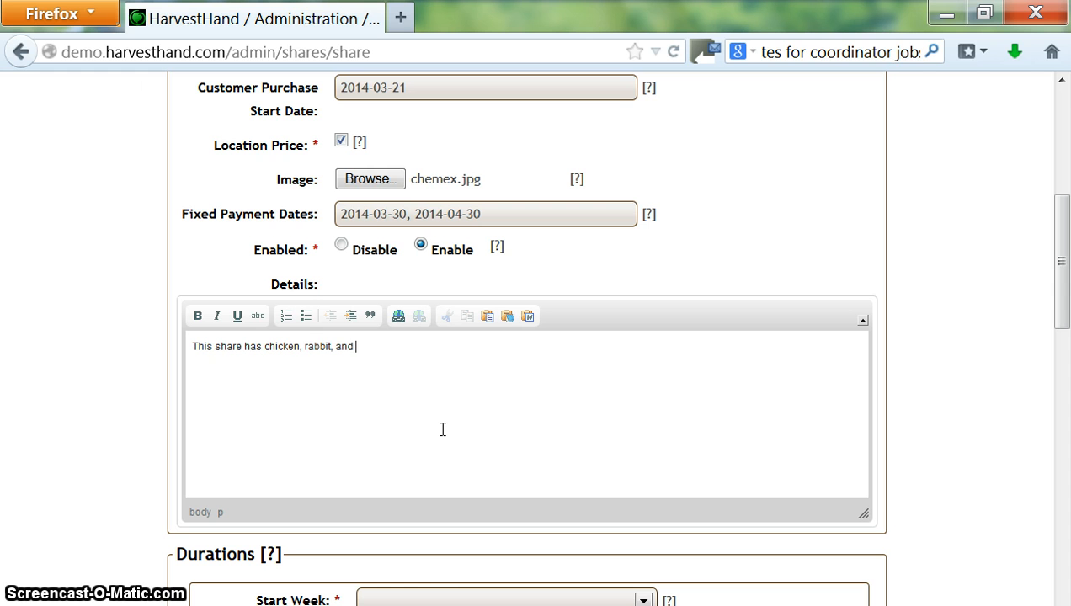
{"action": "type", "text": " beef"}
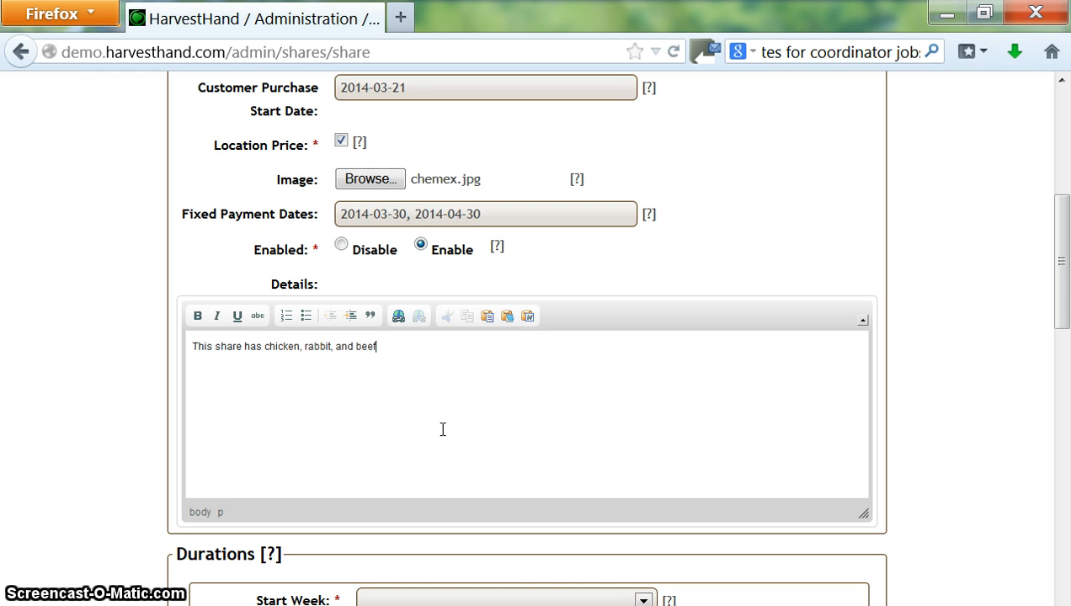
{"action": "type", "text": "/. It's suit"}
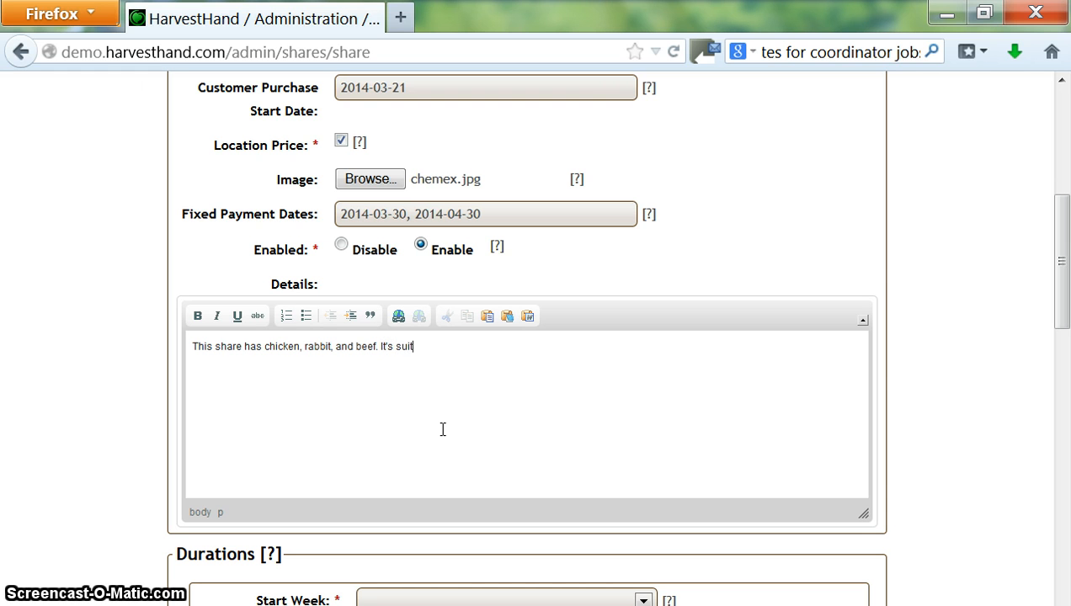
{"action": "type", "text": "able"}
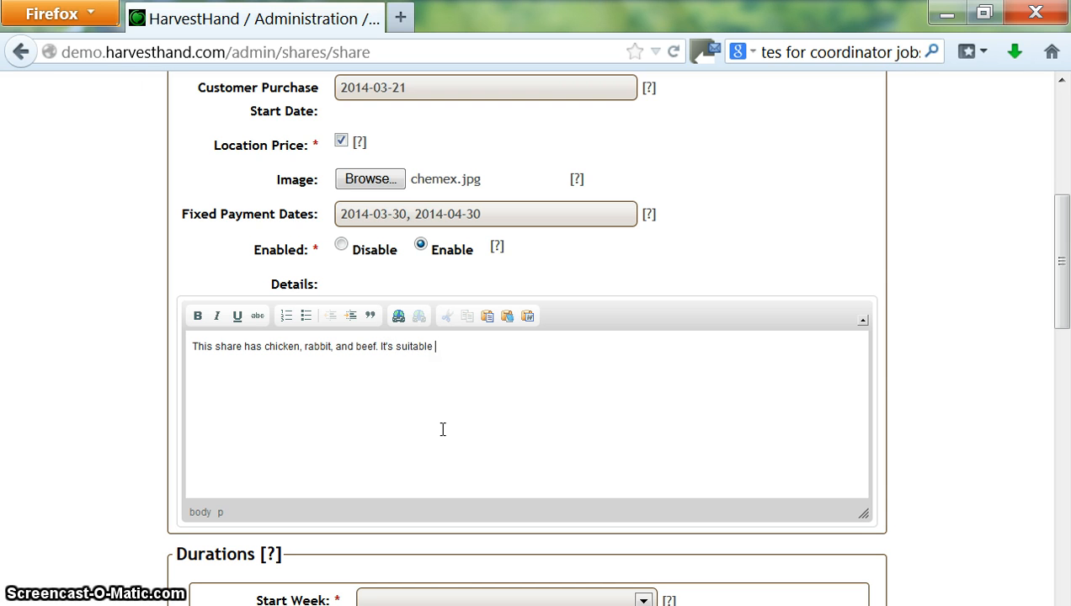
{"action": "key", "text": "BackSpace"}
{"action": "key", "text": "BackSpace"}
{"action": "key", "text": "BackSpace"}
{"action": "key", "text": "BackSpace"}
{"action": "key", "text": "BackSpace"}
{"action": "key", "text": "BackSpace"}
{"action": "key", "text": "BackSpace"}
{"action": "key", "text": "BackSpace"}
{"action": "key", "text": "BackSpace"}
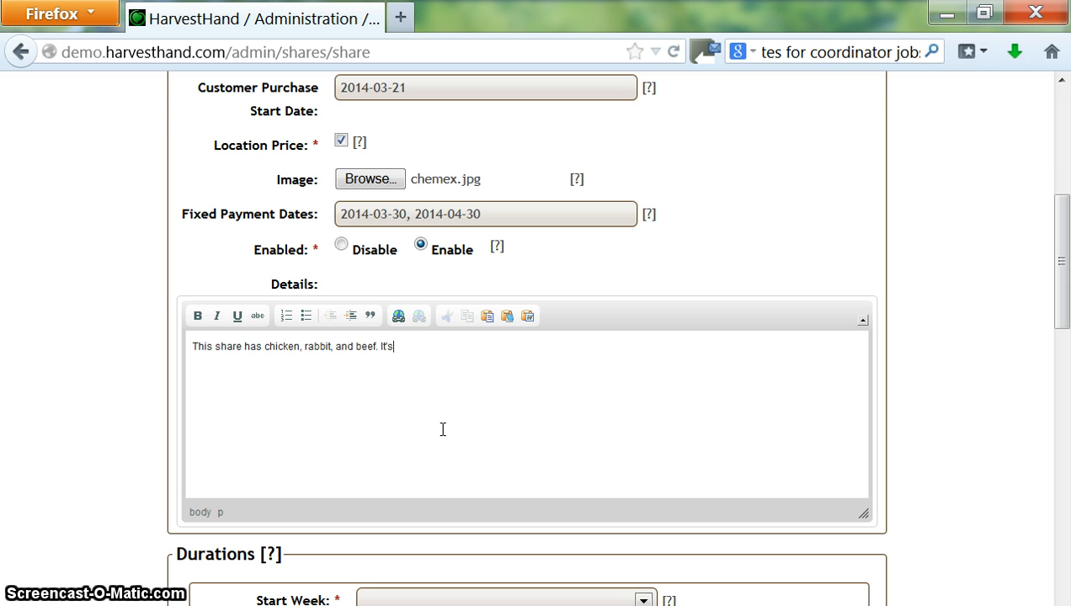
{"action": "left_click", "coordinate": [545, 381]}
{"action": "left_click", "coordinate": [1060, 292]}
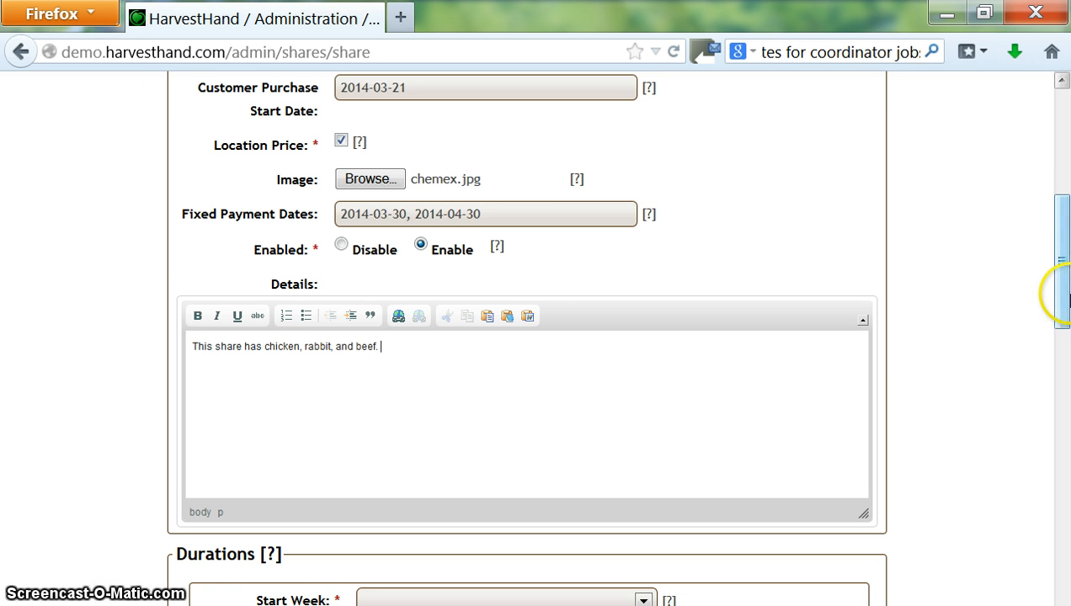
{"action": "left_click_drag", "start_coordinate": [1062, 291], "coordinate": [1062, 373]}
{"action": "left_click", "coordinate": [630, 315]}
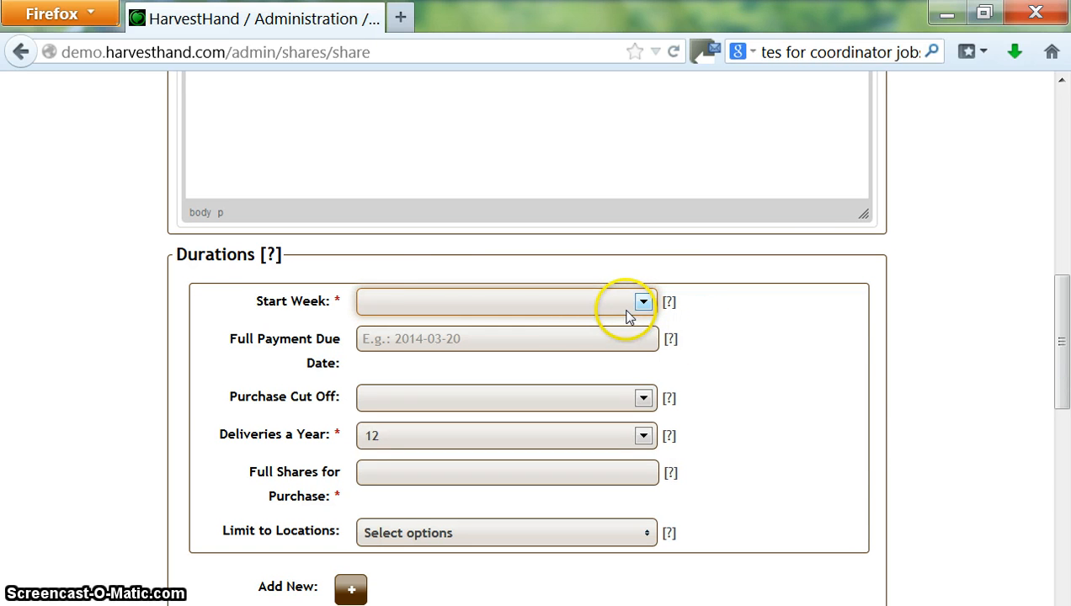
{"action": "left_click", "coordinate": [444, 286]}
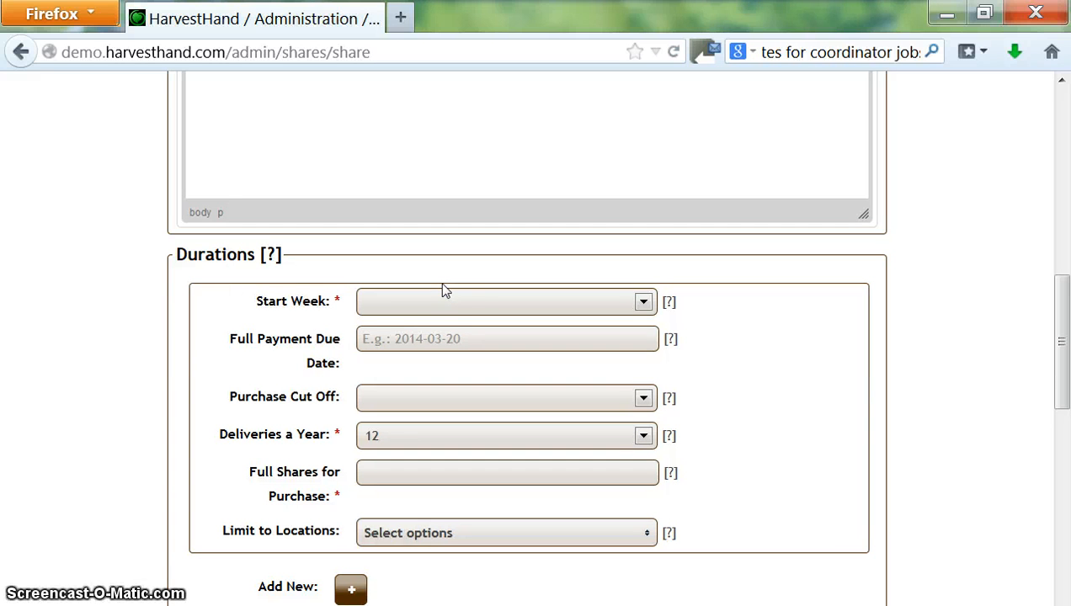
{"action": "left_click", "coordinate": [451, 308]}
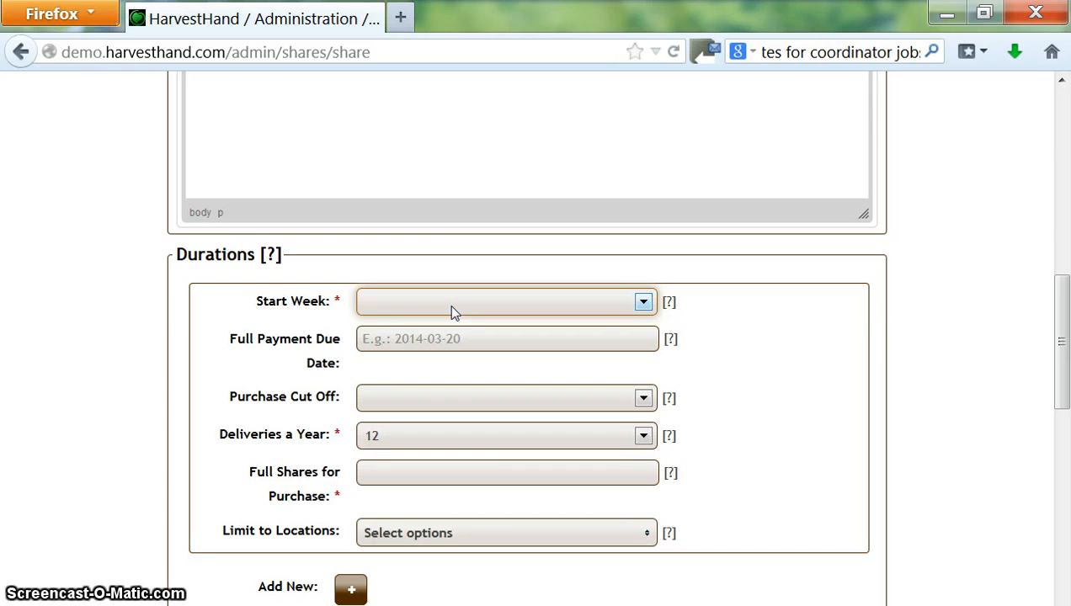
{"action": "left_click", "coordinate": [437, 302]}
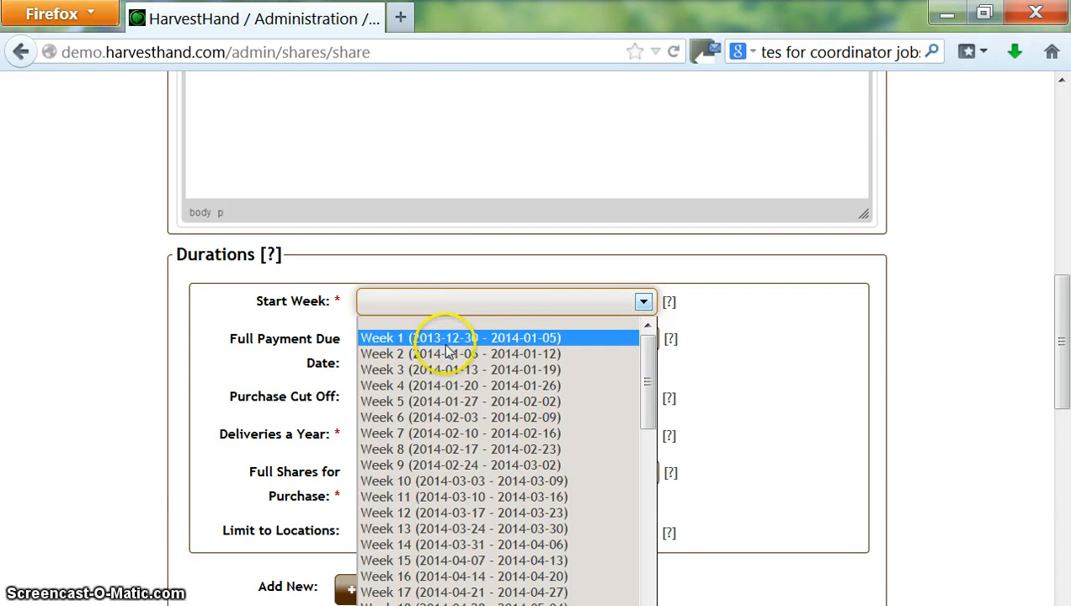
{"action": "left_click", "coordinate": [551, 530]}
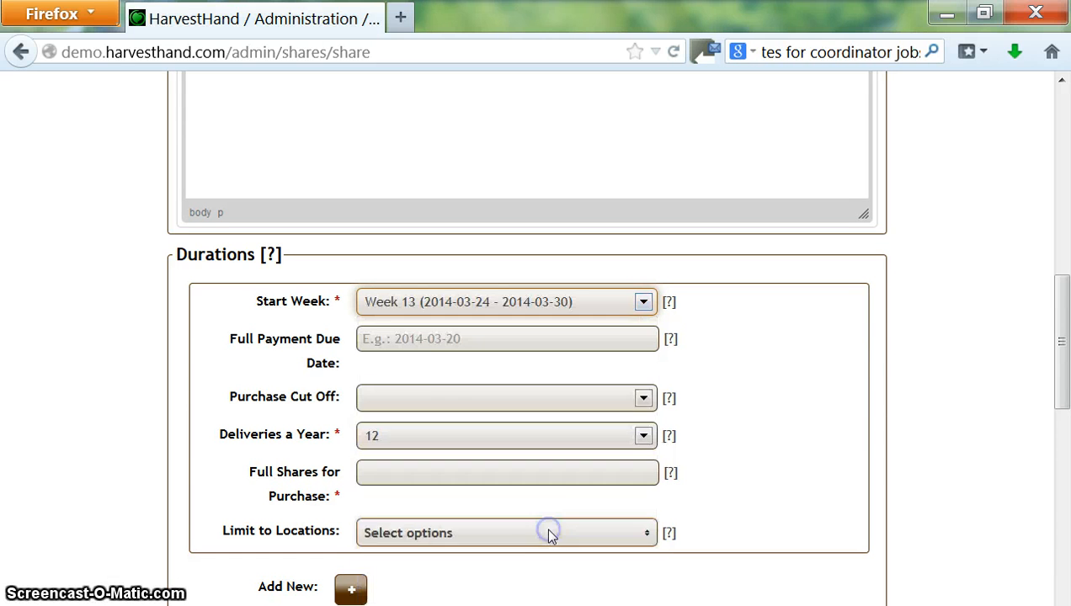
{"action": "left_click", "coordinate": [430, 341]}
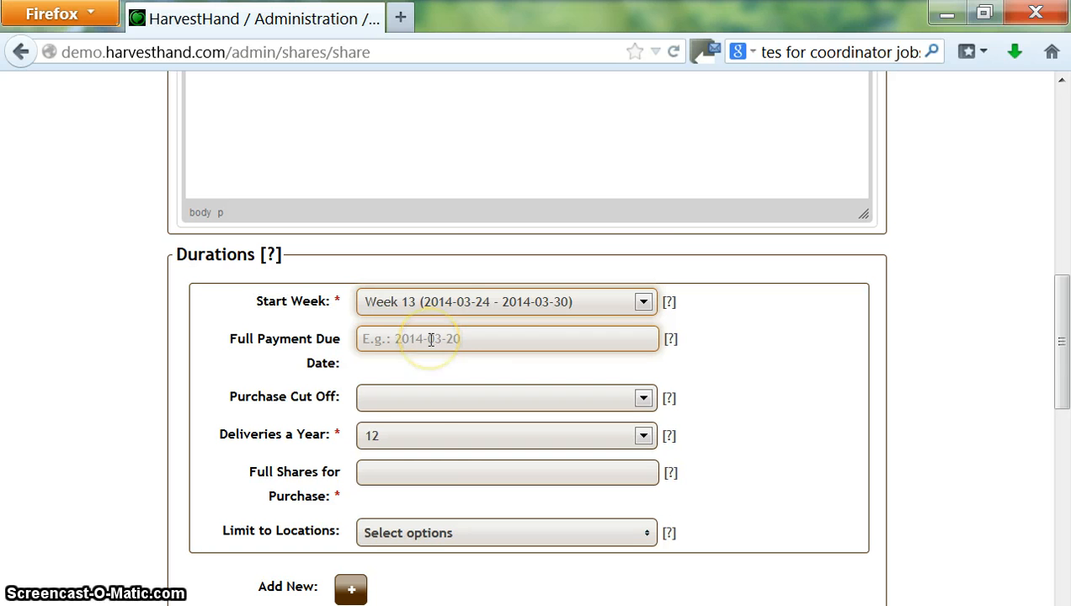
{"action": "left_click", "coordinate": [670, 340]}
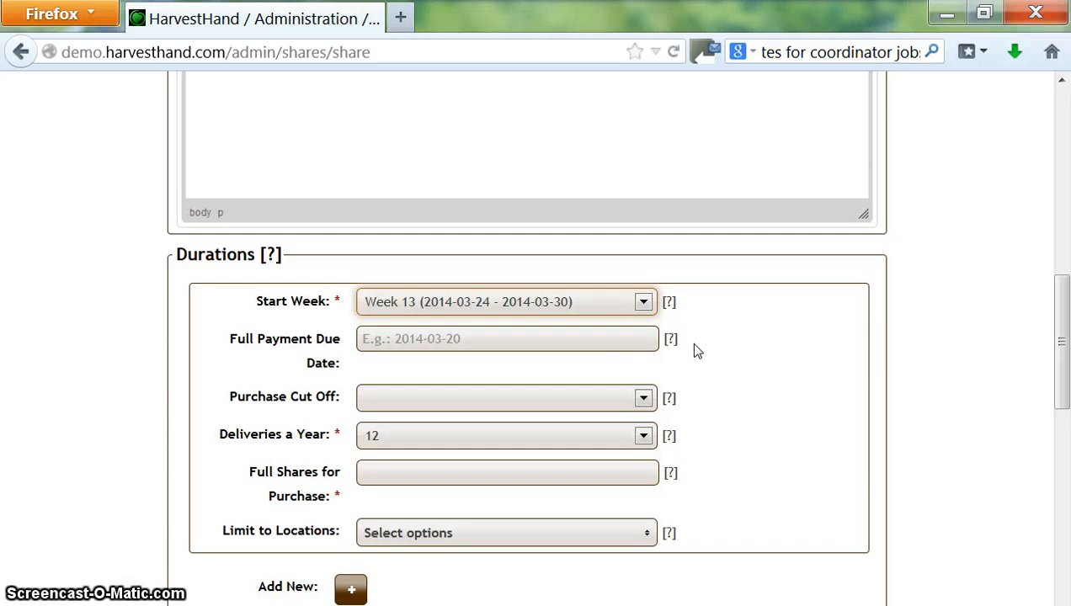
{"action": "left_click", "coordinate": [591, 340]}
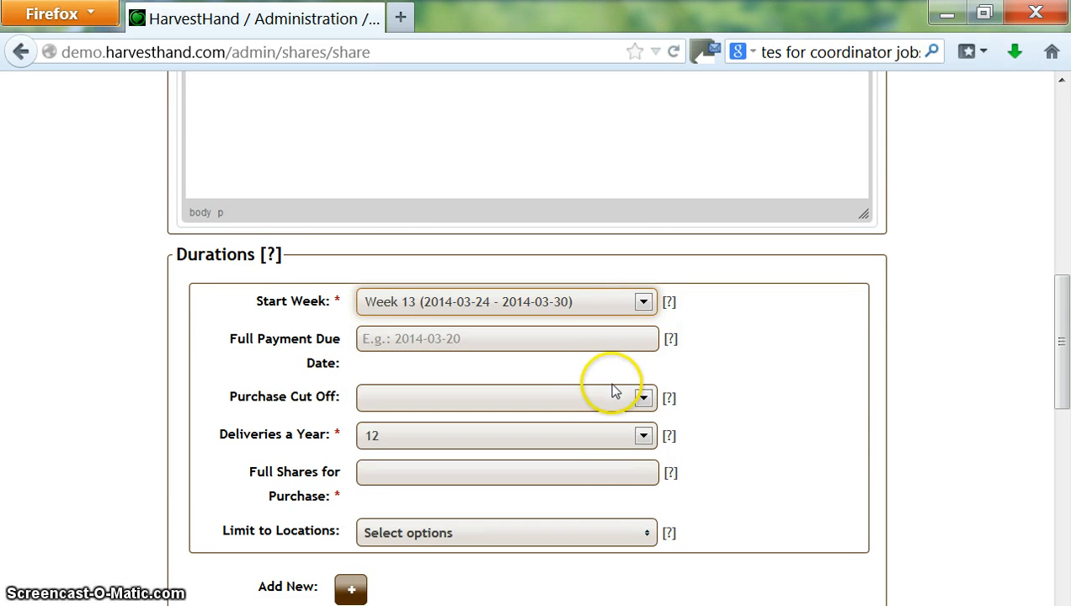
{"action": "left_click", "coordinate": [642, 398]}
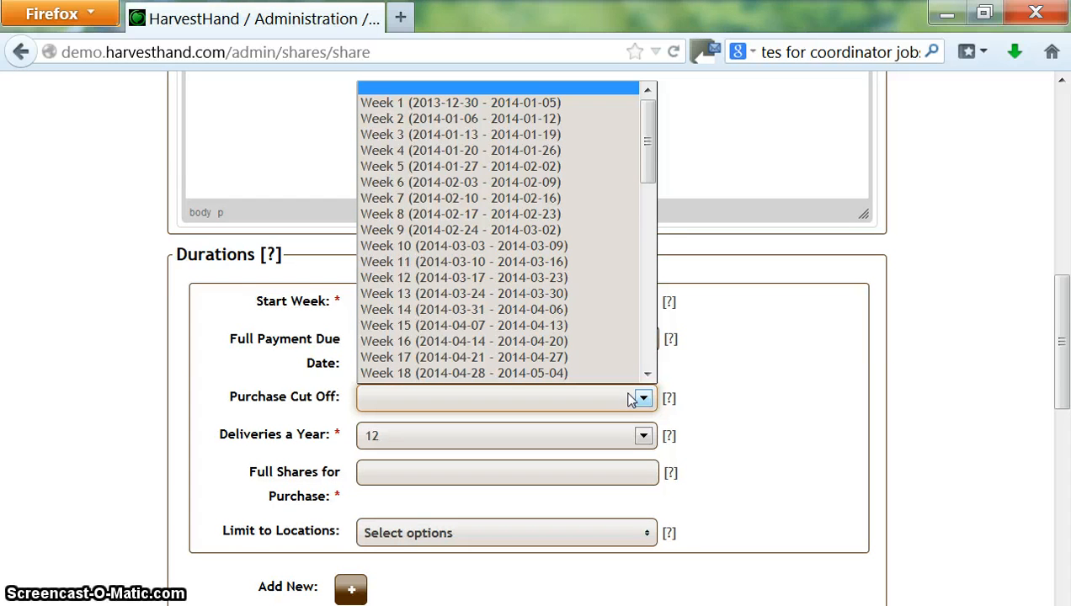
{"action": "left_click", "coordinate": [577, 311]}
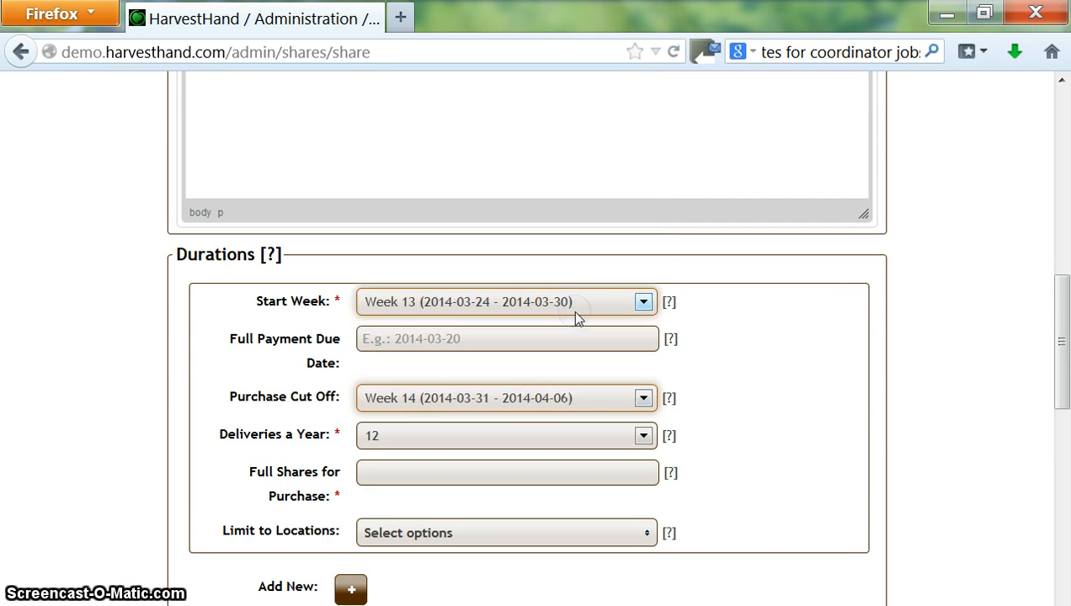
- Keep 12 deliveries a year for the duration and set its full shares for purchase to 30
{"action": "left_click", "coordinate": [505, 436]}
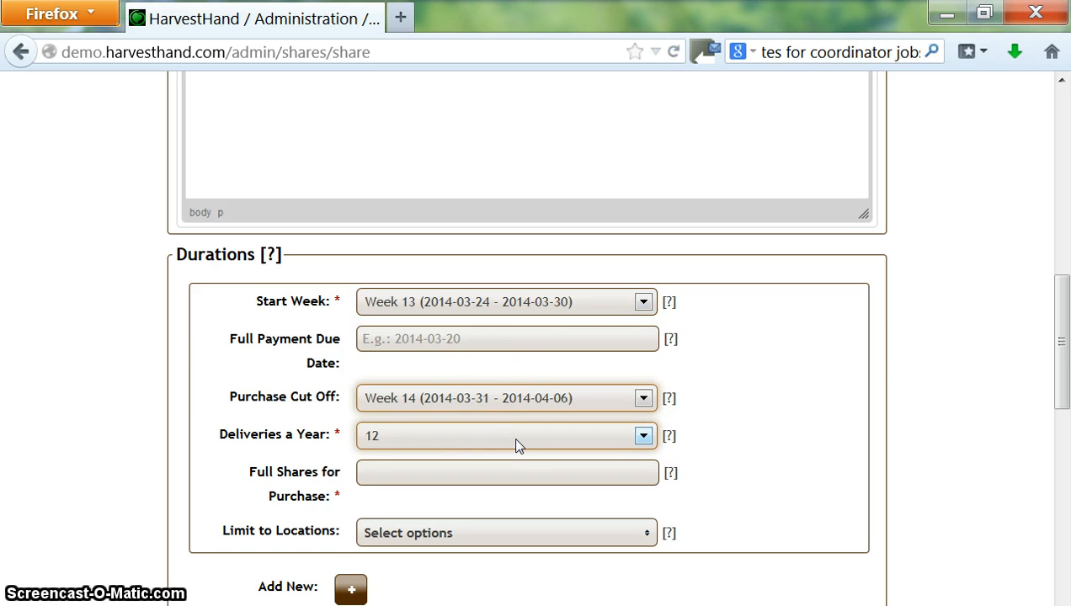
{"action": "left_click", "coordinate": [517, 444]}
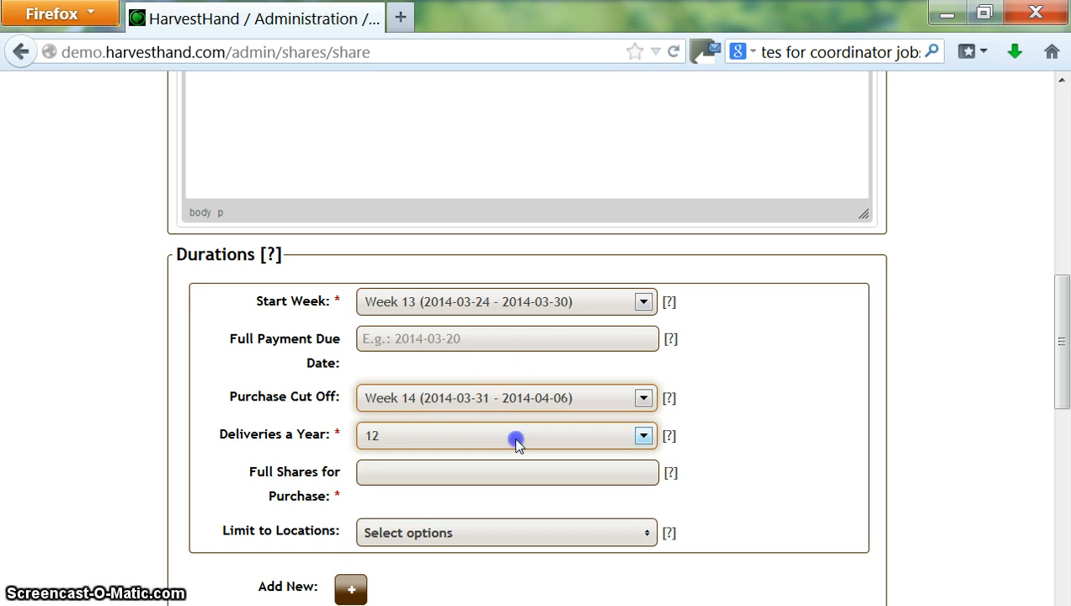
{"action": "left_click", "coordinate": [600, 588]}
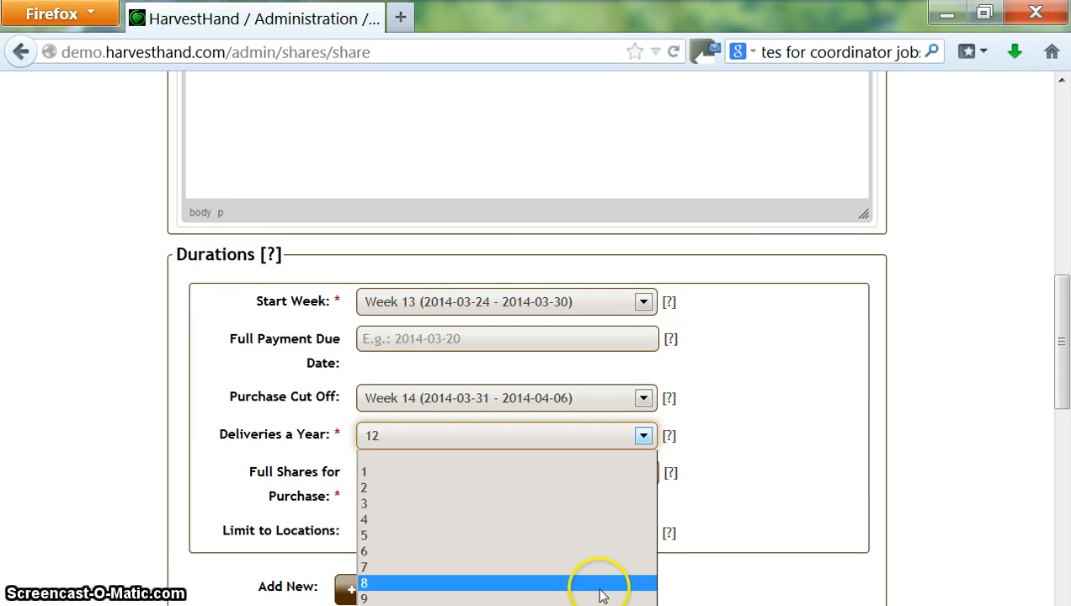
{"action": "key", "text": "Up"}
{"action": "key", "text": "Return"}
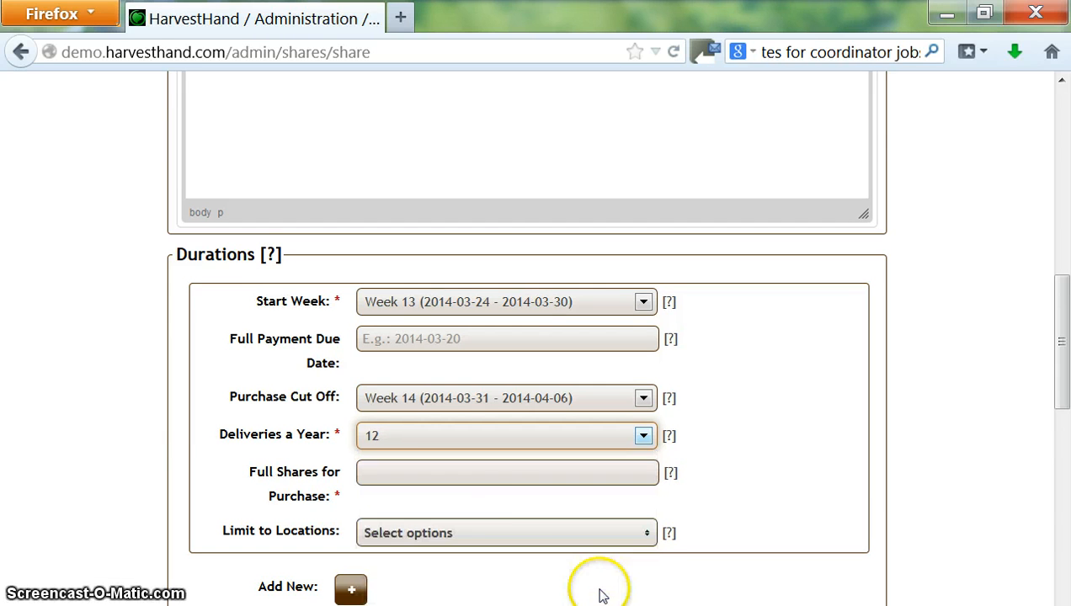
{"action": "left_click", "coordinate": [425, 475]}
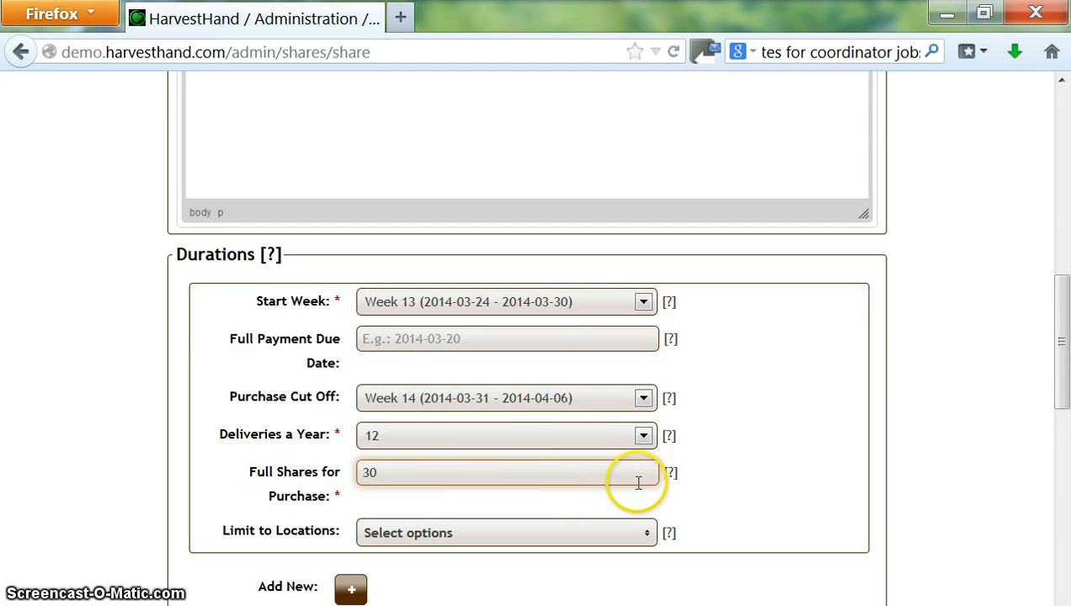
- Limit the first duration to the Noggins Farm, Greenwich and Just Us! Coffee Wolfville, Wolfville locations
{"action": "left_click_drag", "start_coordinate": [1062, 402], "coordinate": [1062, 419]}
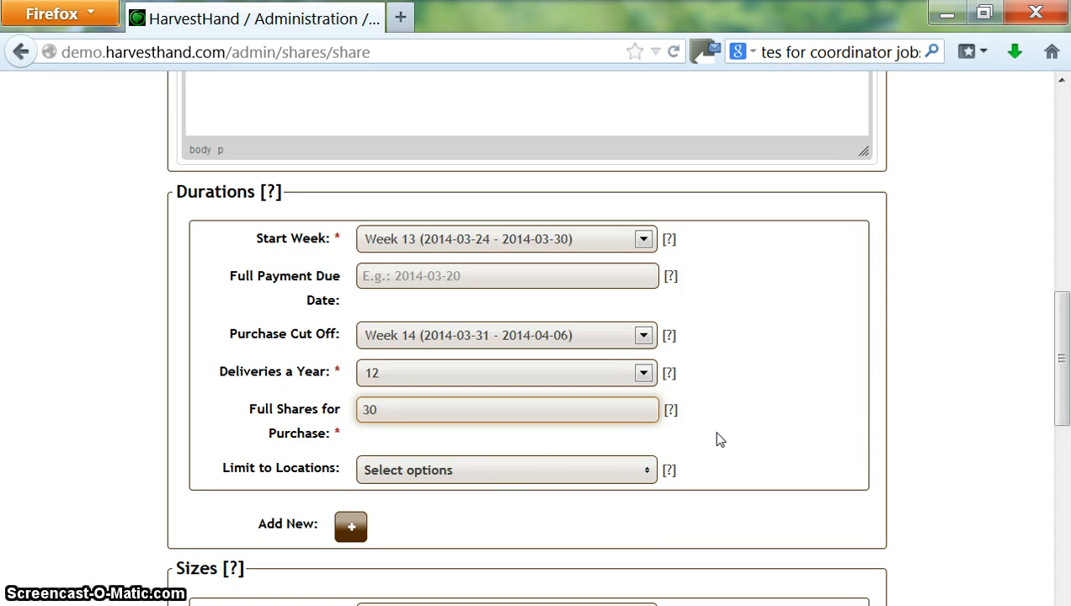
{"action": "left_click", "coordinate": [507, 469]}
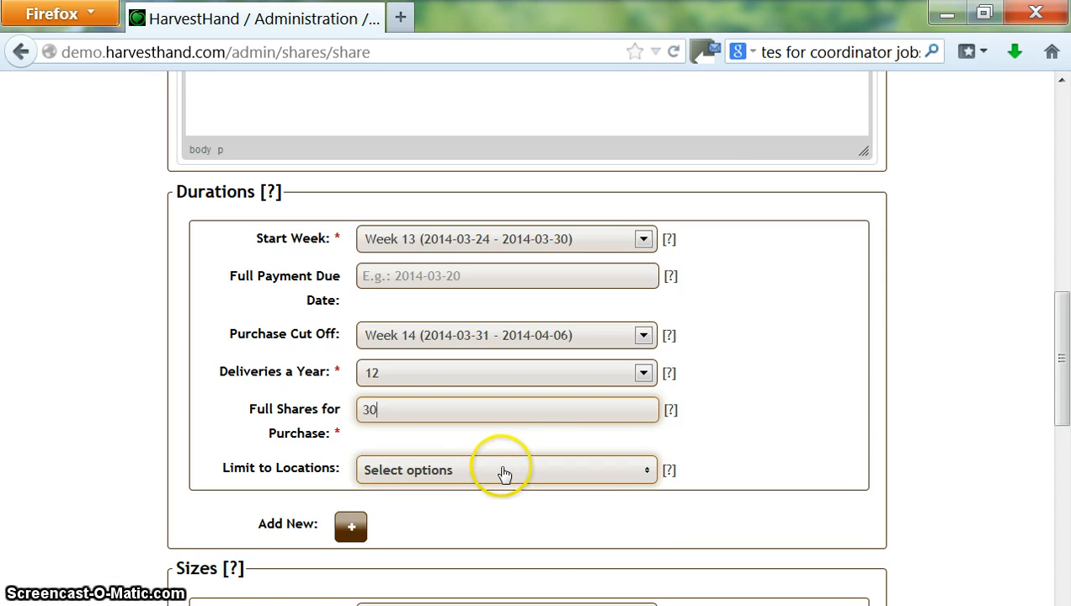
{"action": "left_click", "coordinate": [457, 535]}
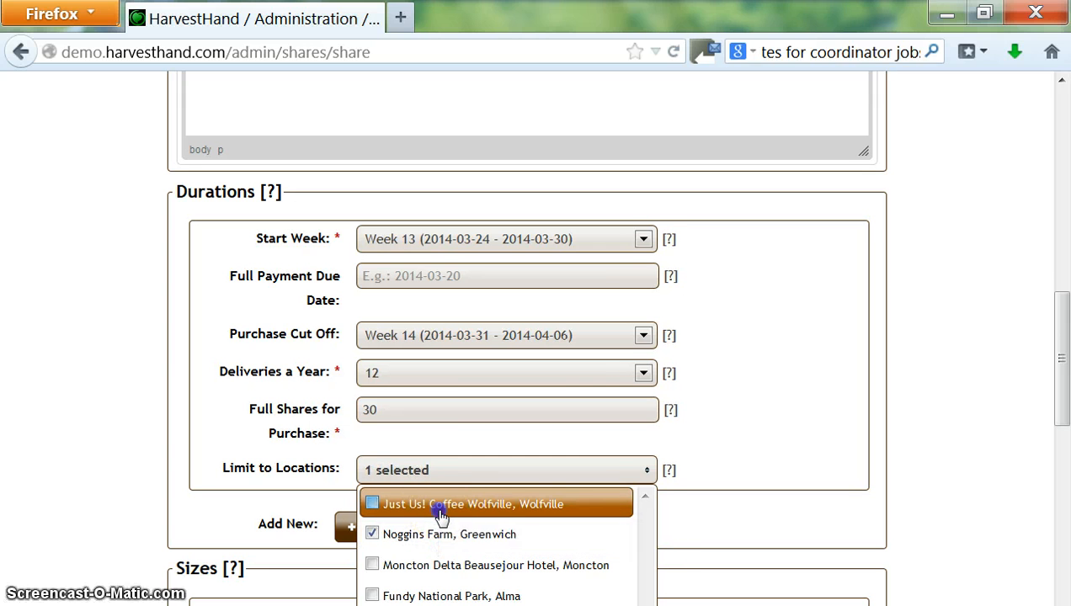
{"action": "left_click", "coordinate": [439, 507]}
{"action": "left_click", "coordinate": [919, 444]}
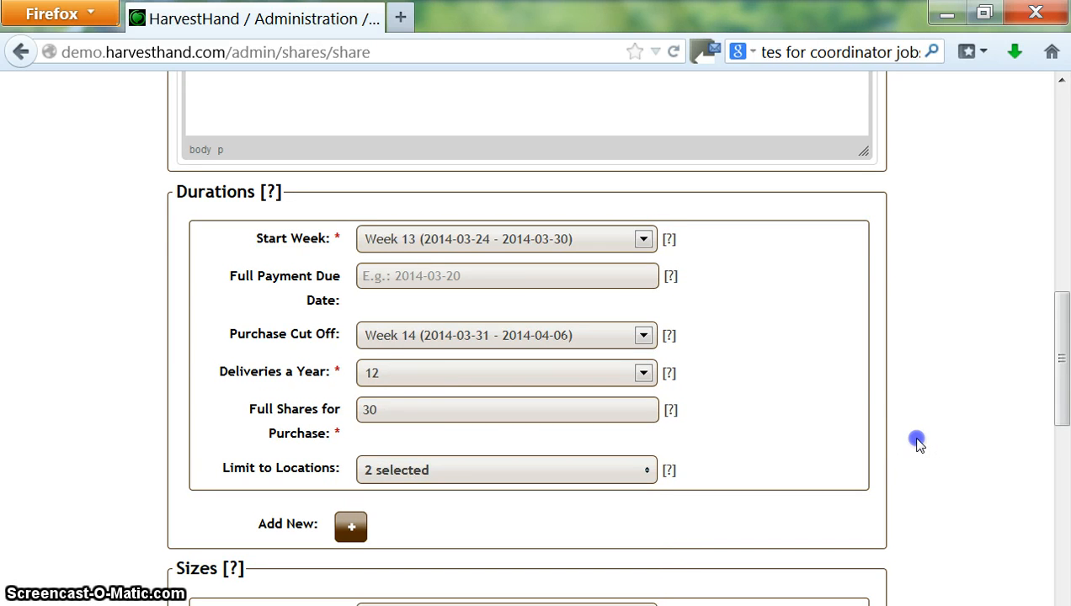
{"action": "scroll", "coordinate": [1064, 431], "scroll_direction": "down", "scroll_amount": 3}
{"action": "left_click_drag", "start_coordinate": [1064, 431], "coordinate": [1064, 404]}
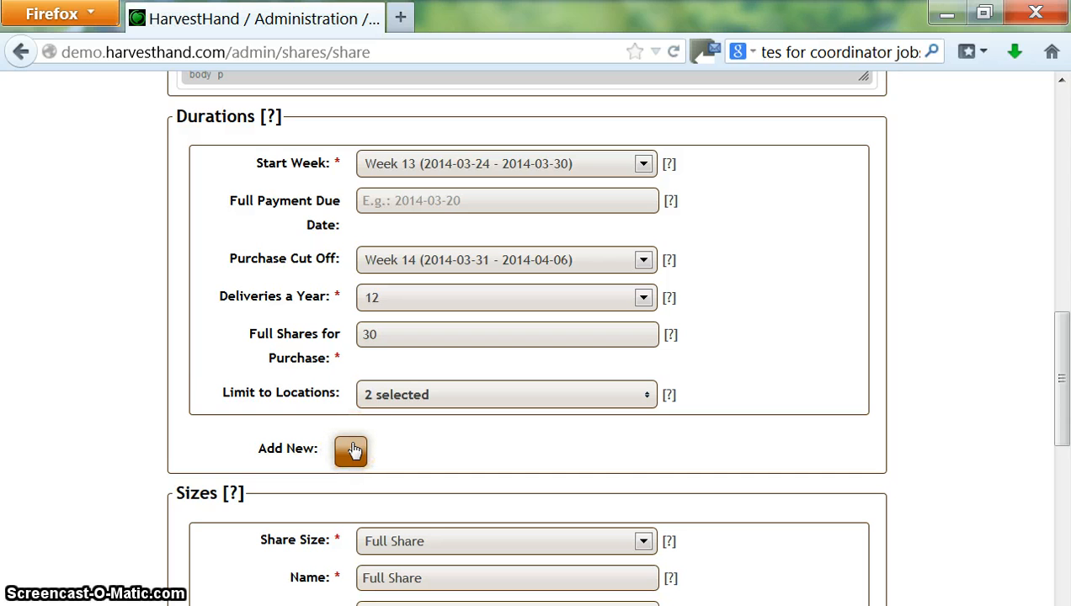
{"action": "left_click", "coordinate": [352, 450]}
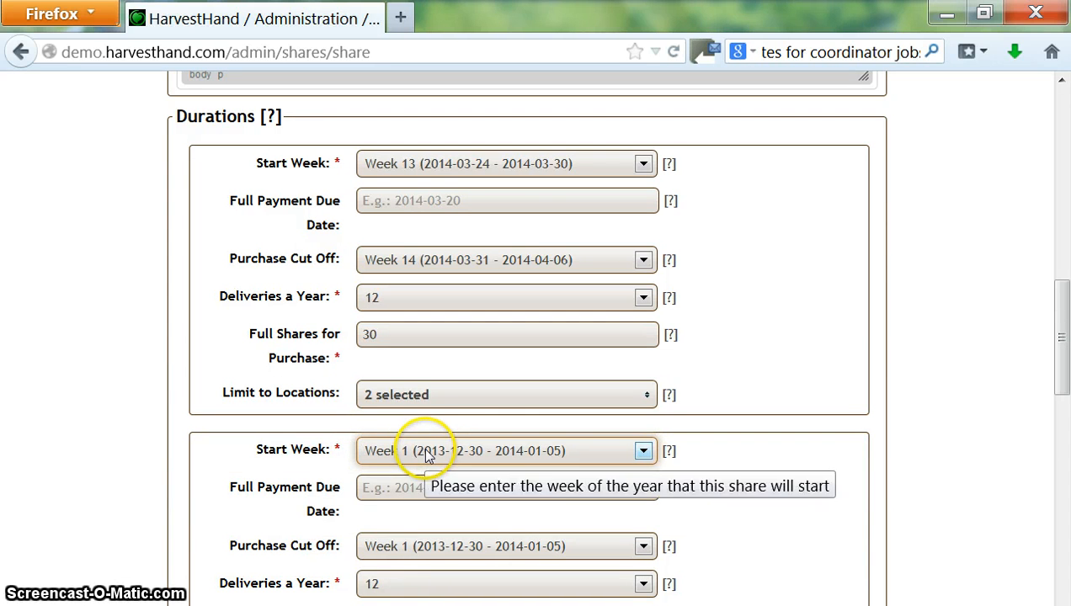
{"action": "left_click", "coordinate": [427, 455]}
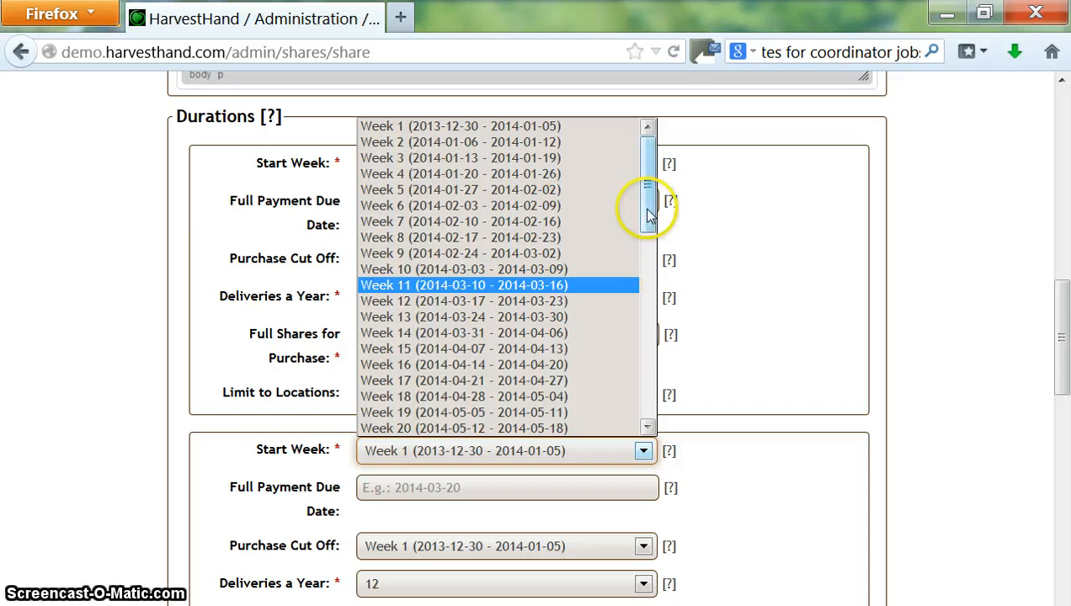
{"action": "left_click_drag", "start_coordinate": [640, 211], "coordinate": [644, 329]}
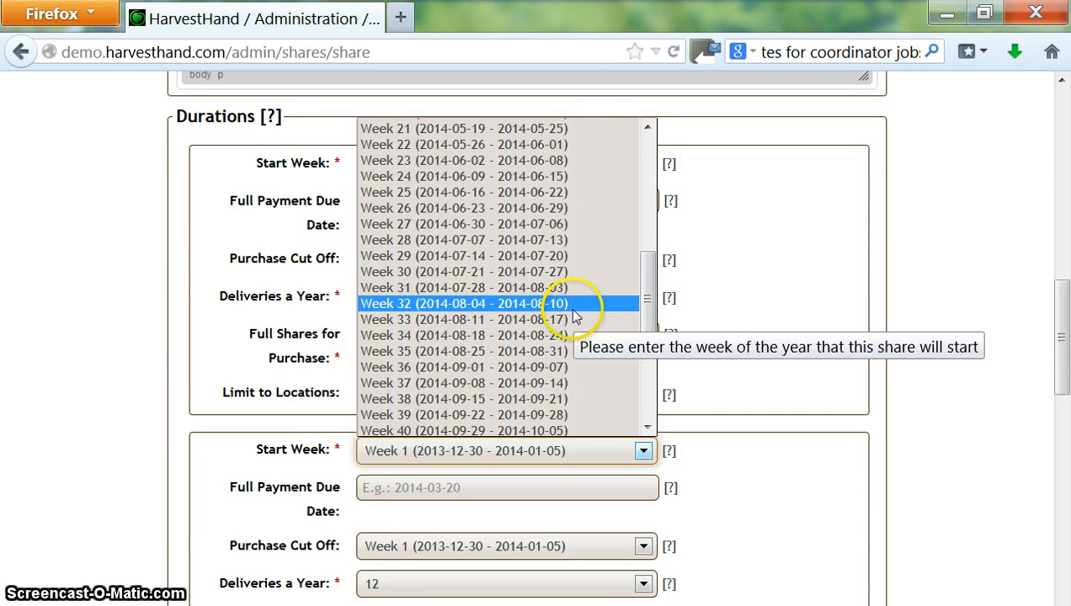
{"action": "left_click", "coordinate": [574, 304]}
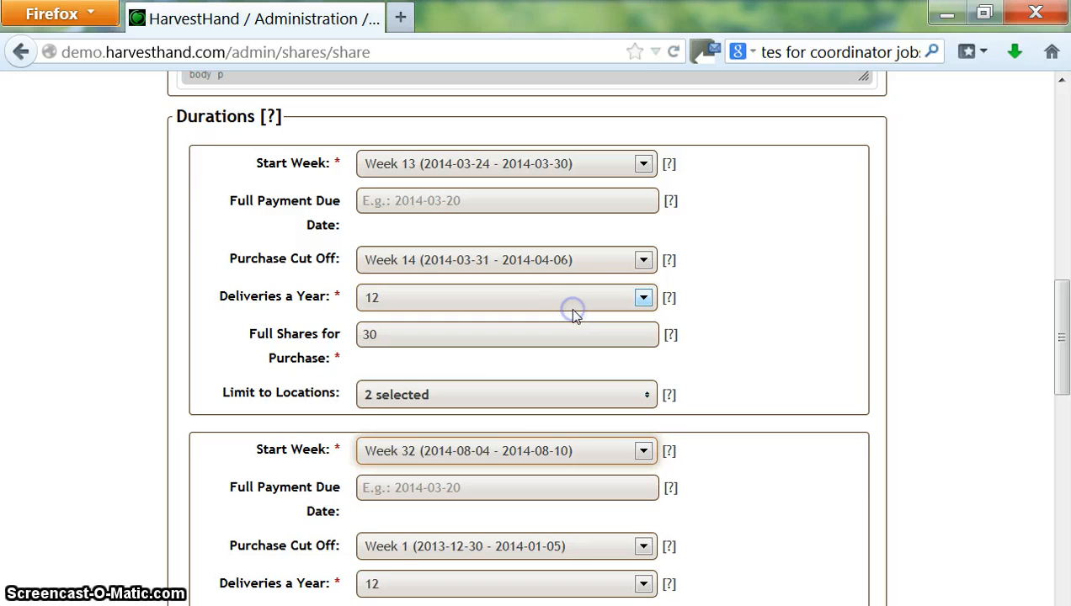
- Set the second duration's full payment due date to 2014-07-31
{"action": "left_click", "coordinate": [530, 488]}
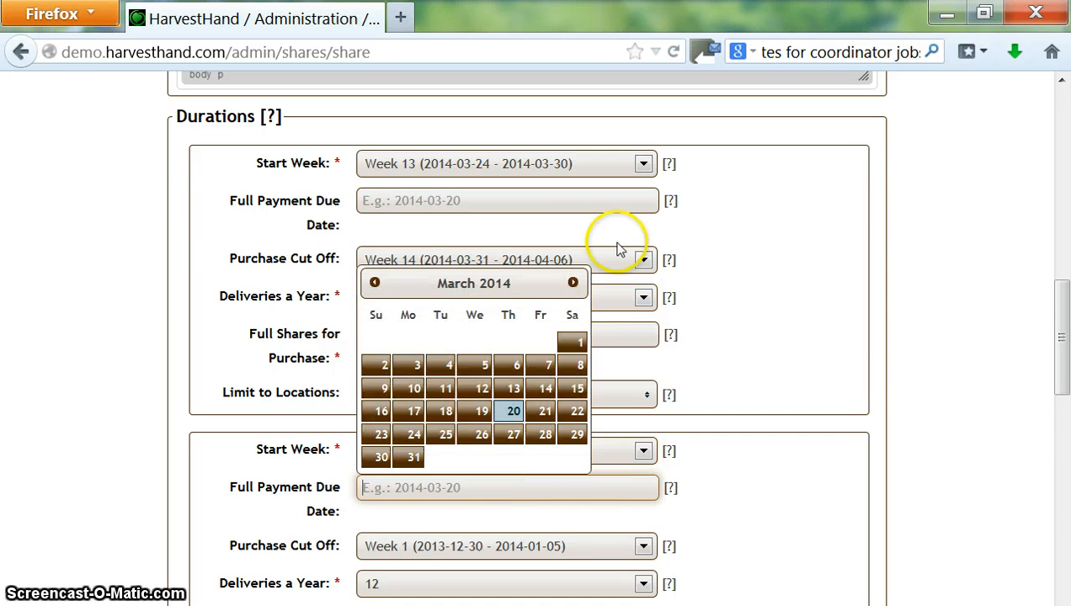
{"action": "left_click", "coordinate": [574, 284]}
{"action": "left_click", "coordinate": [574, 285]}
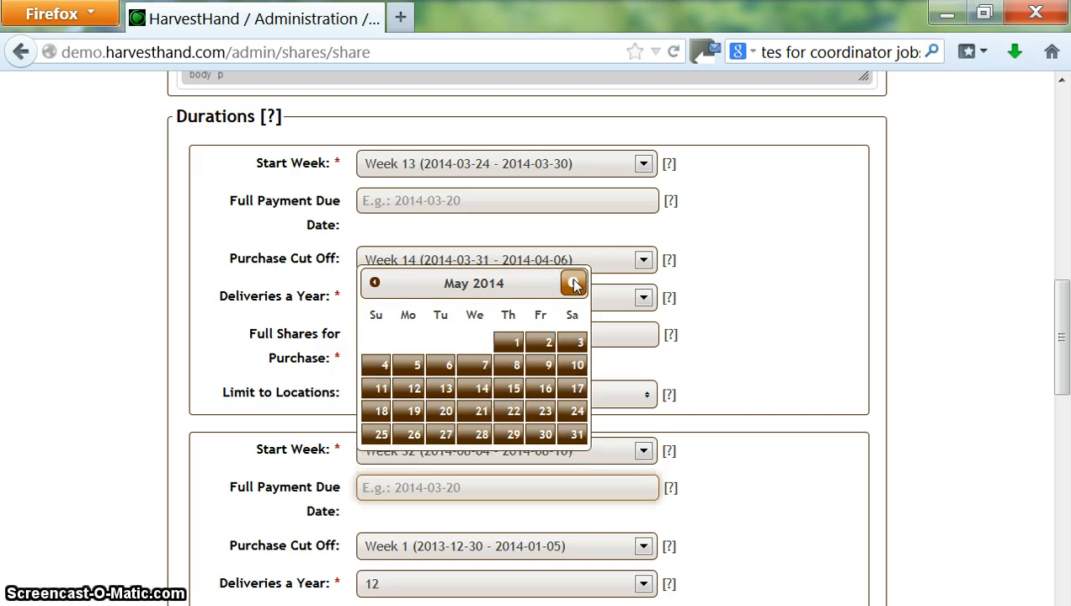
{"action": "left_click", "coordinate": [574, 284]}
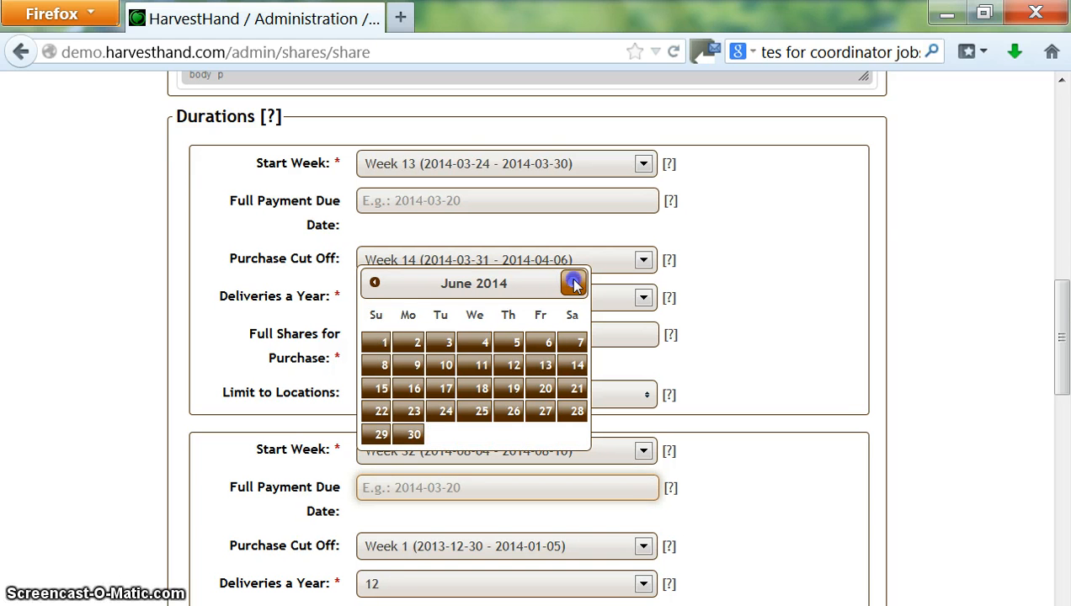
{"action": "left_click", "coordinate": [574, 285]}
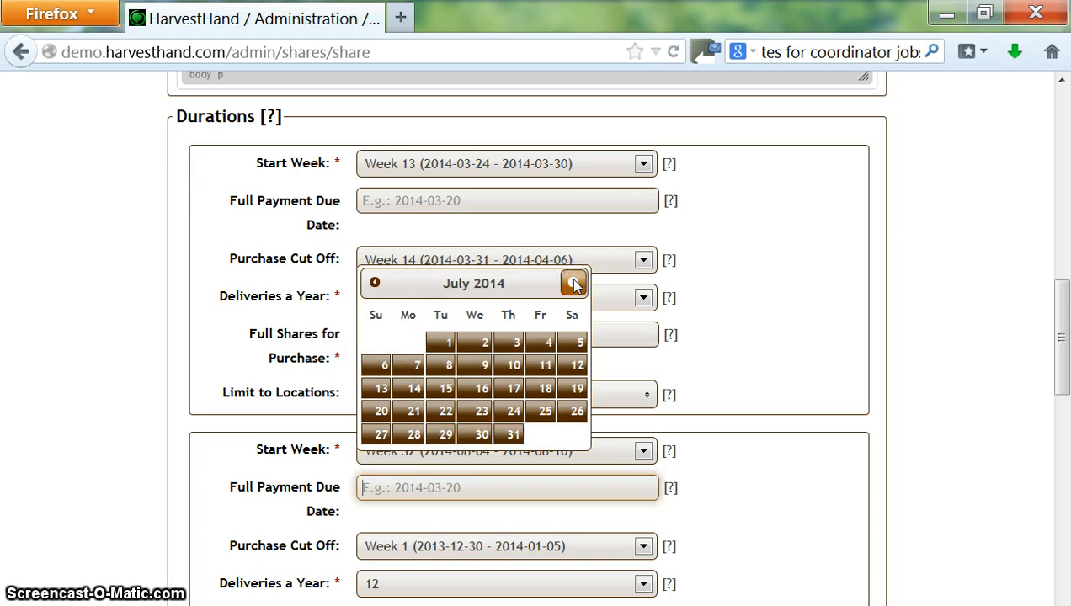
{"action": "left_click", "coordinate": [521, 432]}
{"action": "left_click", "coordinate": [496, 558]}
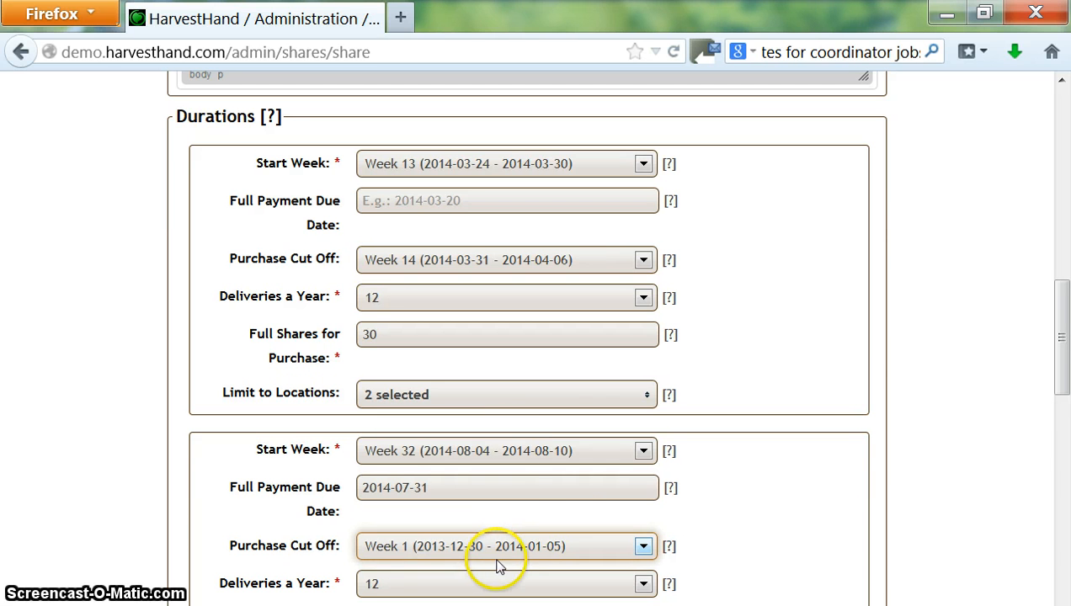
{"action": "left_click_drag", "start_coordinate": [1062, 338], "coordinate": [1064, 390]}
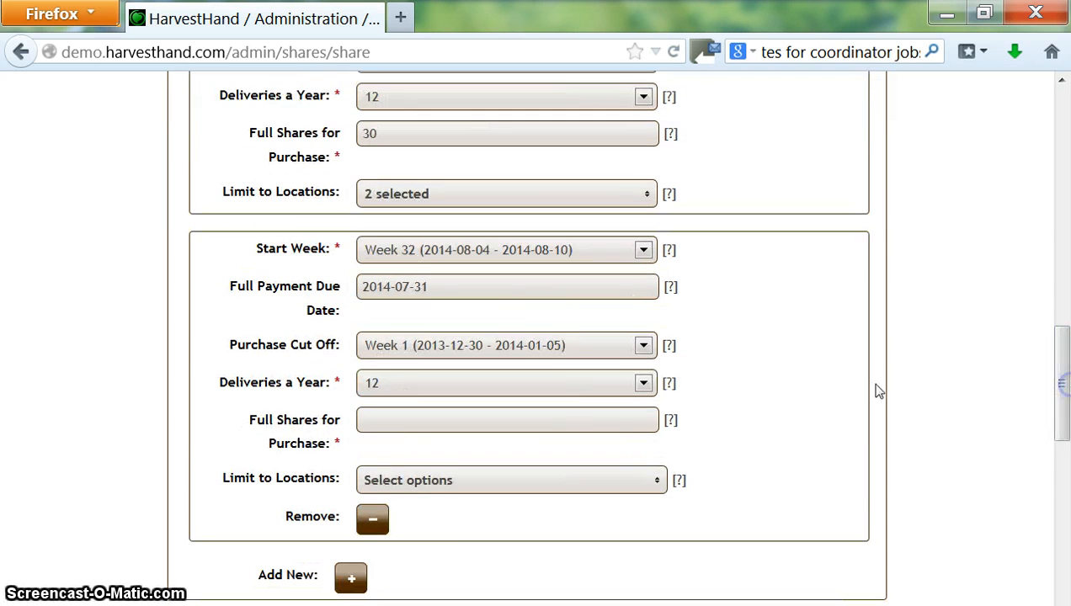
{"action": "left_click", "coordinate": [535, 347]}
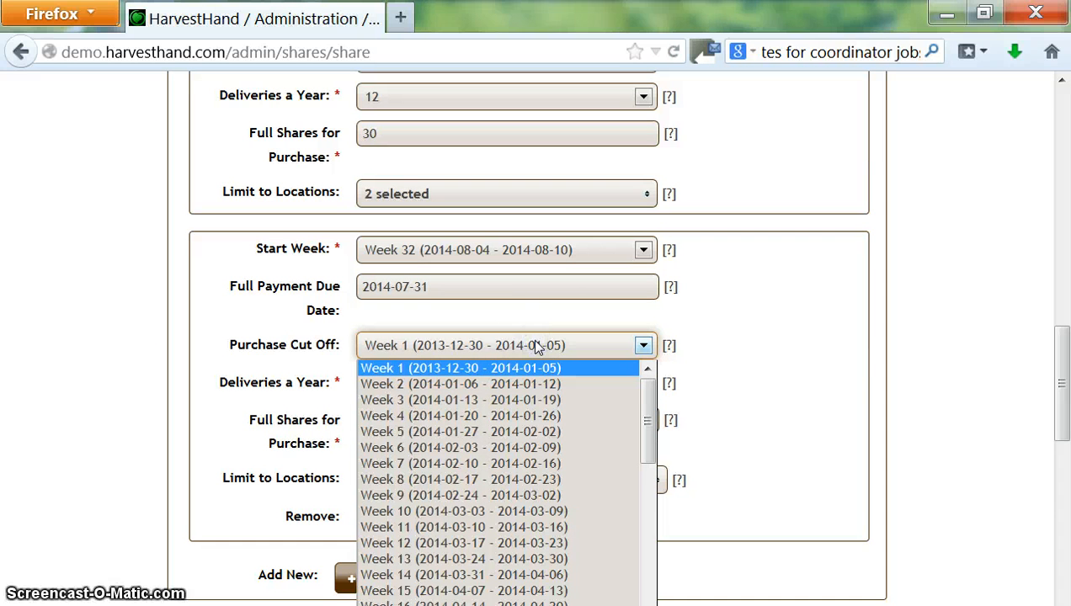
{"action": "left_click_drag", "start_coordinate": [650, 462], "coordinate": [650, 542]}
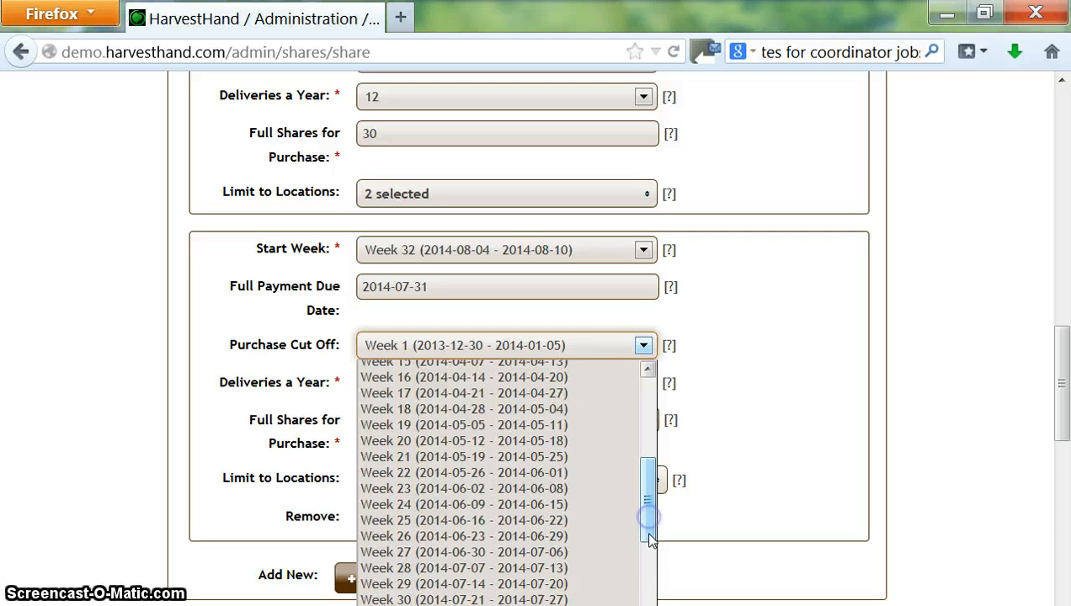
{"action": "left_click", "coordinate": [547, 570]}
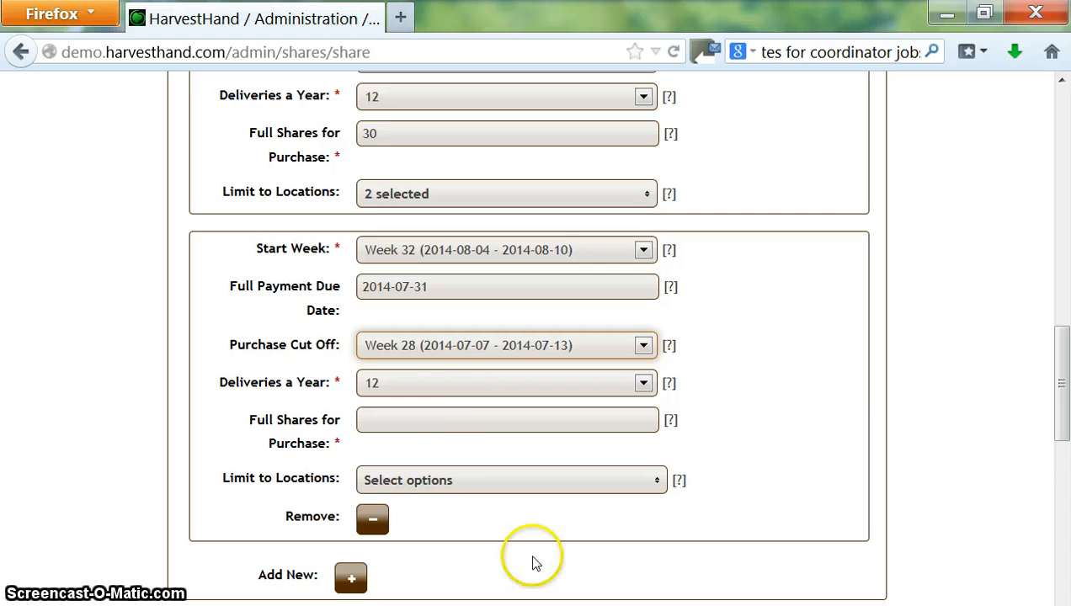
{"action": "left_click", "coordinate": [444, 345]}
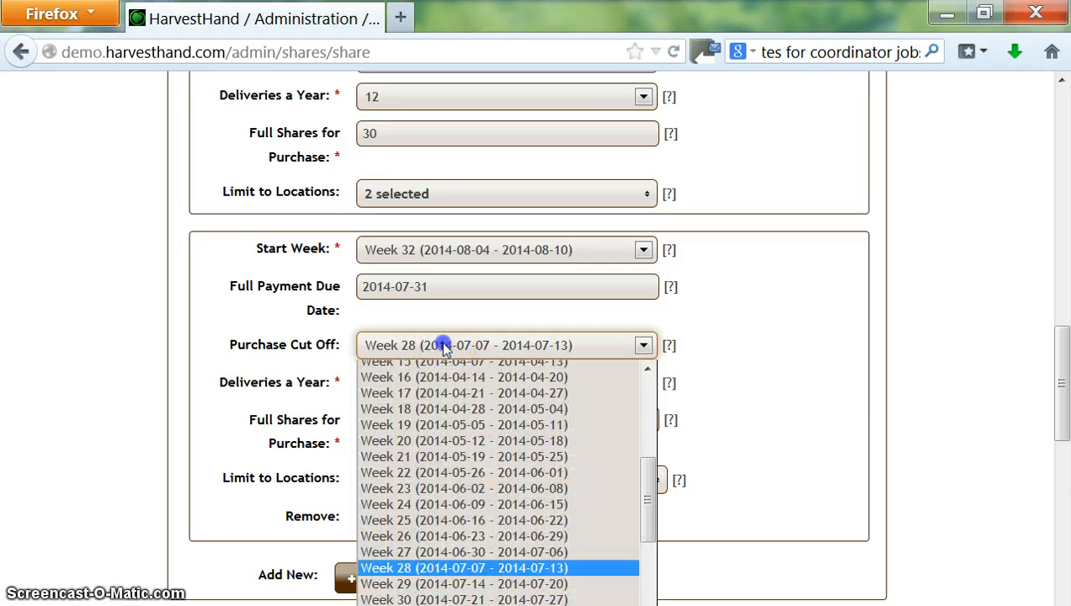
{"action": "left_click", "coordinate": [464, 605]}
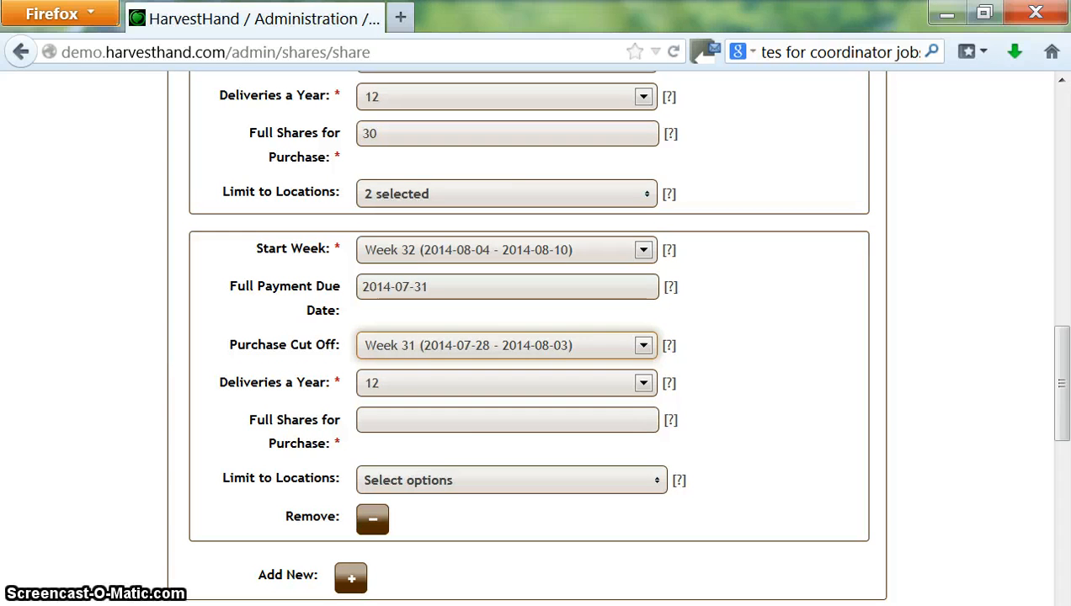
- Set the second duration to 4 deliveries a year with 20 full shares for purchase
{"action": "left_click", "coordinate": [404, 380]}
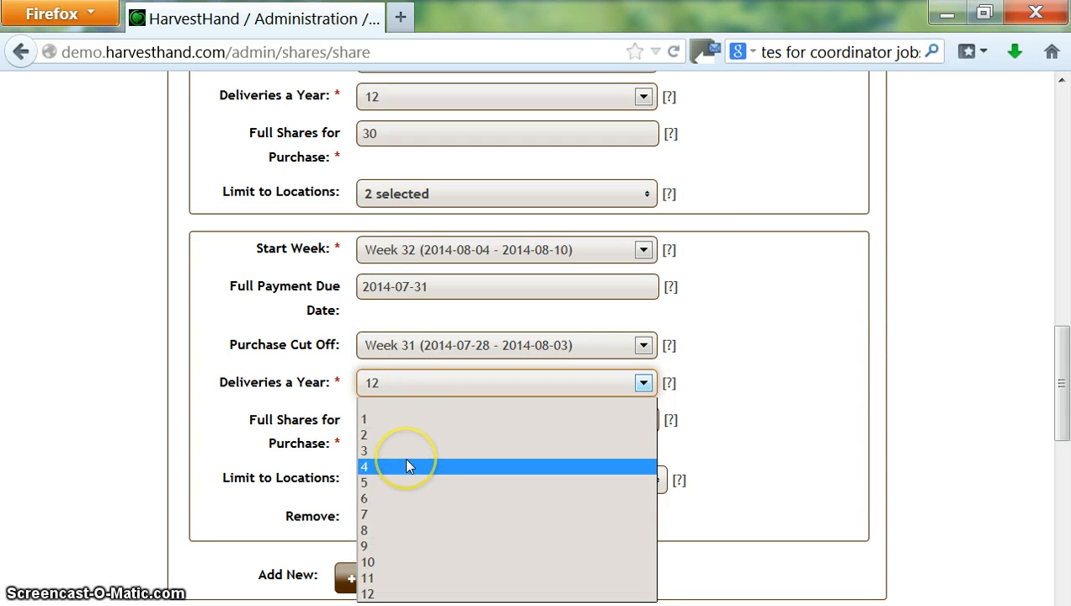
{"action": "left_click", "coordinate": [407, 465]}
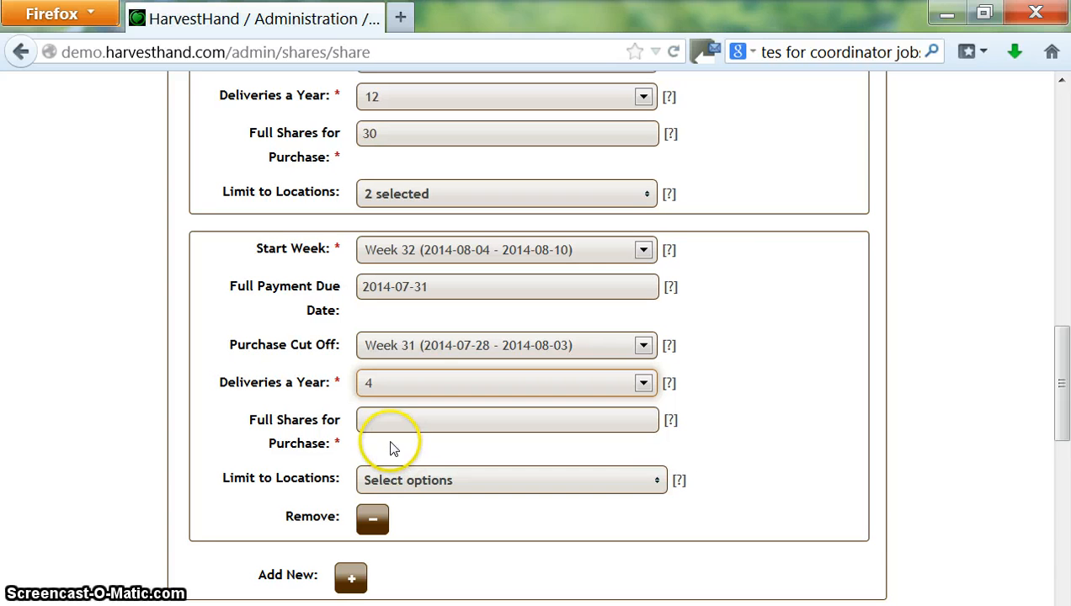
{"action": "left_click", "coordinate": [380, 431]}
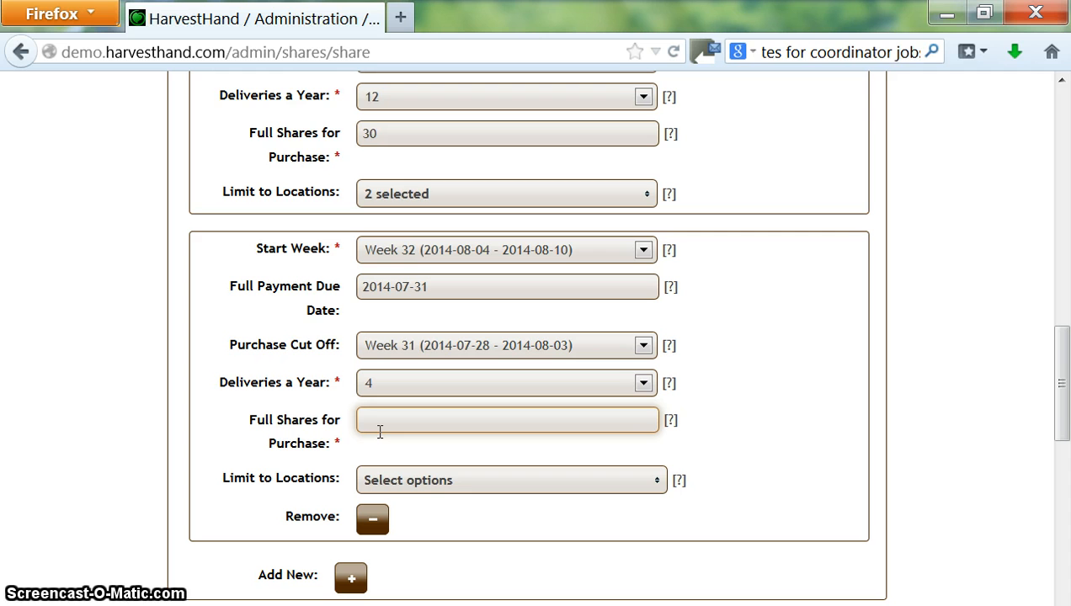
{"action": "type", "text": "20"}
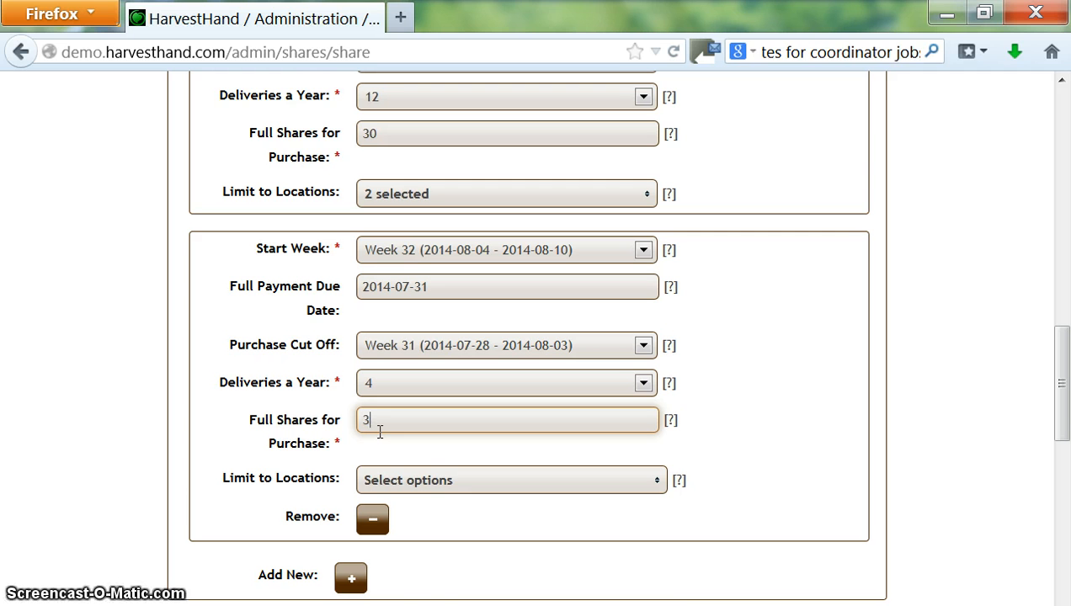
- Limit the second duration to the Noggins Farm, Greenwich and Moncton Delta Beausejour Hotel, Moncton locations
{"action": "left_click", "coordinate": [413, 473]}
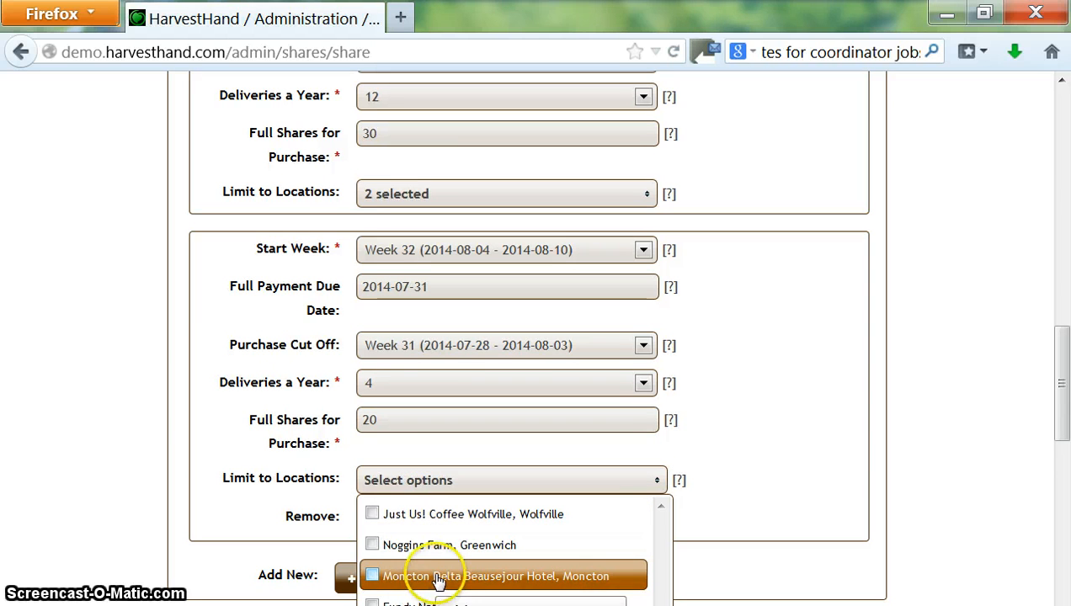
{"action": "left_click", "coordinate": [417, 545]}
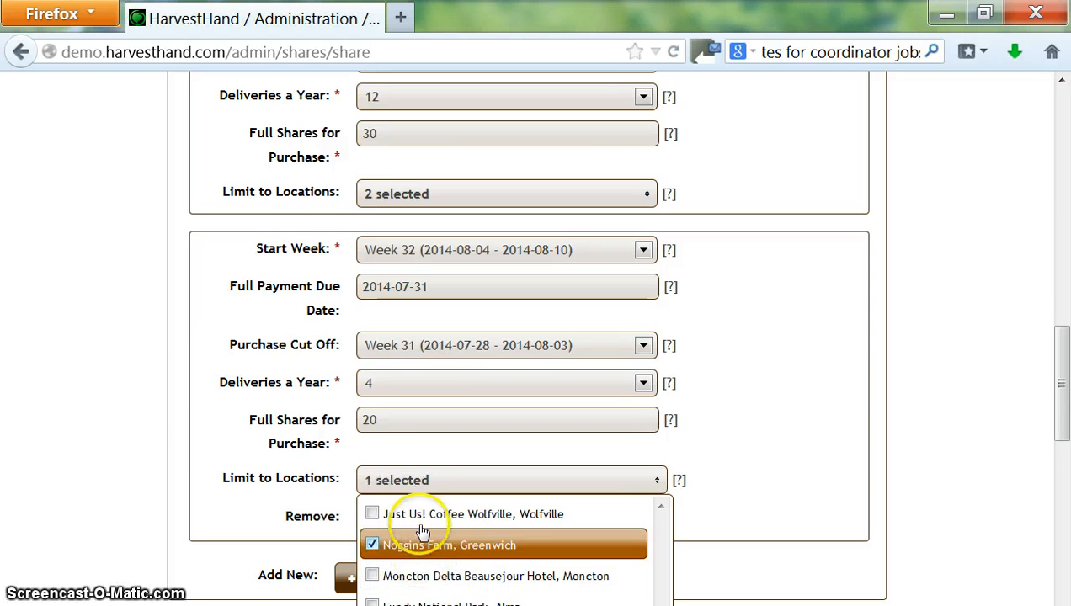
{"action": "left_click", "coordinate": [410, 576]}
{"action": "left_click", "coordinate": [956, 486]}
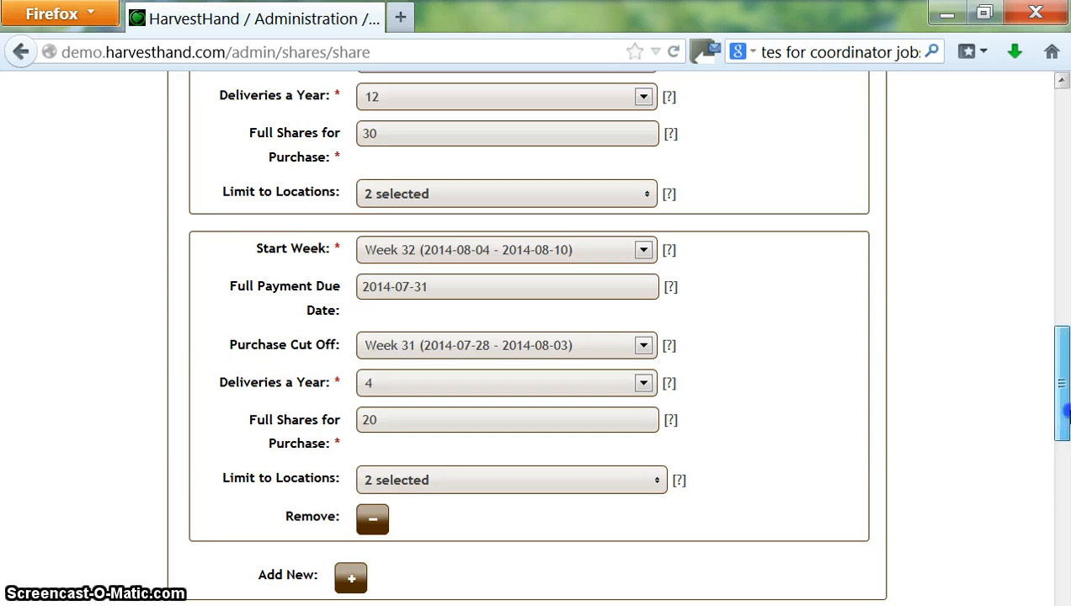
- Keep Full Share as the first share size and name it "Lots of Meat"
{"action": "left_click_drag", "start_coordinate": [1060, 387], "coordinate": [1062, 457]}
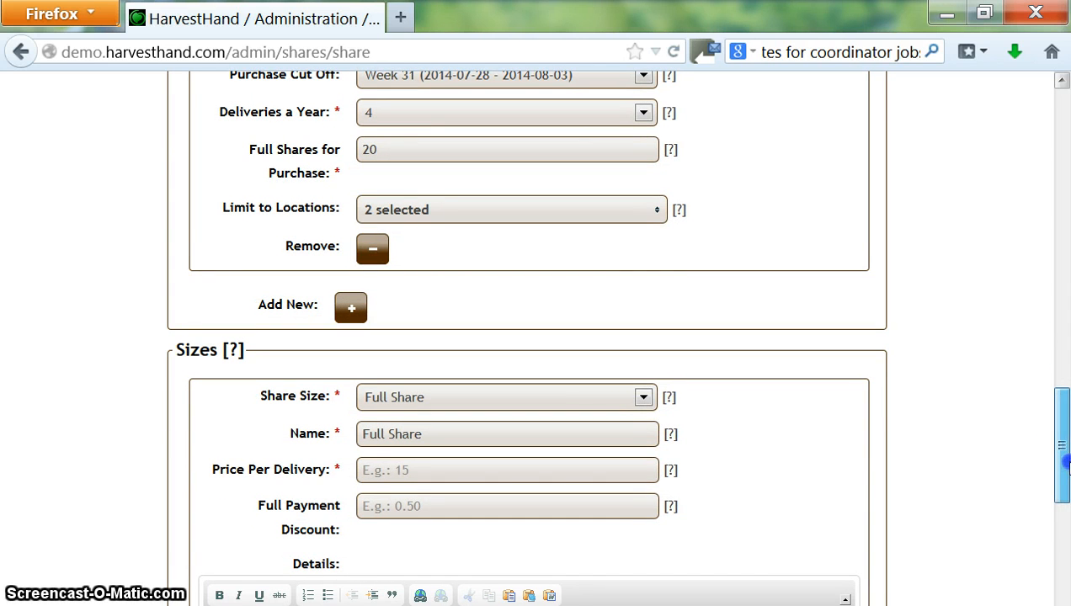
{"action": "left_click_drag", "start_coordinate": [1064, 463], "coordinate": [1064, 521]}
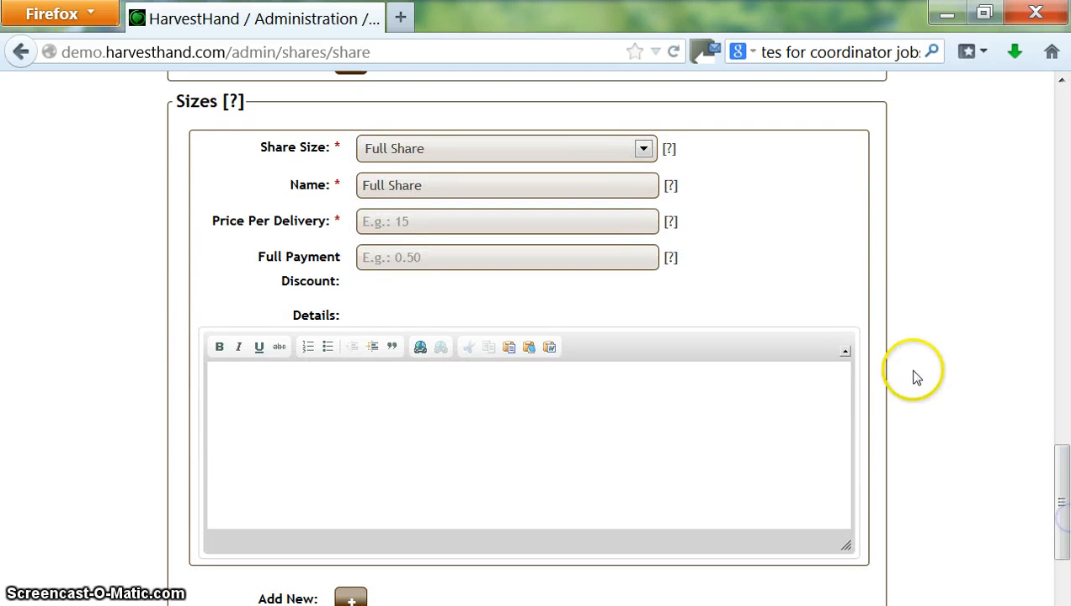
{"action": "left_click", "coordinate": [595, 150]}
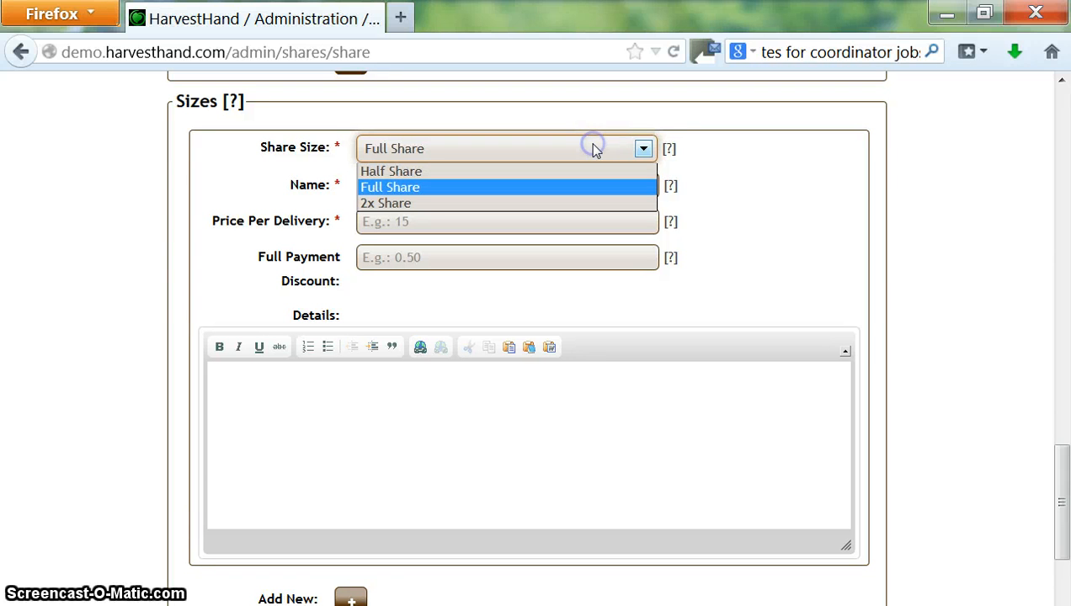
{"action": "left_click", "coordinate": [593, 147]}
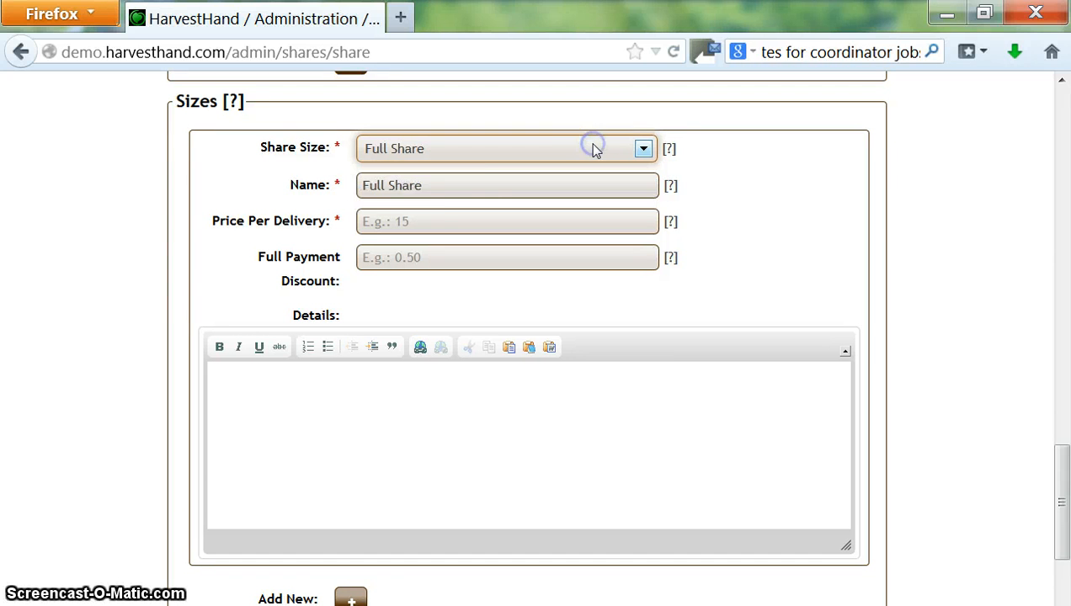
{"action": "triple_click", "coordinate": [441, 191]}
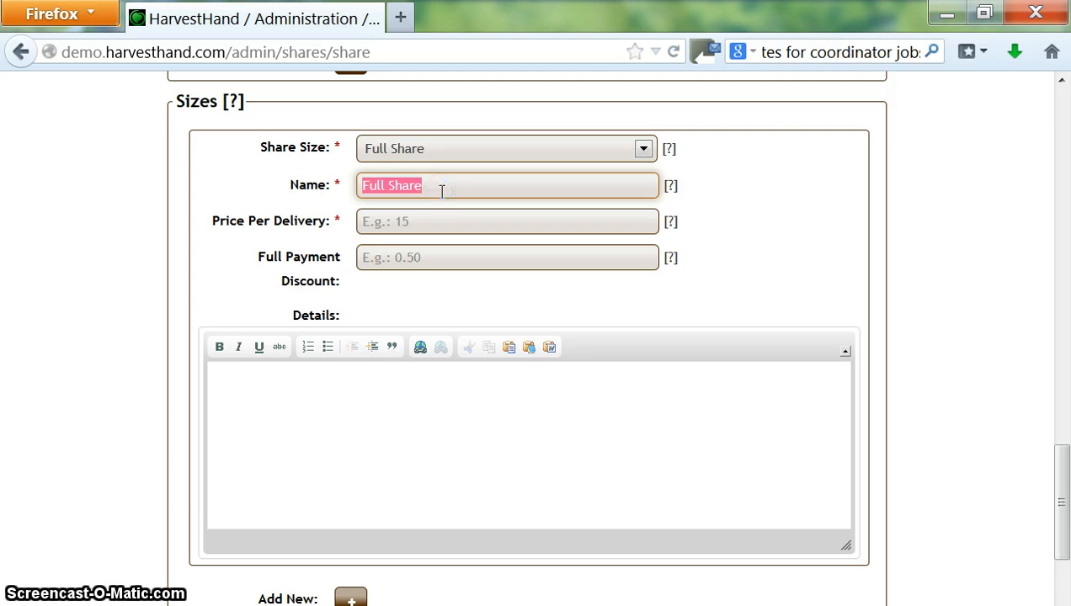
{"action": "type", "text": "Lots of Meat"}
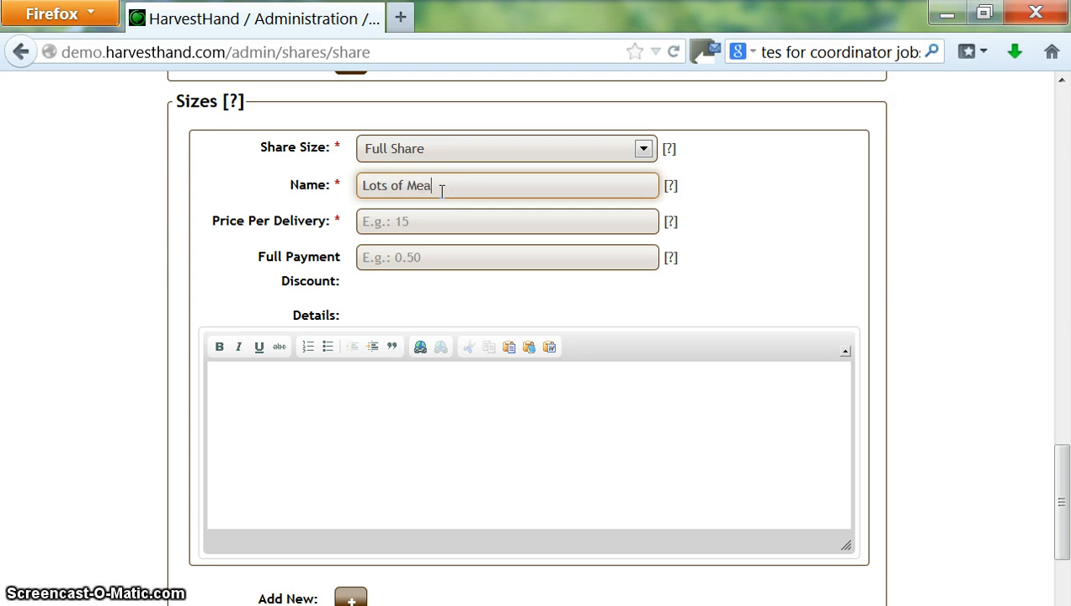
- Set the price per delivery of the full share size to 50
{"action": "left_click", "coordinate": [432, 218]}
{"action": "left_click", "coordinate": [431, 221]}
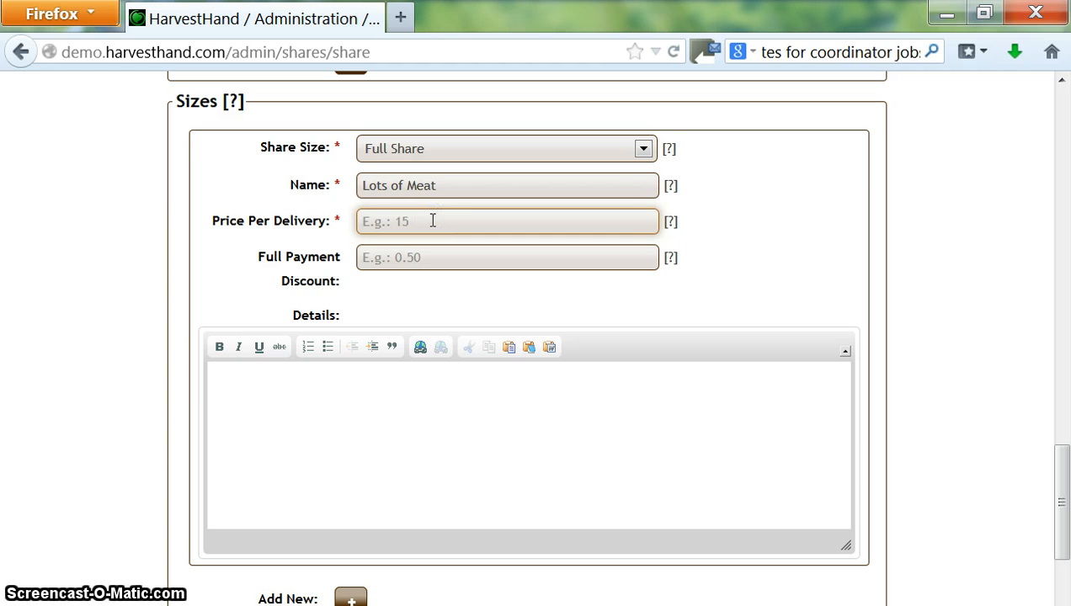
{"action": "type", "text": "50"}
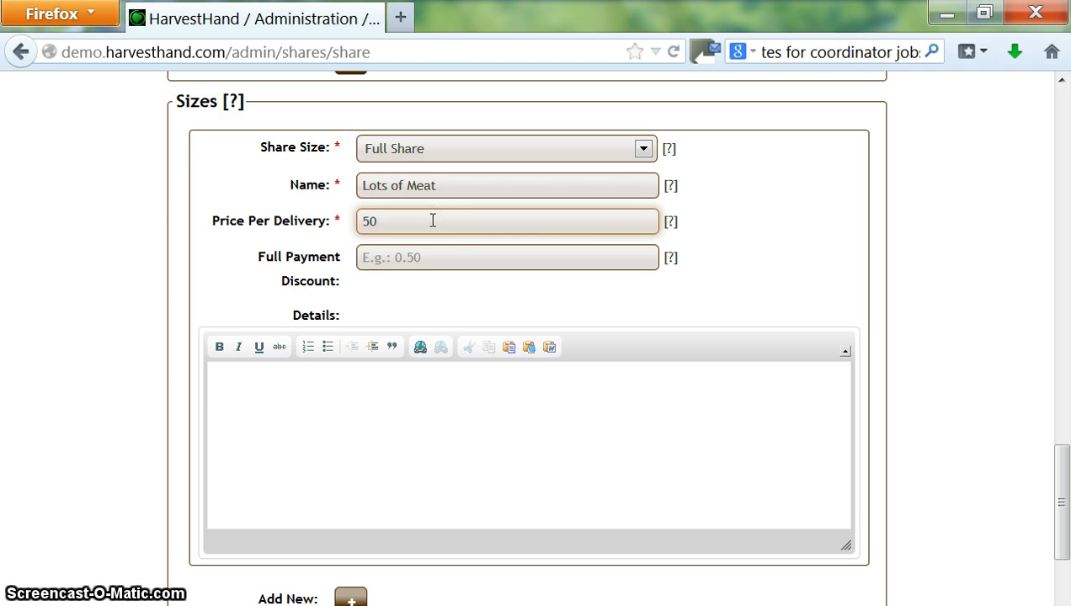
- Give the full share size a full payment discount of 5 and the details "Full share feeds a family of 3-4 people"
{"action": "left_click", "coordinate": [450, 252]}
{"action": "left_click", "coordinate": [450, 253]}
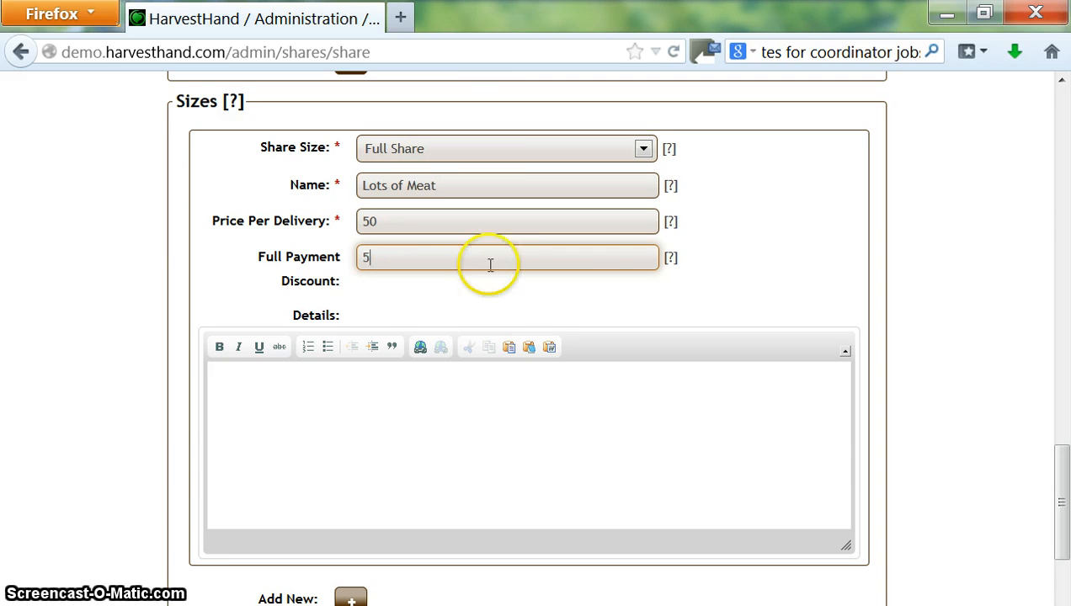
{"action": "left_click", "coordinate": [574, 406]}
{"action": "type", "text": "s"}
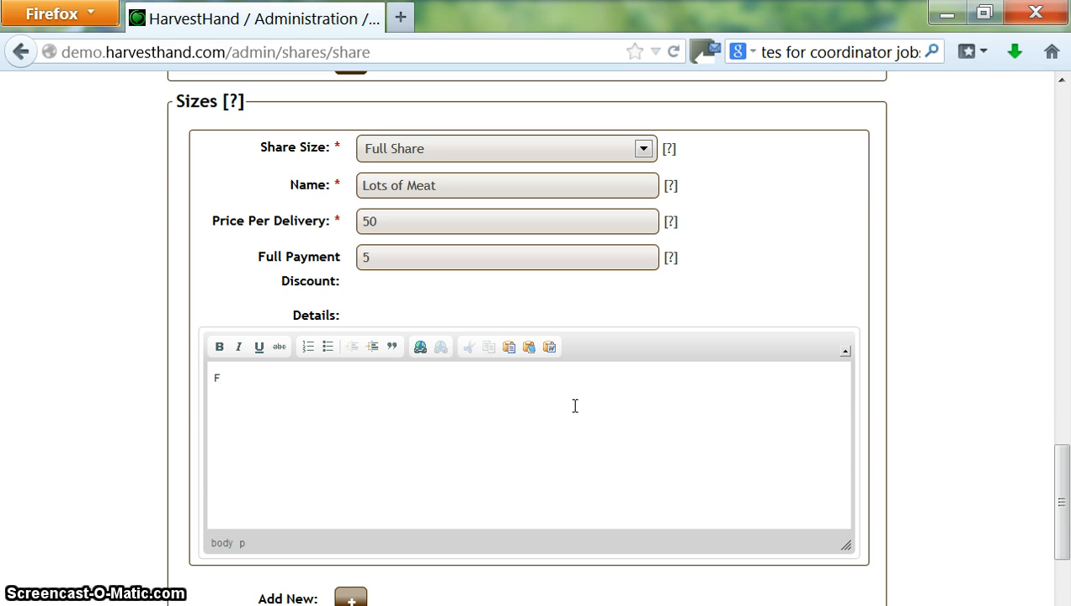
{"action": "type", "text": "ull share feeds a family of"}
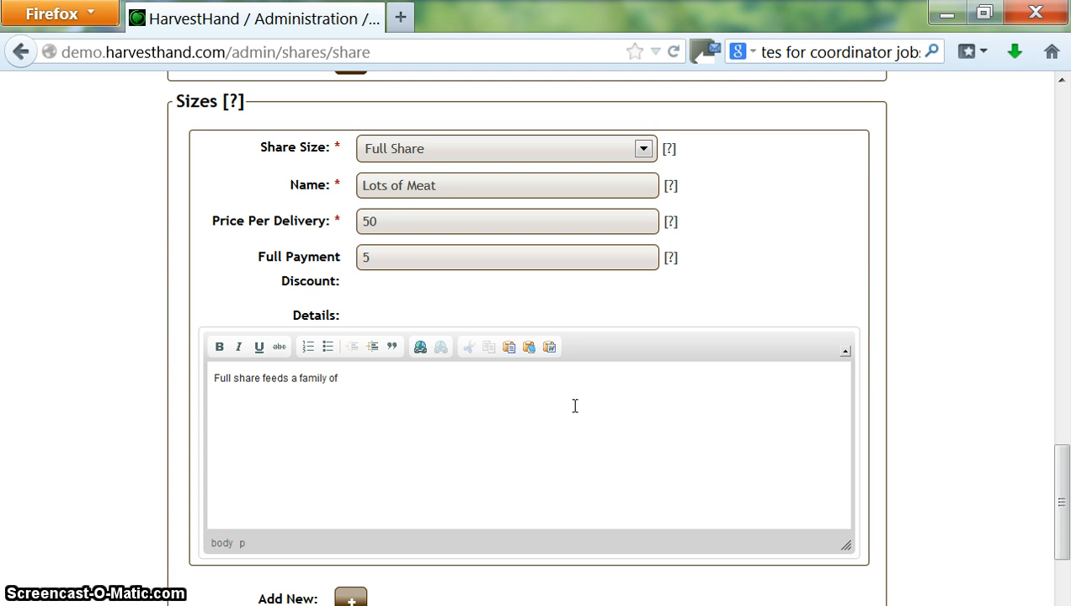
{"action": "type", "text": " 3-4 people"}
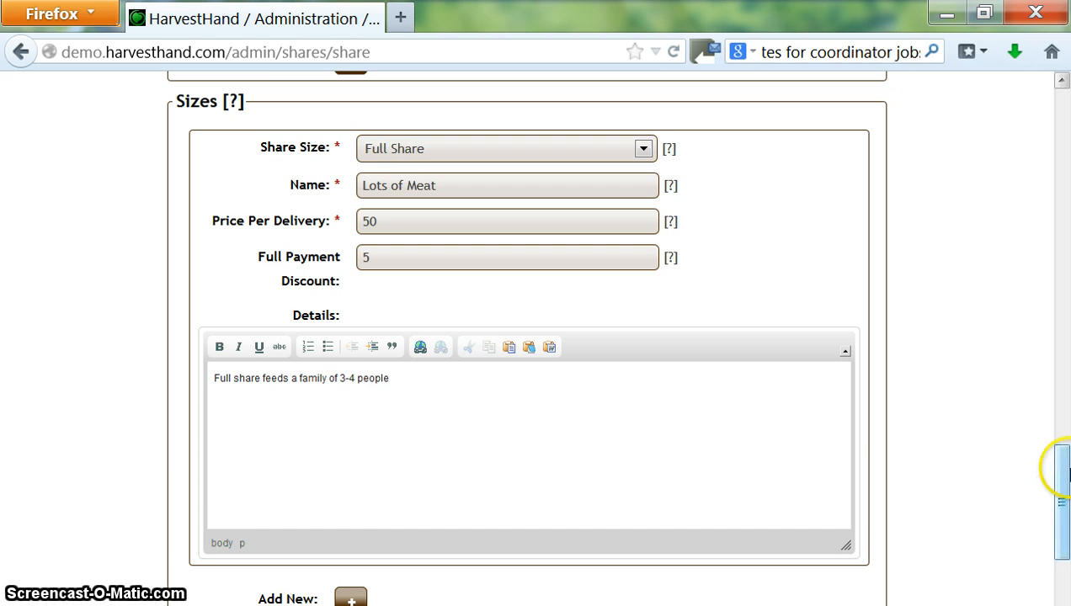
- Add a second share size as Half Share and name it "Couple's Meat Share"
{"action": "left_click_drag", "start_coordinate": [1059, 468], "coordinate": [1062, 500]}
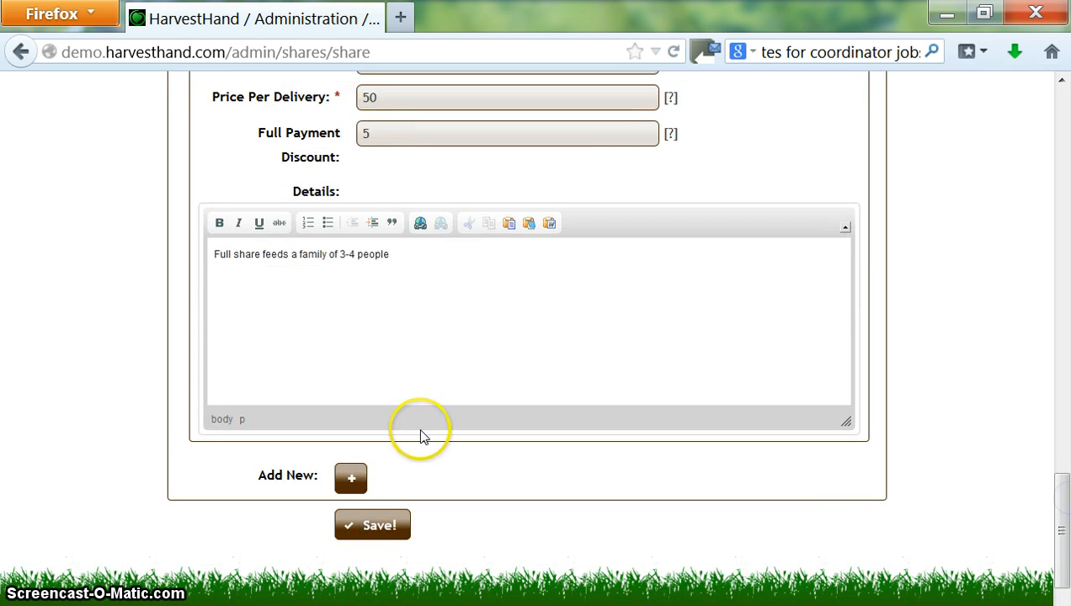
{"action": "left_click", "coordinate": [354, 477]}
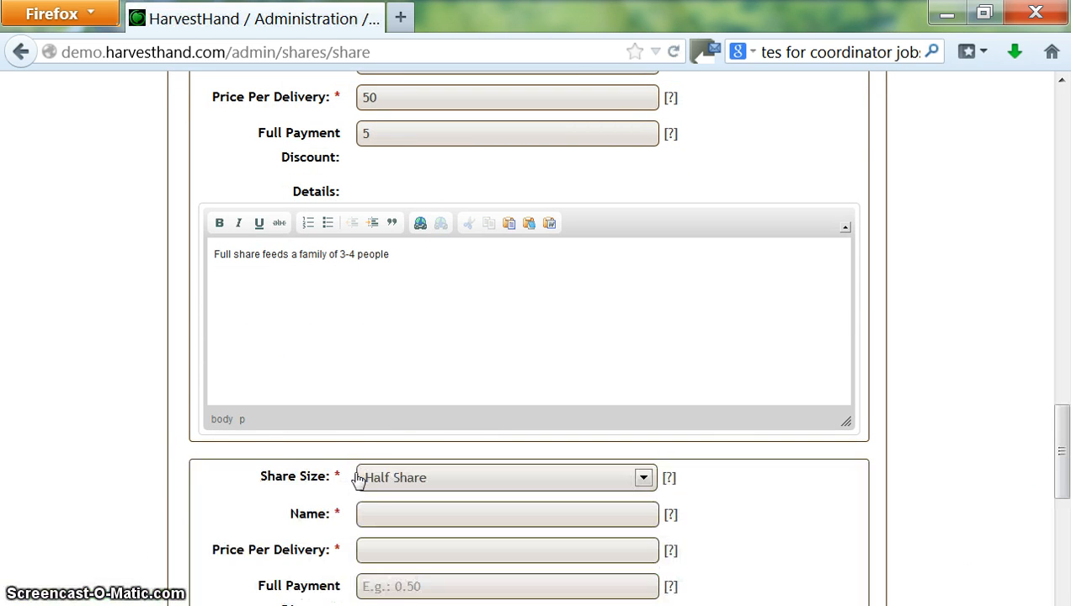
{"action": "left_click", "coordinate": [398, 478]}
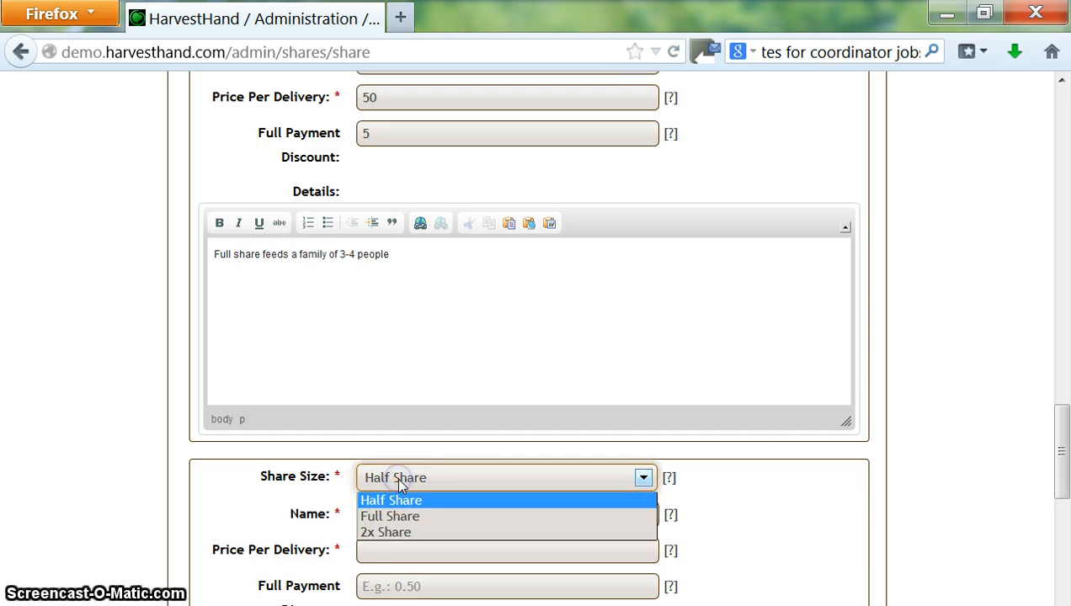
{"action": "left_click", "coordinate": [399, 502]}
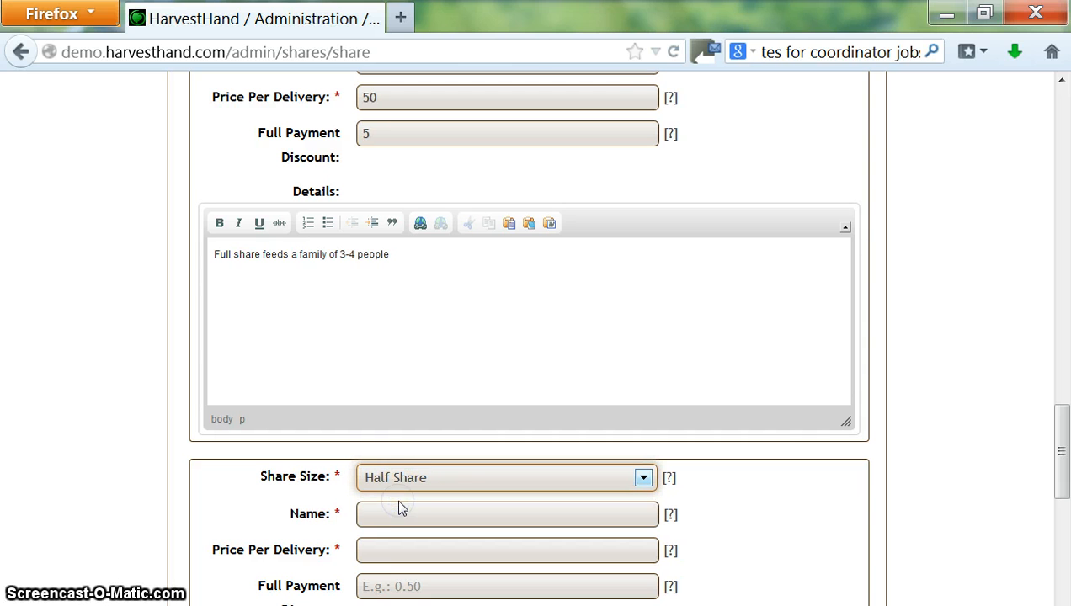
{"action": "left_click", "coordinate": [411, 509]}
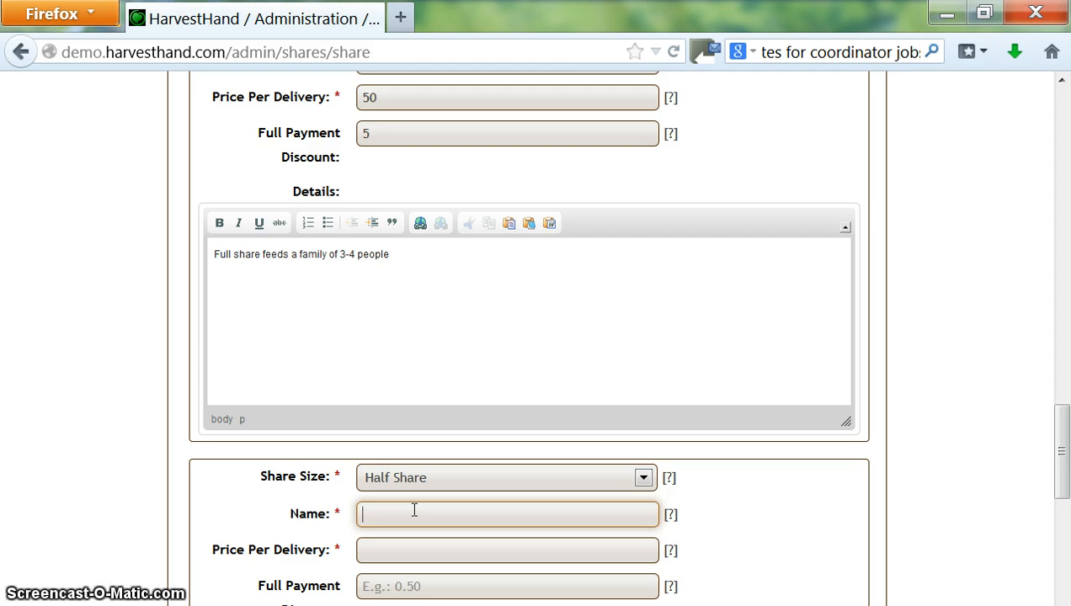
{"action": "type", "text": "Couple's"}
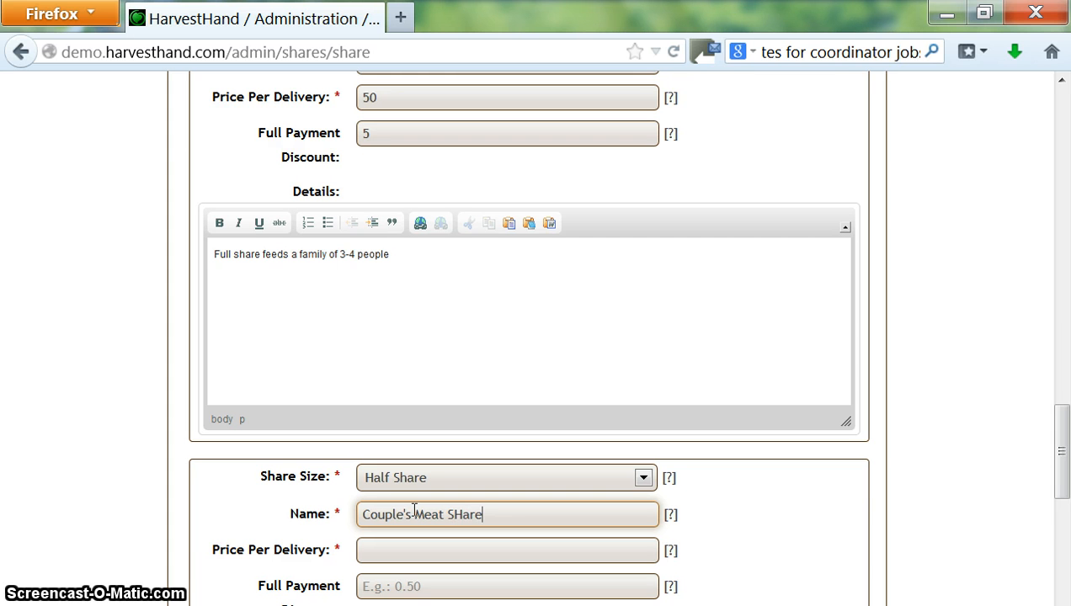
{"action": "type", "text": " Meat SHa"}
{"action": "key", "text": "BackSpace"}
{"action": "key", "text": "BackSpace"}
{"action": "type", "text": "hare"}
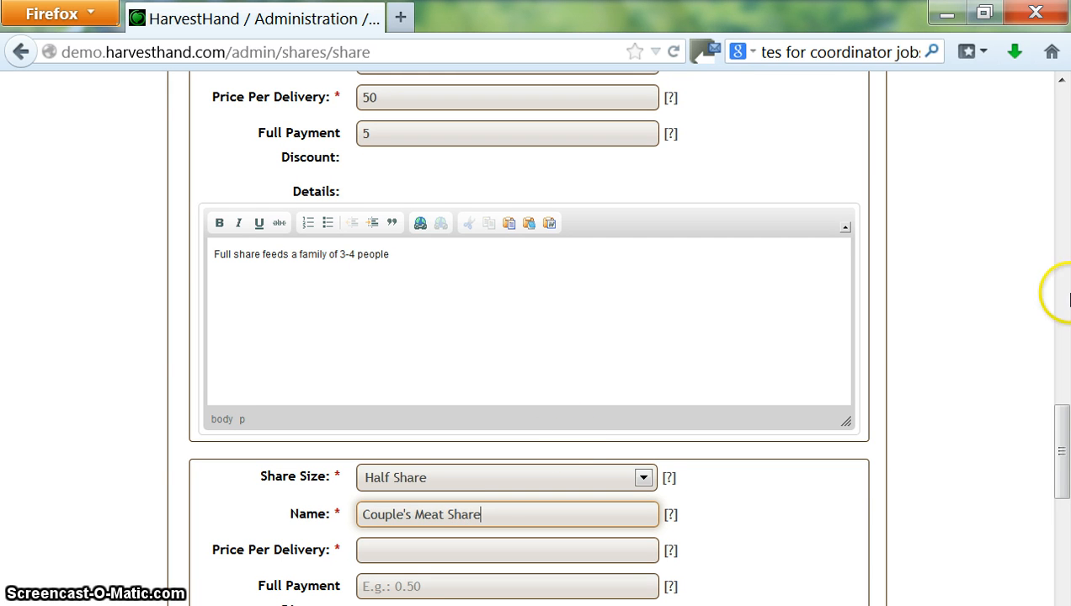
- Set the half share's price per delivery to 25 and its full payment discount to 2.50
{"action": "left_click_drag", "start_coordinate": [1065, 478], "coordinate": [1062, 505]}
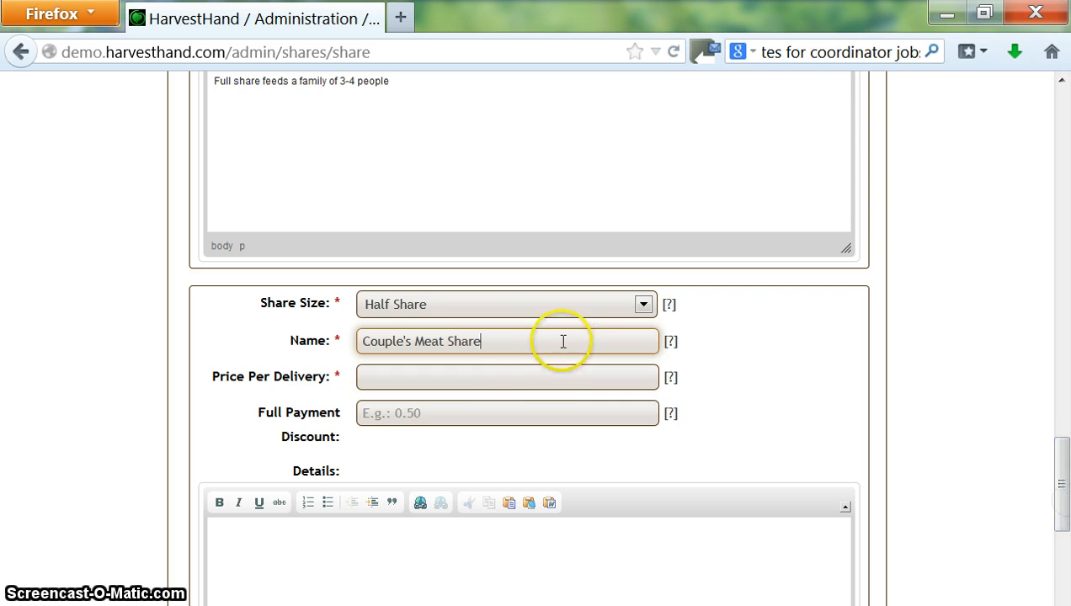
{"action": "left_click", "coordinate": [544, 372]}
{"action": "type", "text": "25"}
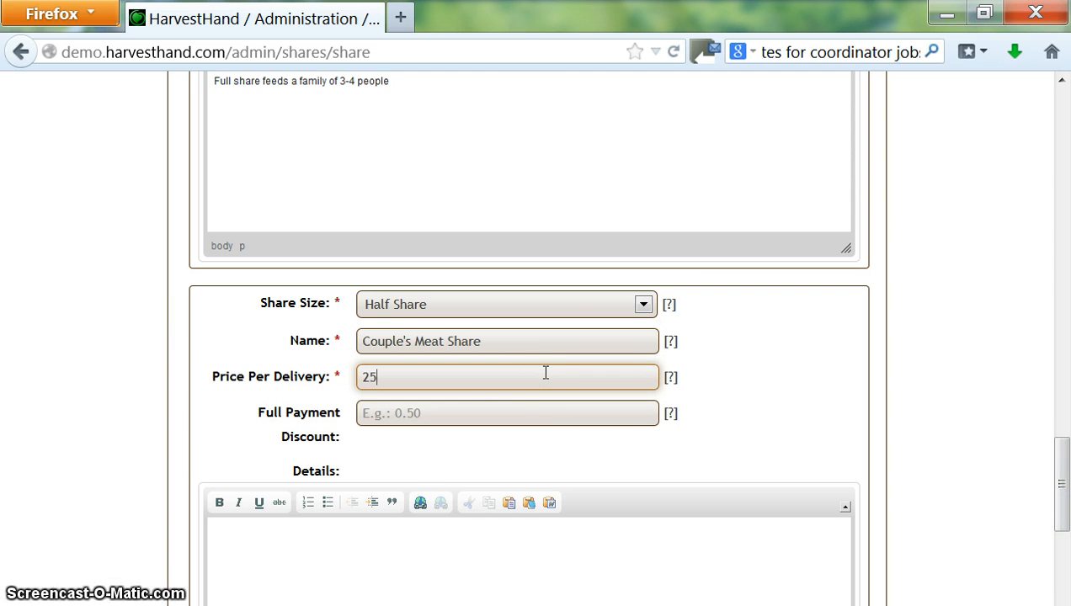
{"action": "left_click", "coordinate": [531, 412]}
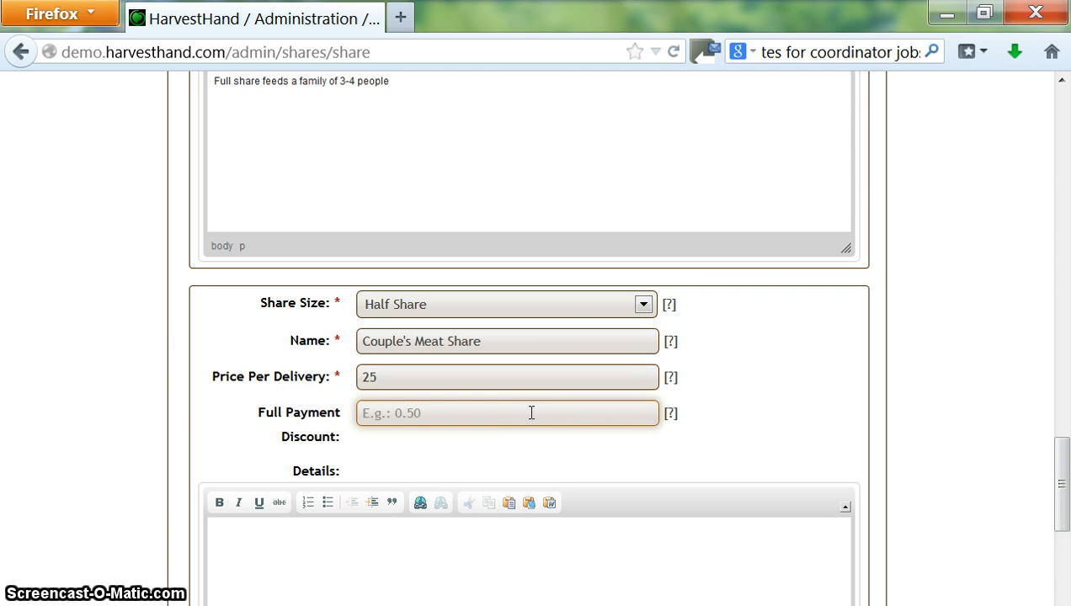
{"action": "type", "text": "2"}
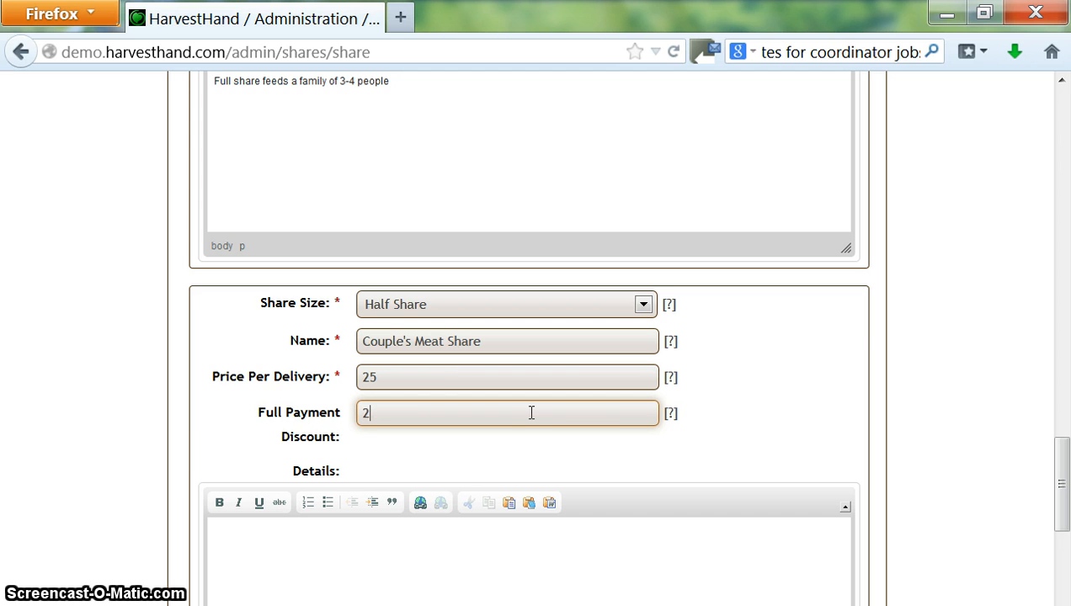
{"action": "type", "text": ".5"}
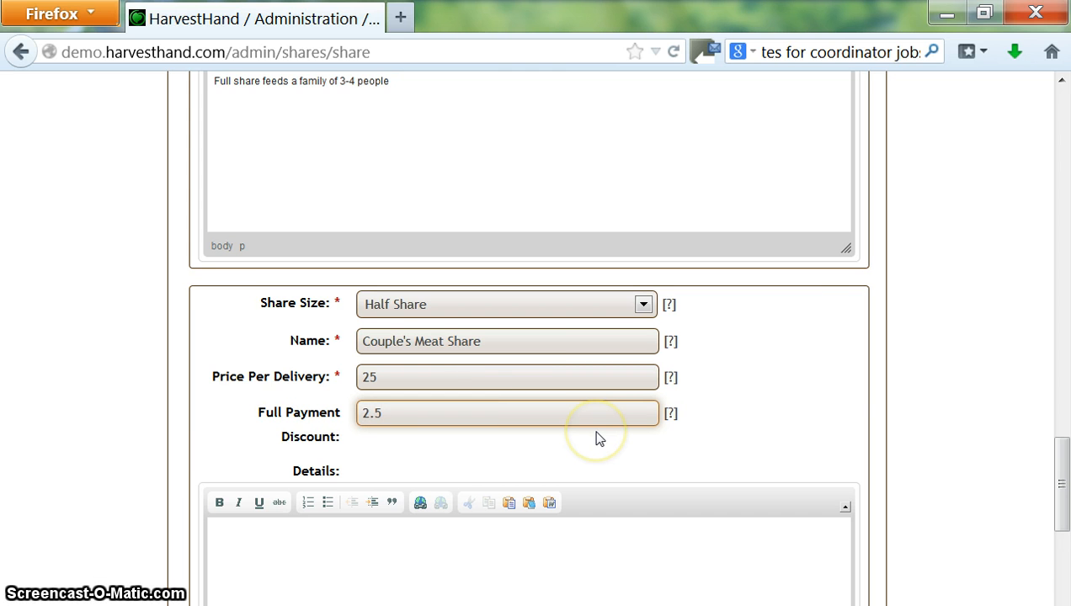
{"action": "type", "text": "0"}
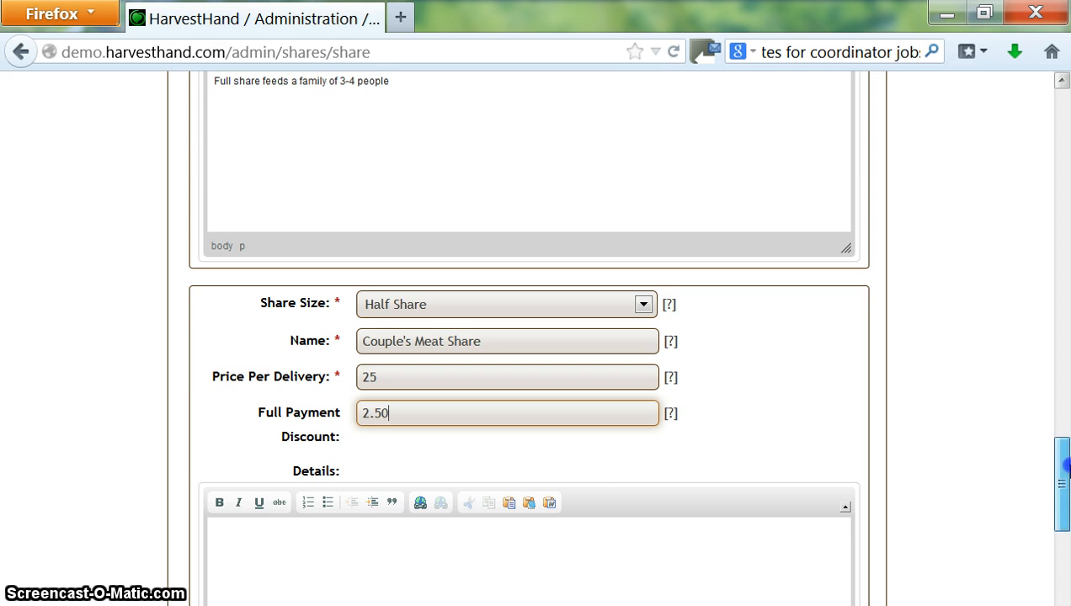
- Enter "Good for two people" as the half share's details and save the share
{"action": "left_click_drag", "start_coordinate": [1064, 466], "coordinate": [1064, 530]}
{"action": "left_click", "coordinate": [570, 166]}
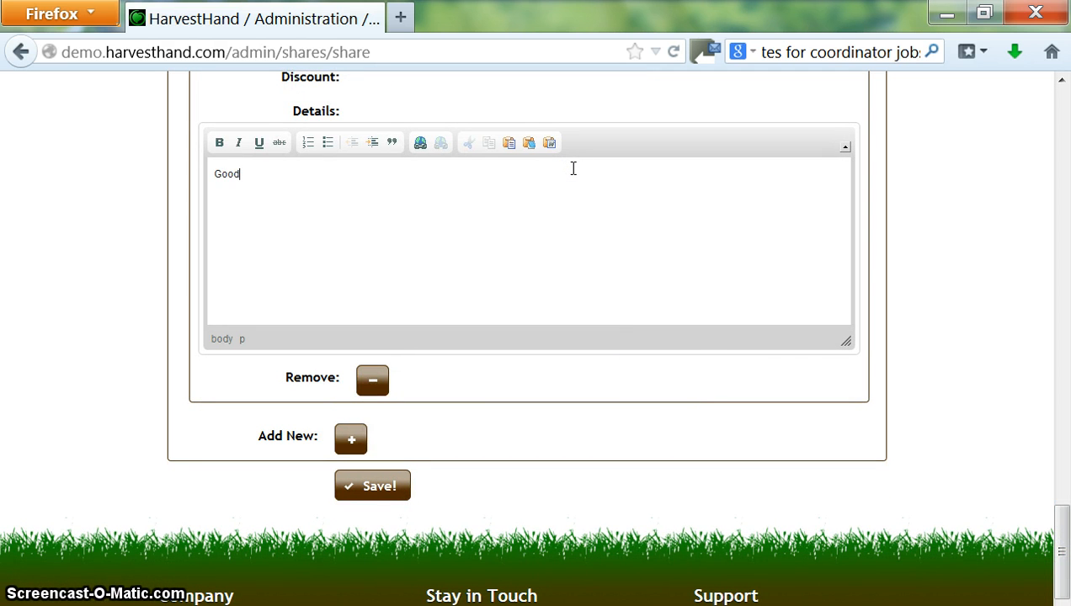
{"action": "type", "text": "Good for two people"}
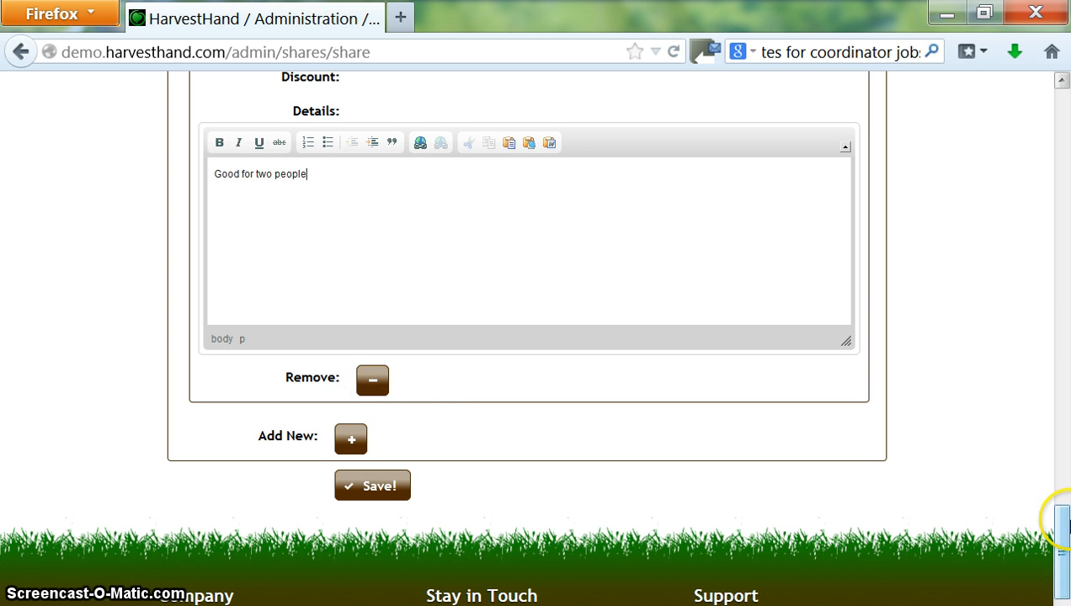
{"action": "left_click_drag", "start_coordinate": [1060, 509], "coordinate": [1065, 546]}
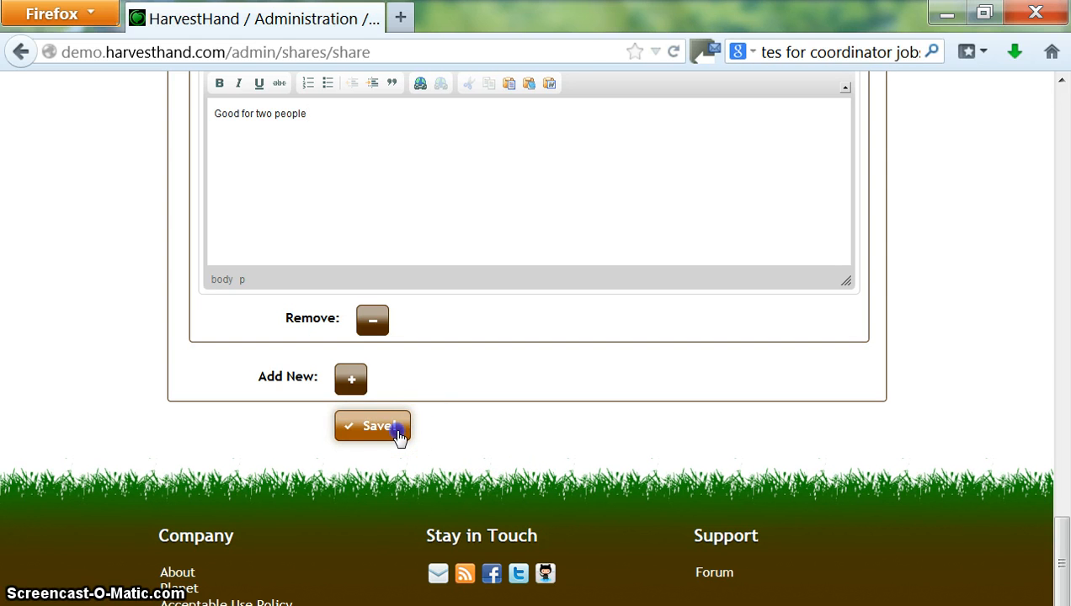
{"action": "left_click", "coordinate": [398, 434]}
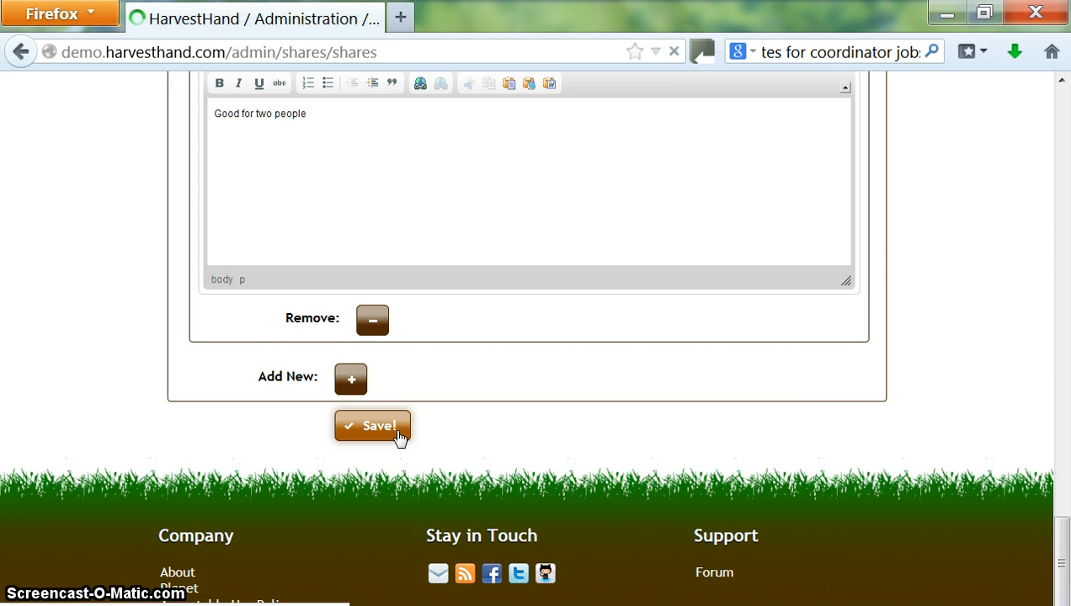